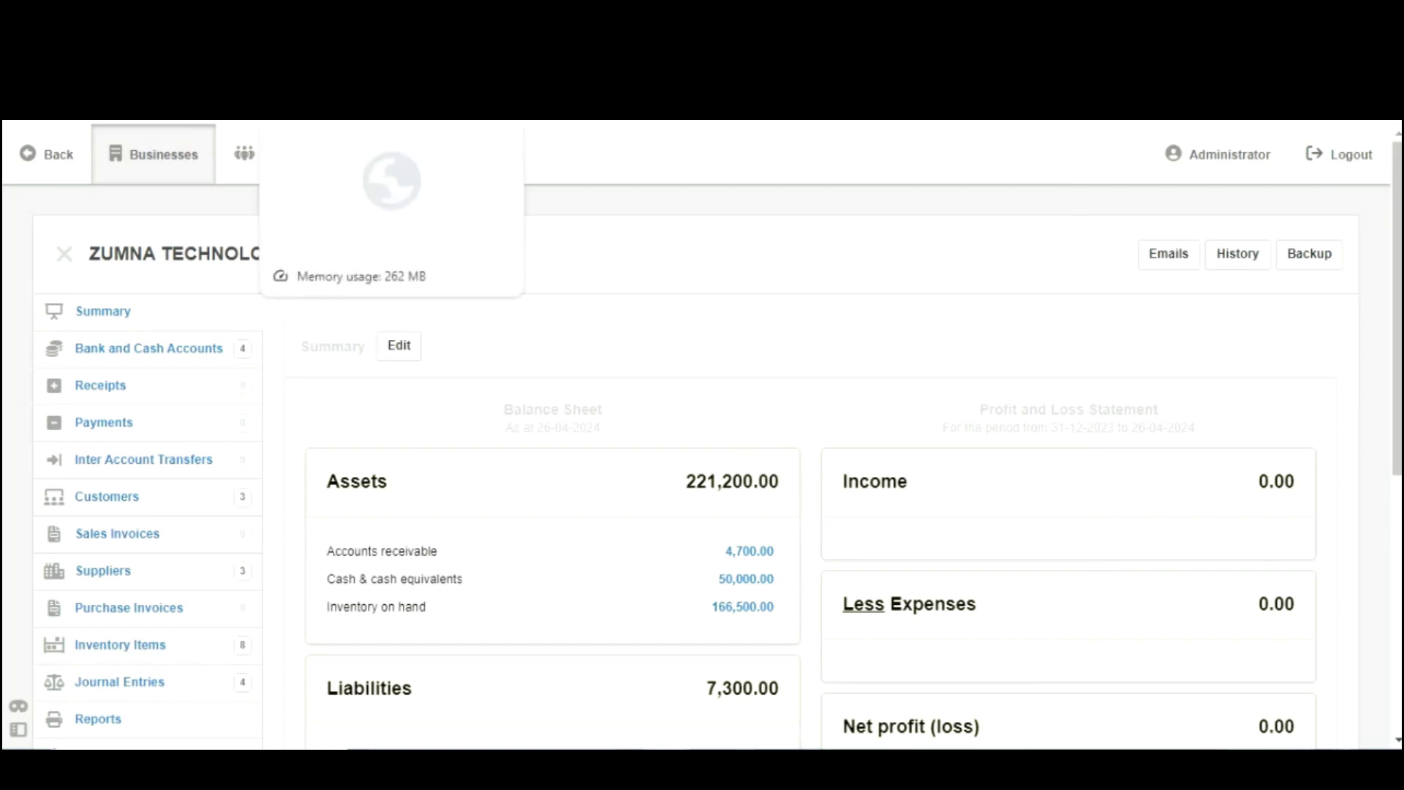
Step: Switch to the ZUMNA TECHNOLOGY LIMITED MODEL QUESTION PDF and review the January 5th cash sales table: phone models, quantities sold and unit prices
left_click(329, 18)
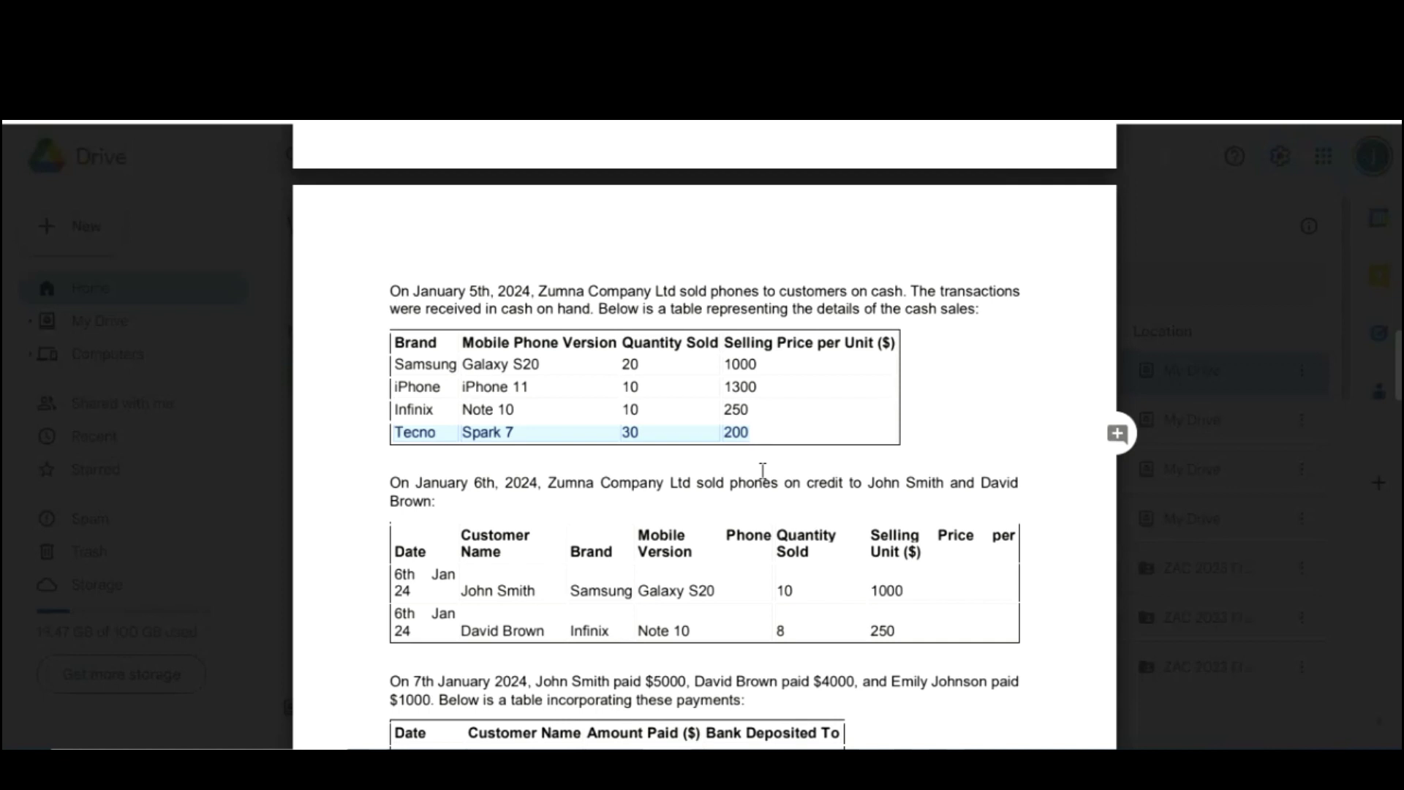
left_click(768, 432)
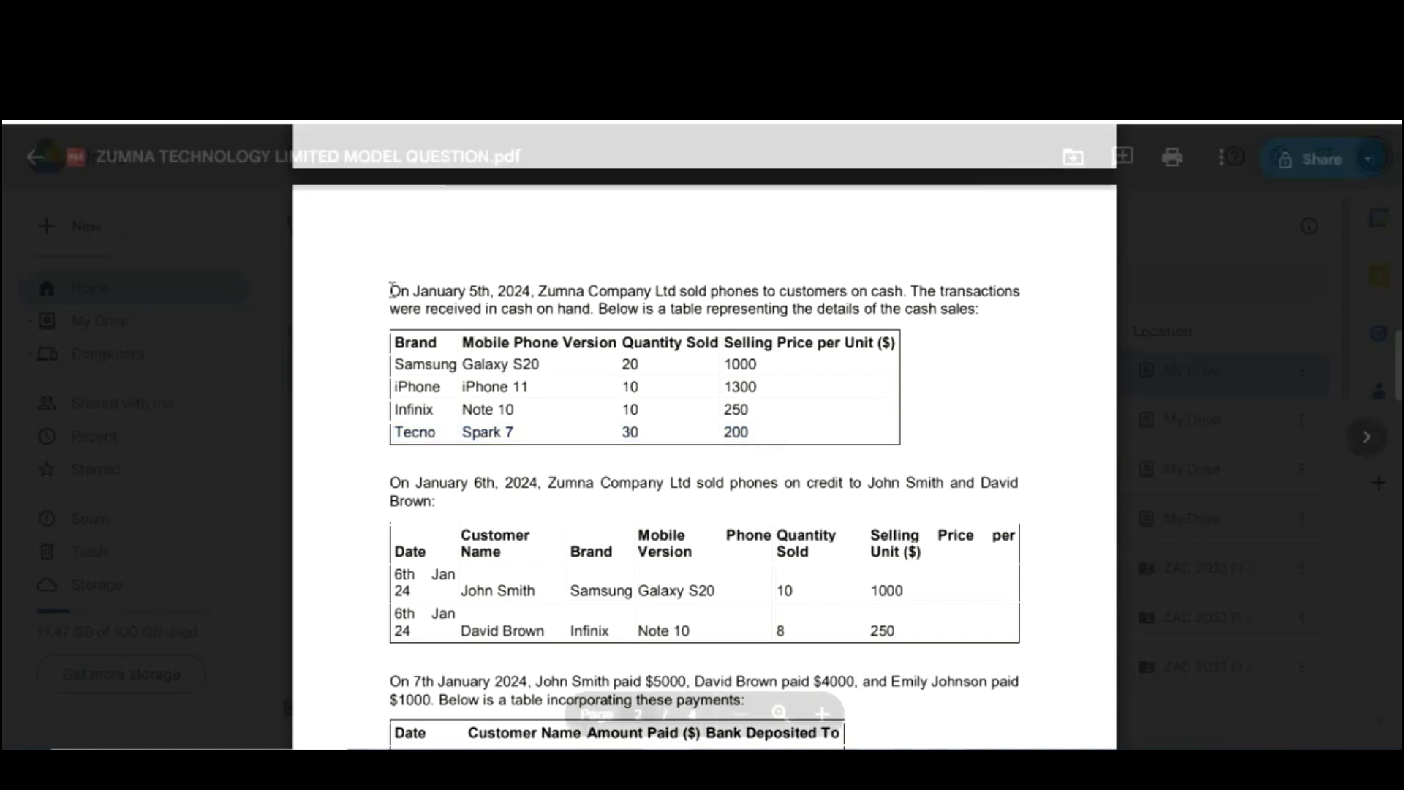
left_click_drag(392, 288, 770, 433)
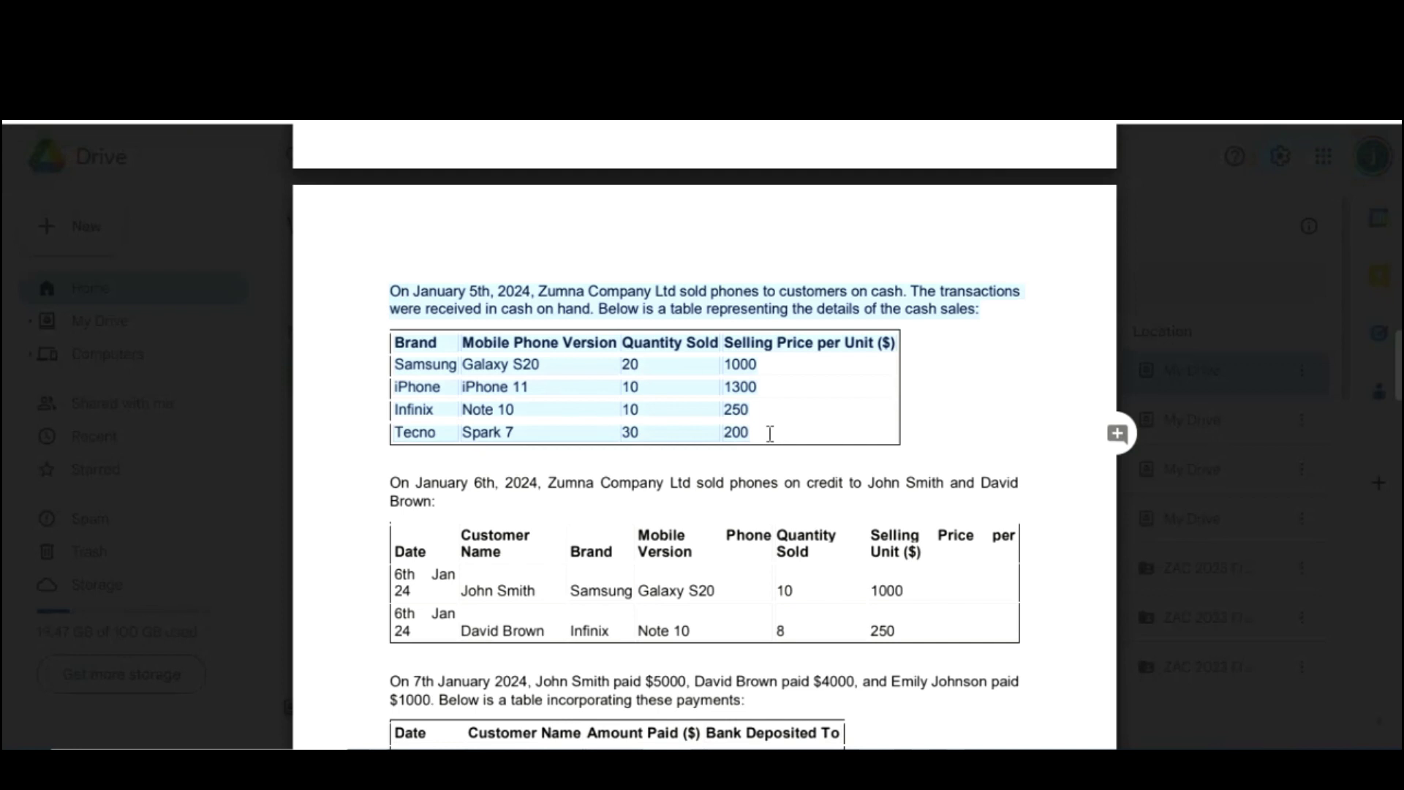
left_click_drag(759, 367, 396, 366)
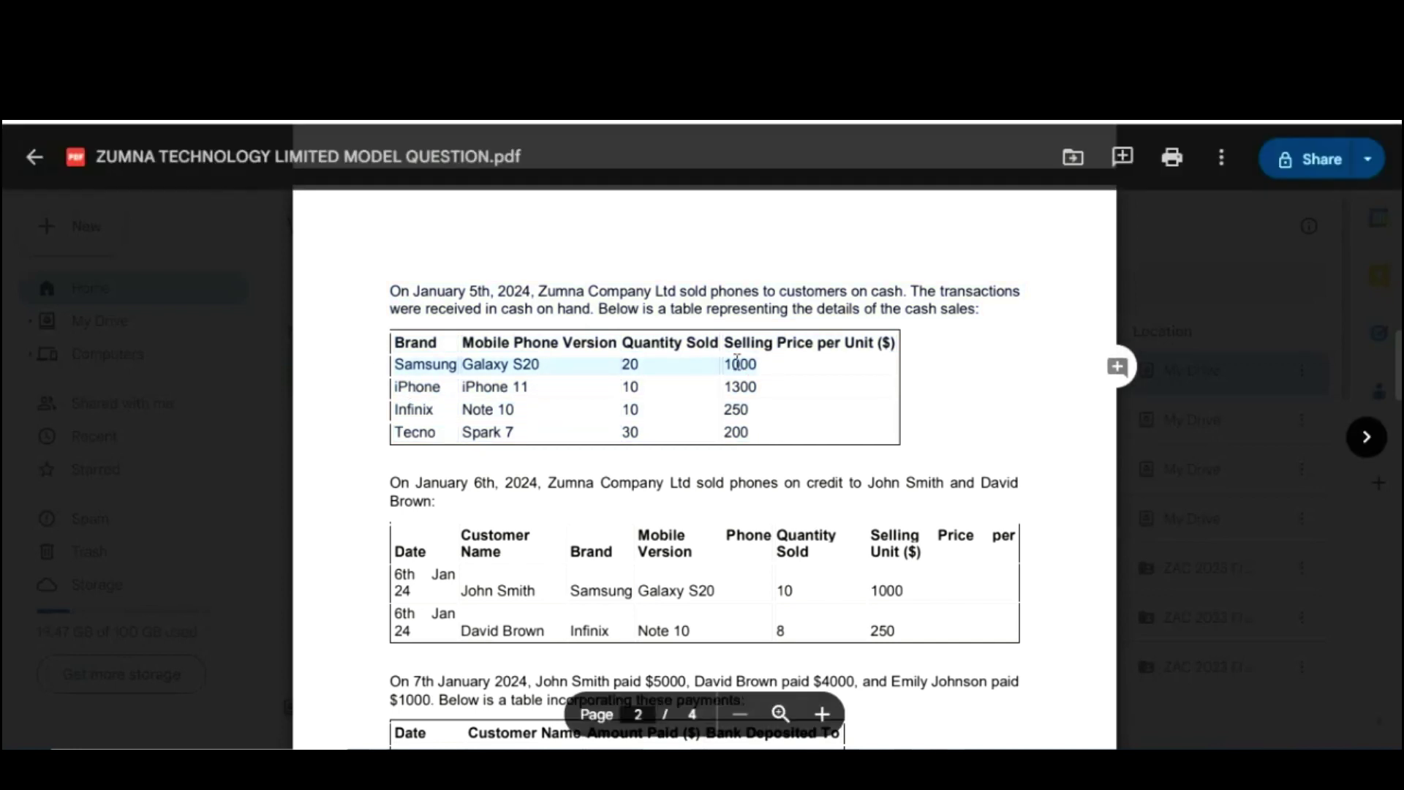
left_click_drag(772, 383, 385, 386)
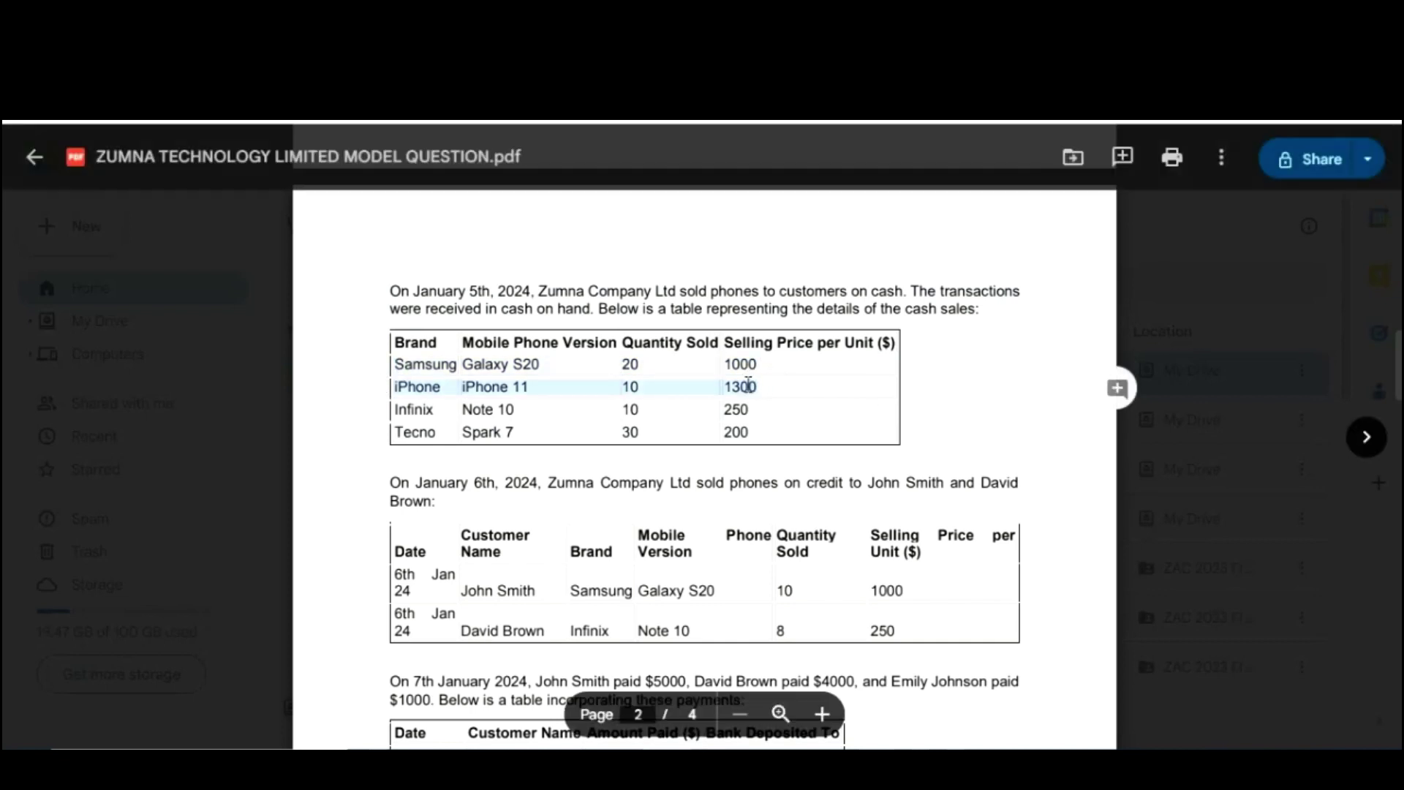
left_click(755, 407)
left_click_drag(755, 407, 397, 410)
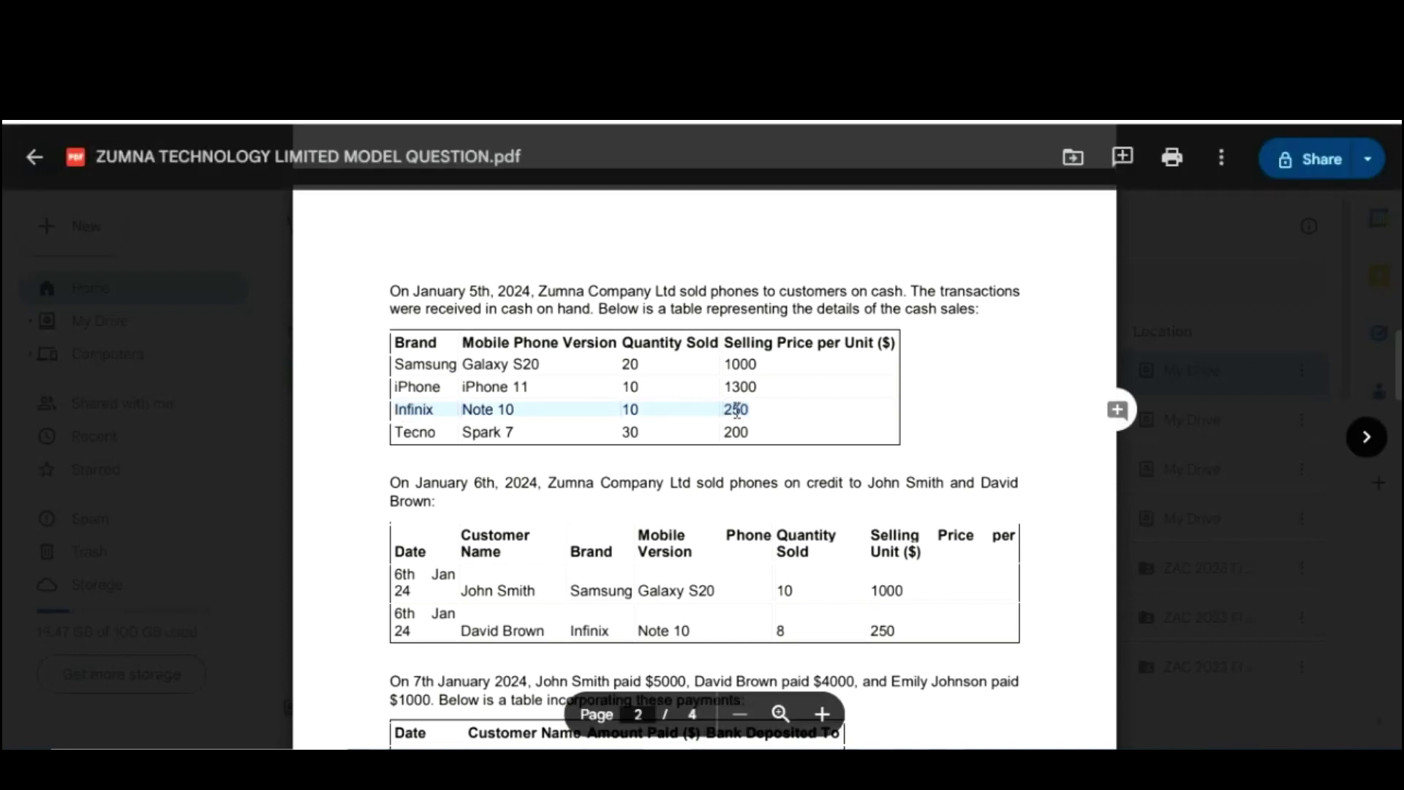
left_click(758, 429)
left_click_drag(758, 429, 391, 434)
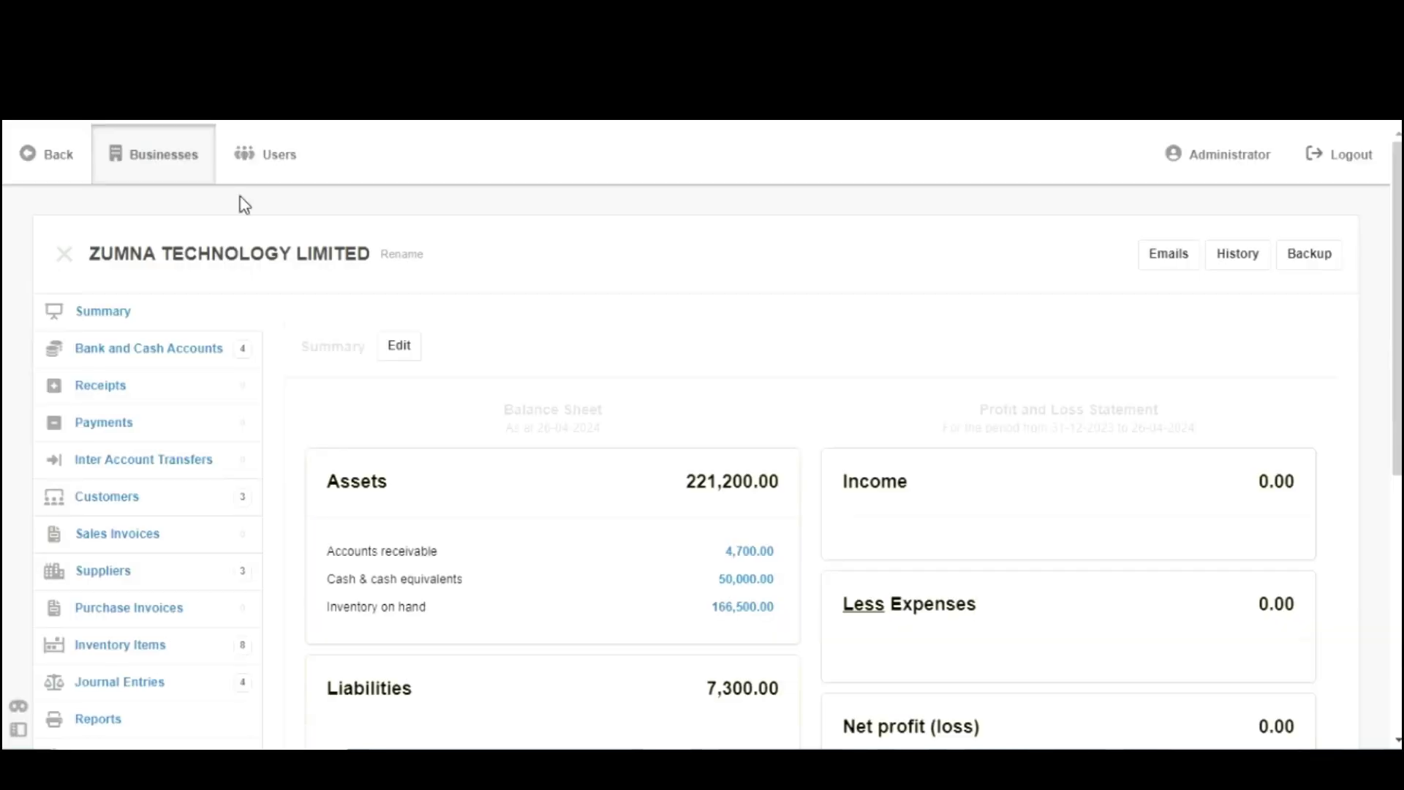
Step: Return to the ZUMNA TECHNOLOGY LIMITED books and start a new receipt dated 5-1-2024 with an automatic reference
left_click(135, 377)
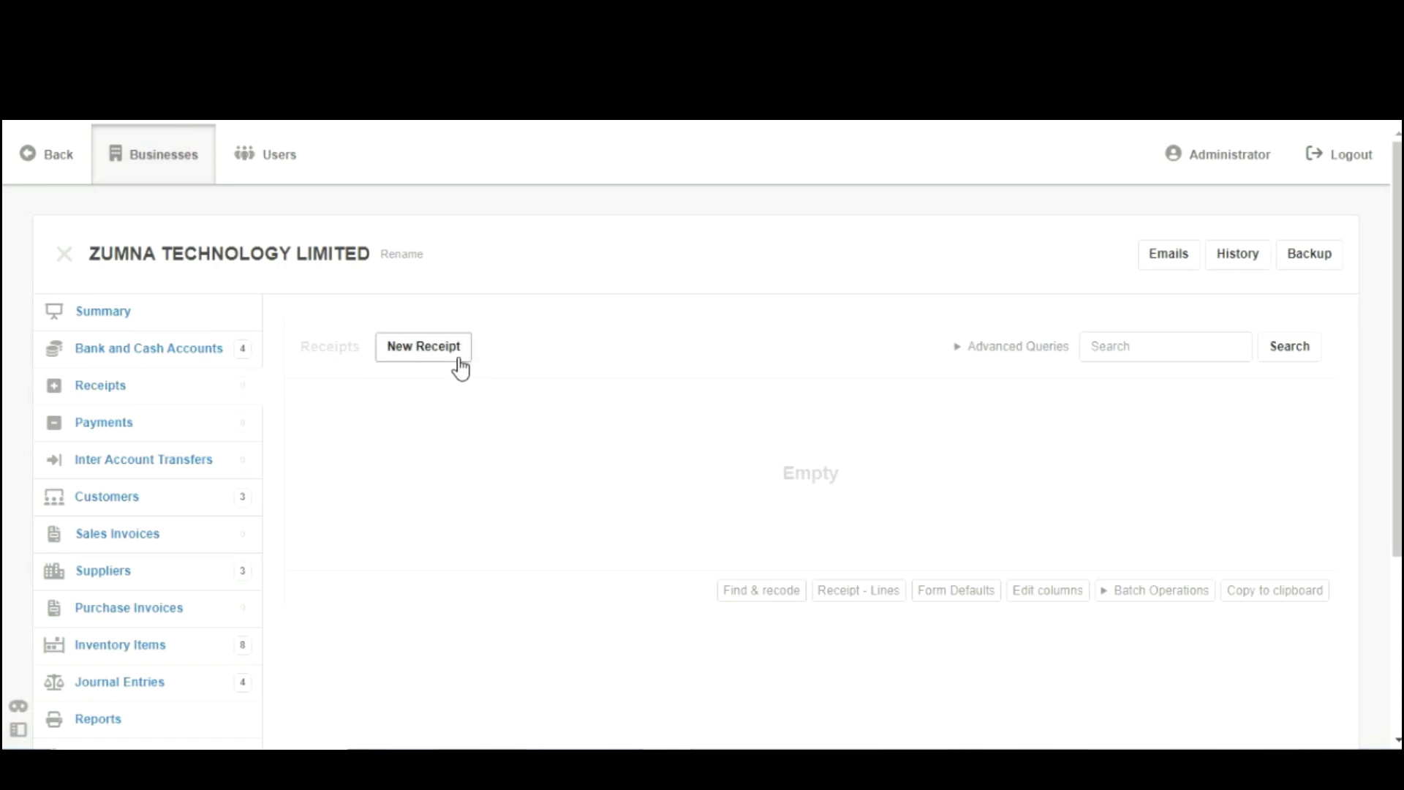
left_click(459, 362)
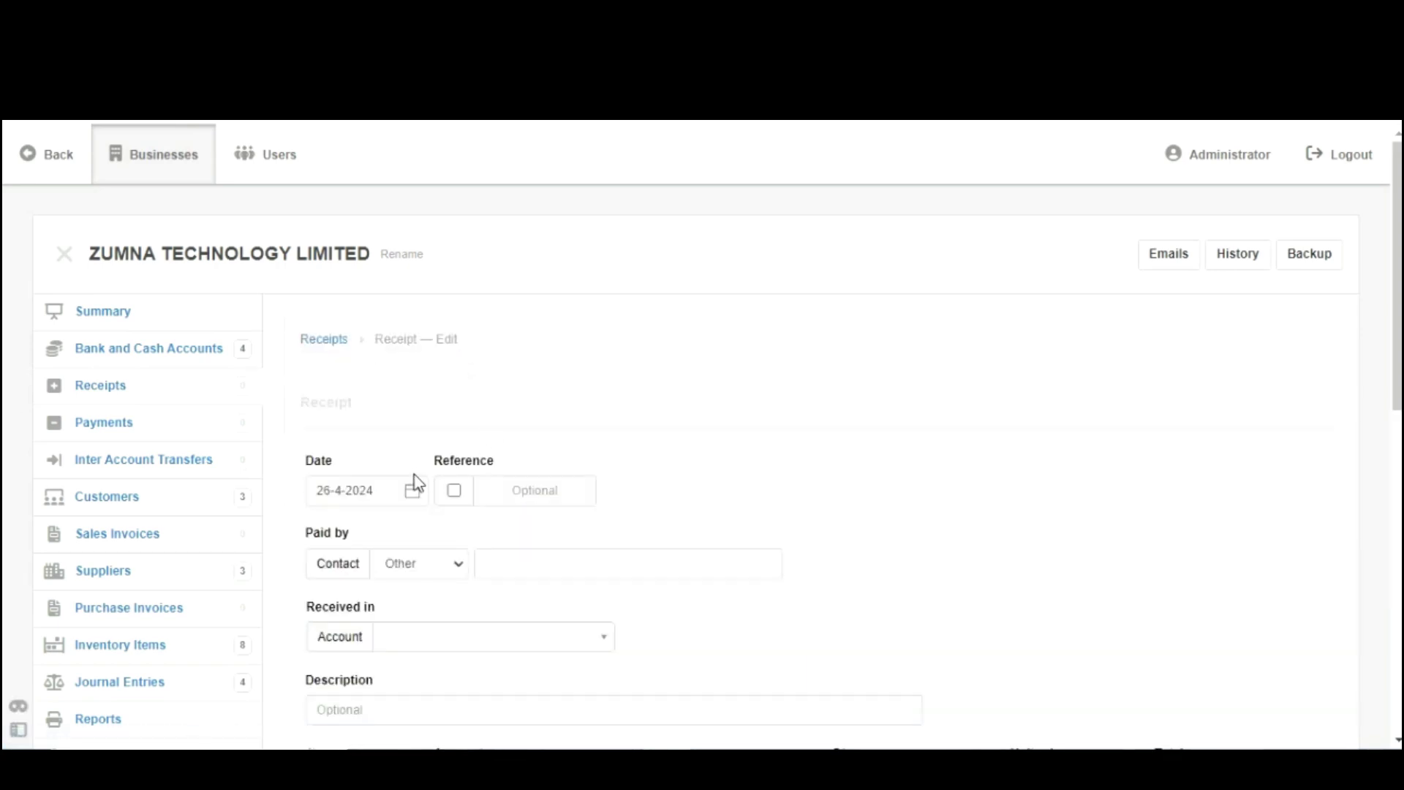
scroll(1397, 306, "down", 1)
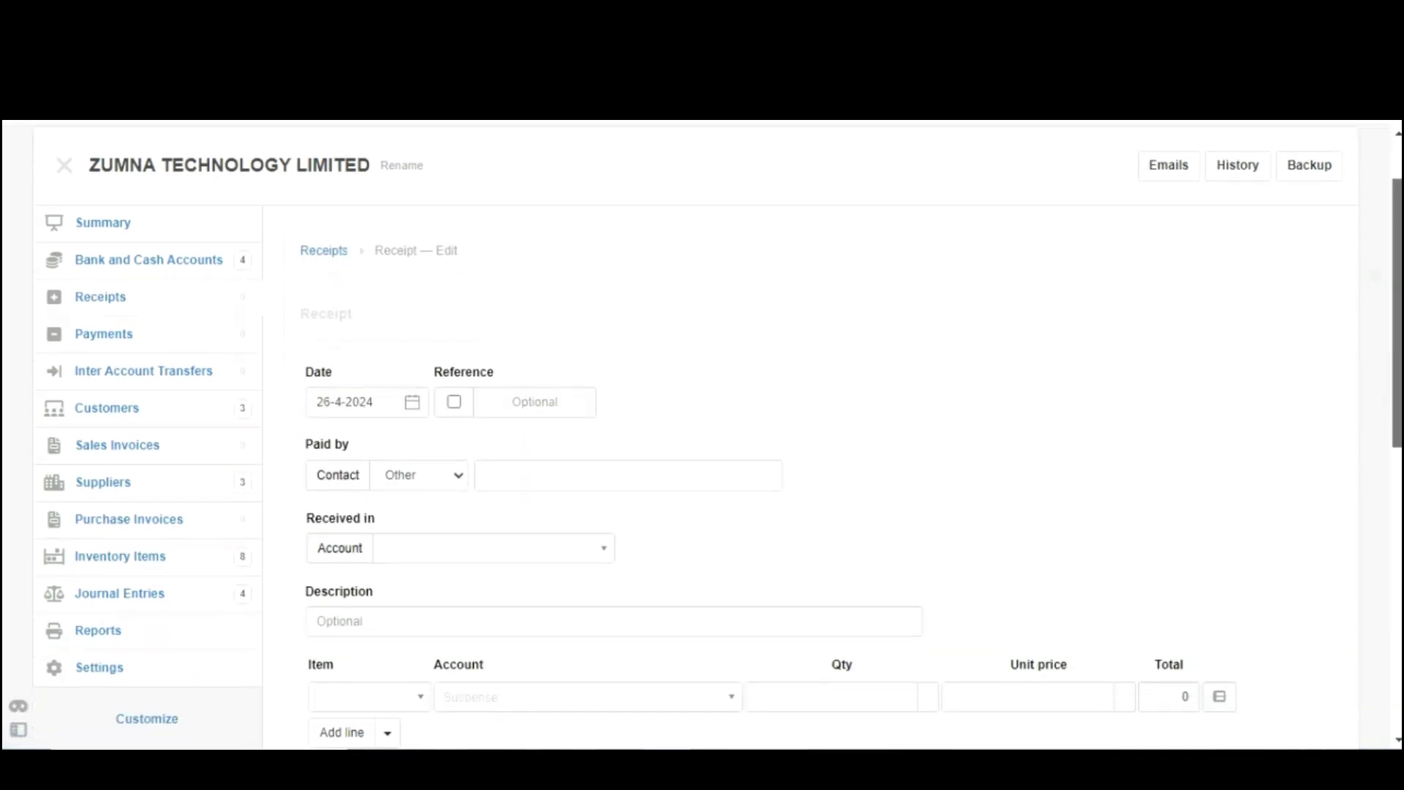
scroll(658, 432, "down", 2)
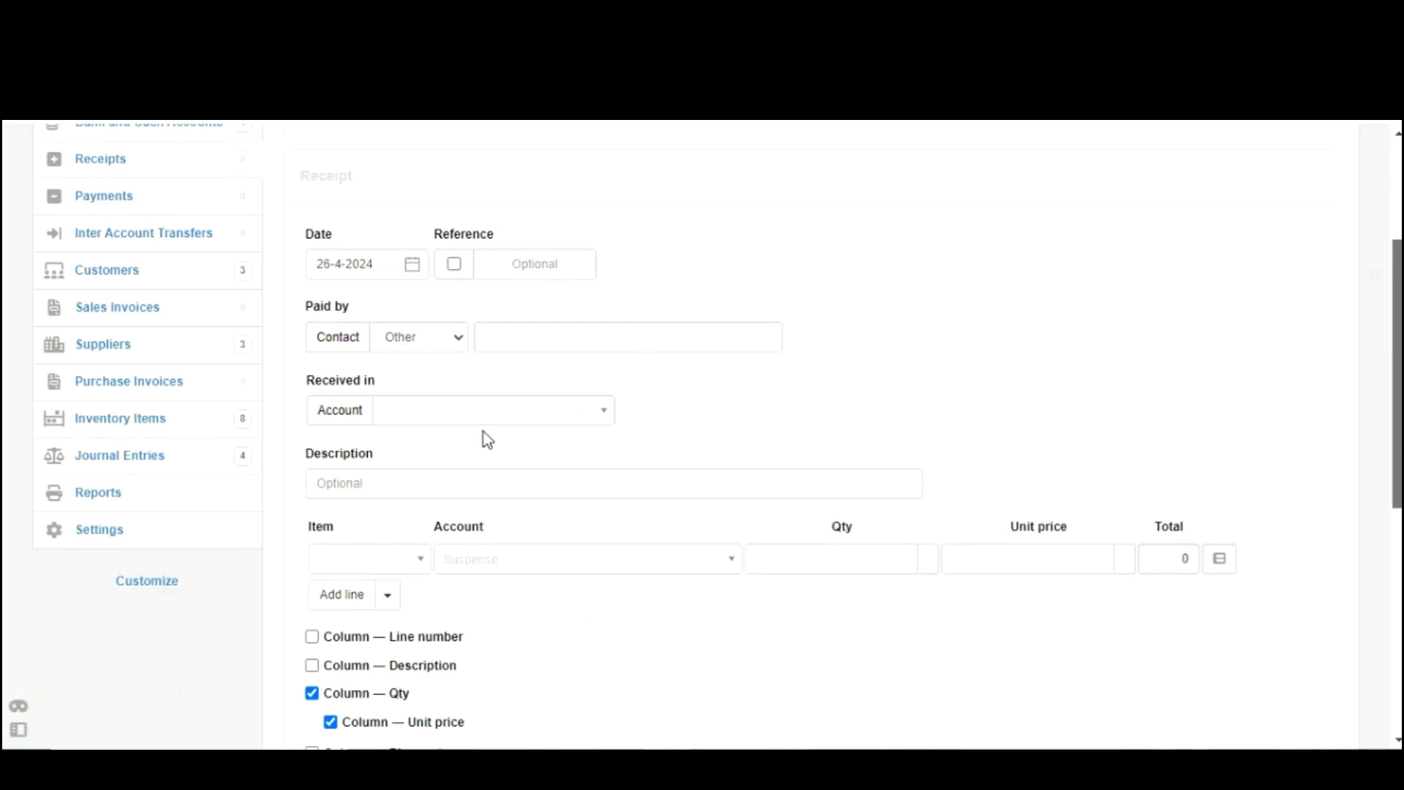
left_click(391, 267)
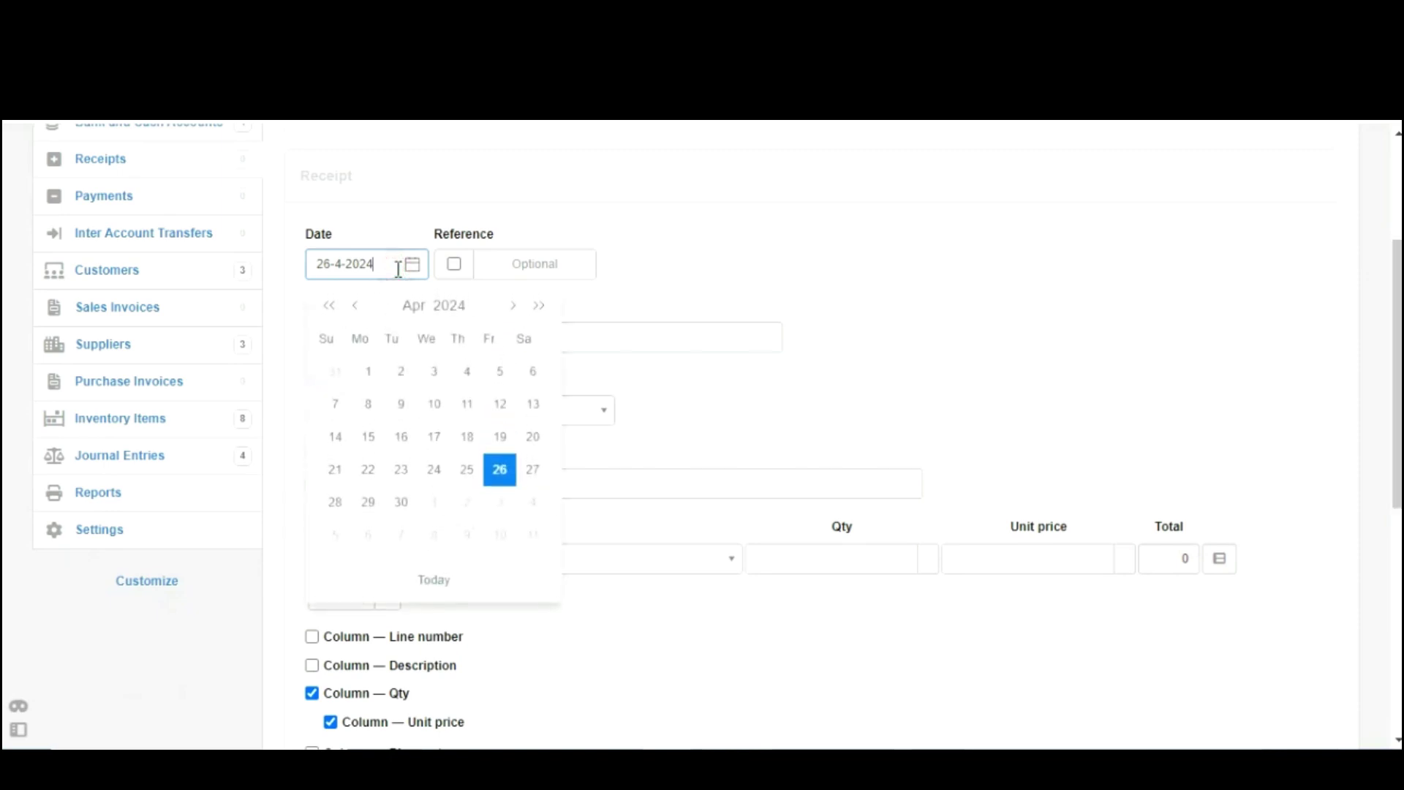
left_click(356, 306)
left_click(356, 306)
left_click(355, 306)
left_click(501, 375)
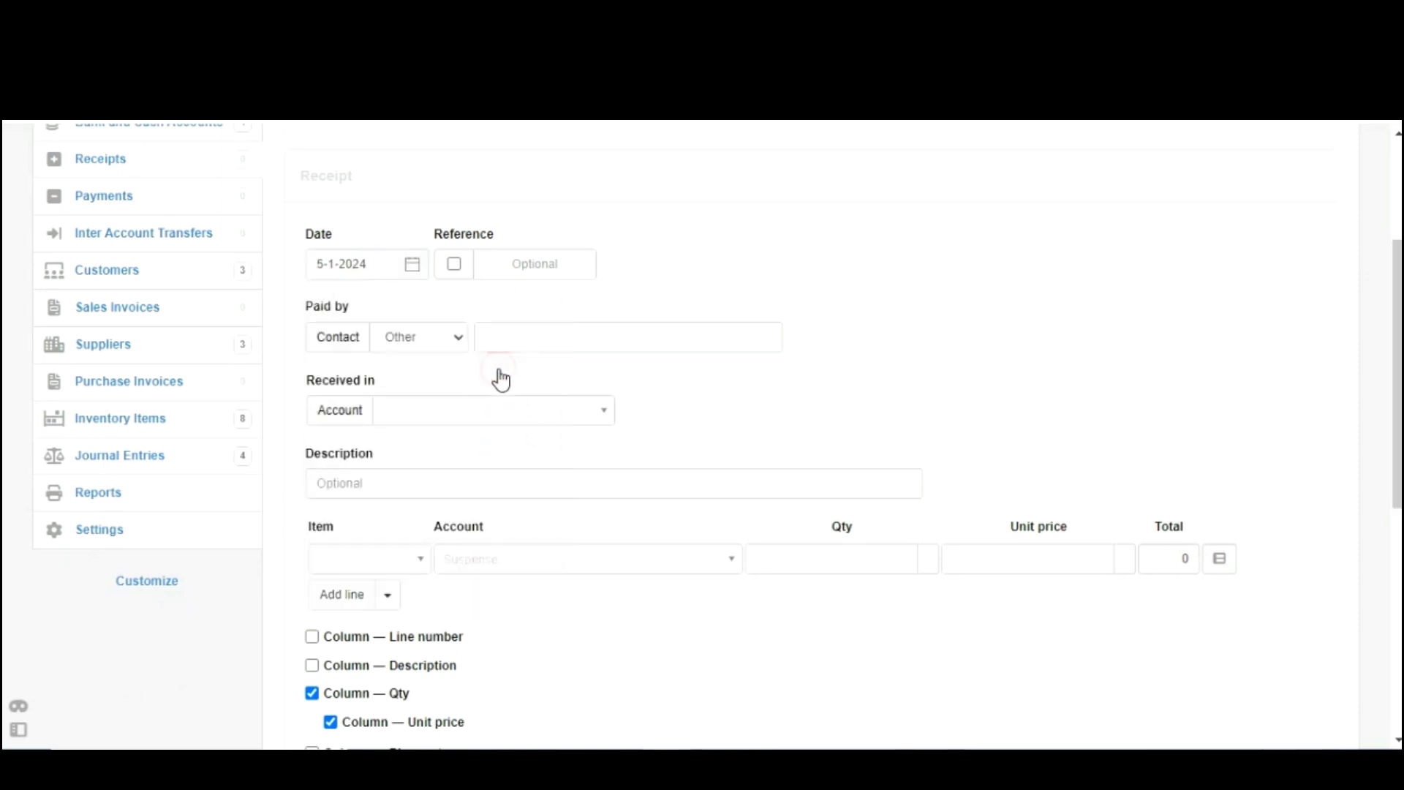
left_click(376, 264)
left_click_drag(376, 263, 309, 261)
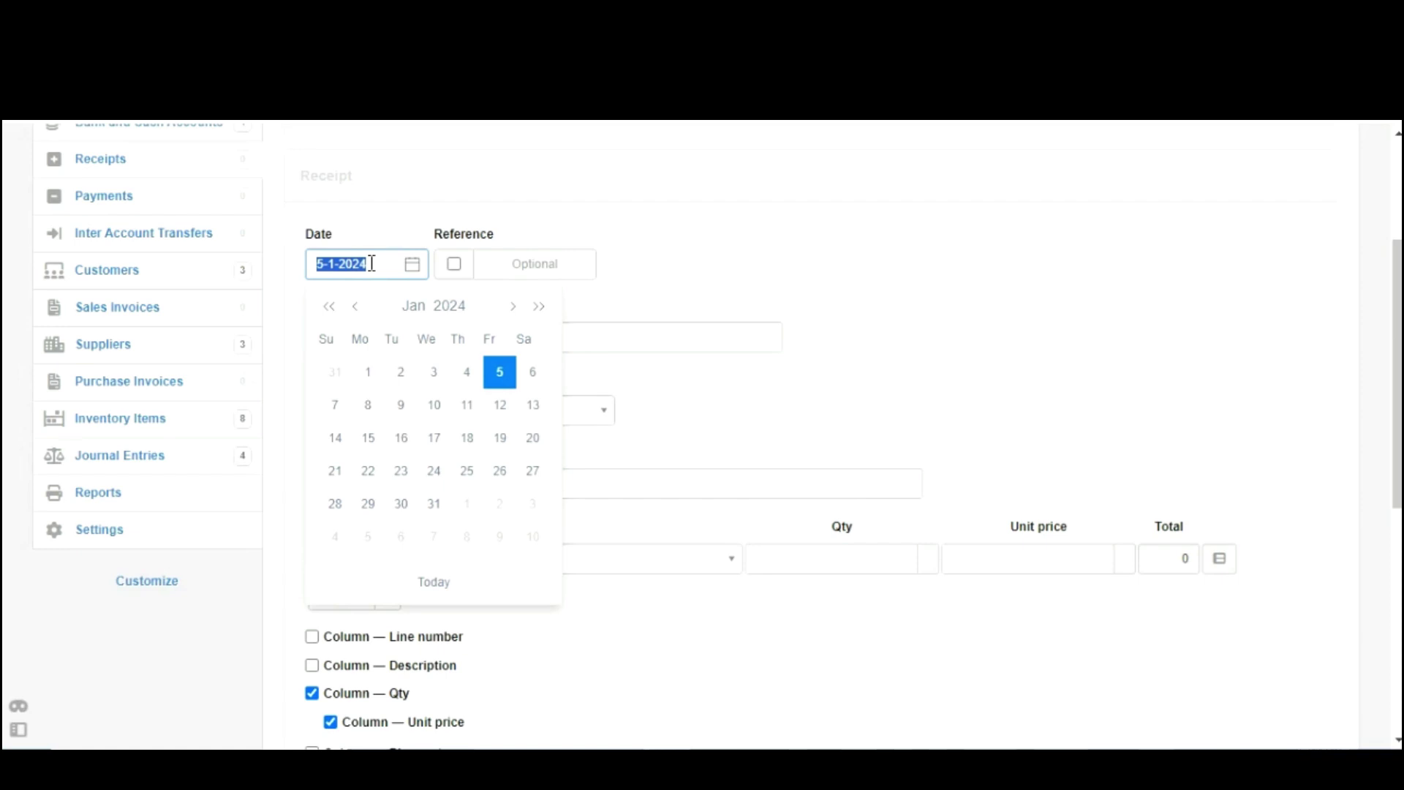
left_click(455, 270)
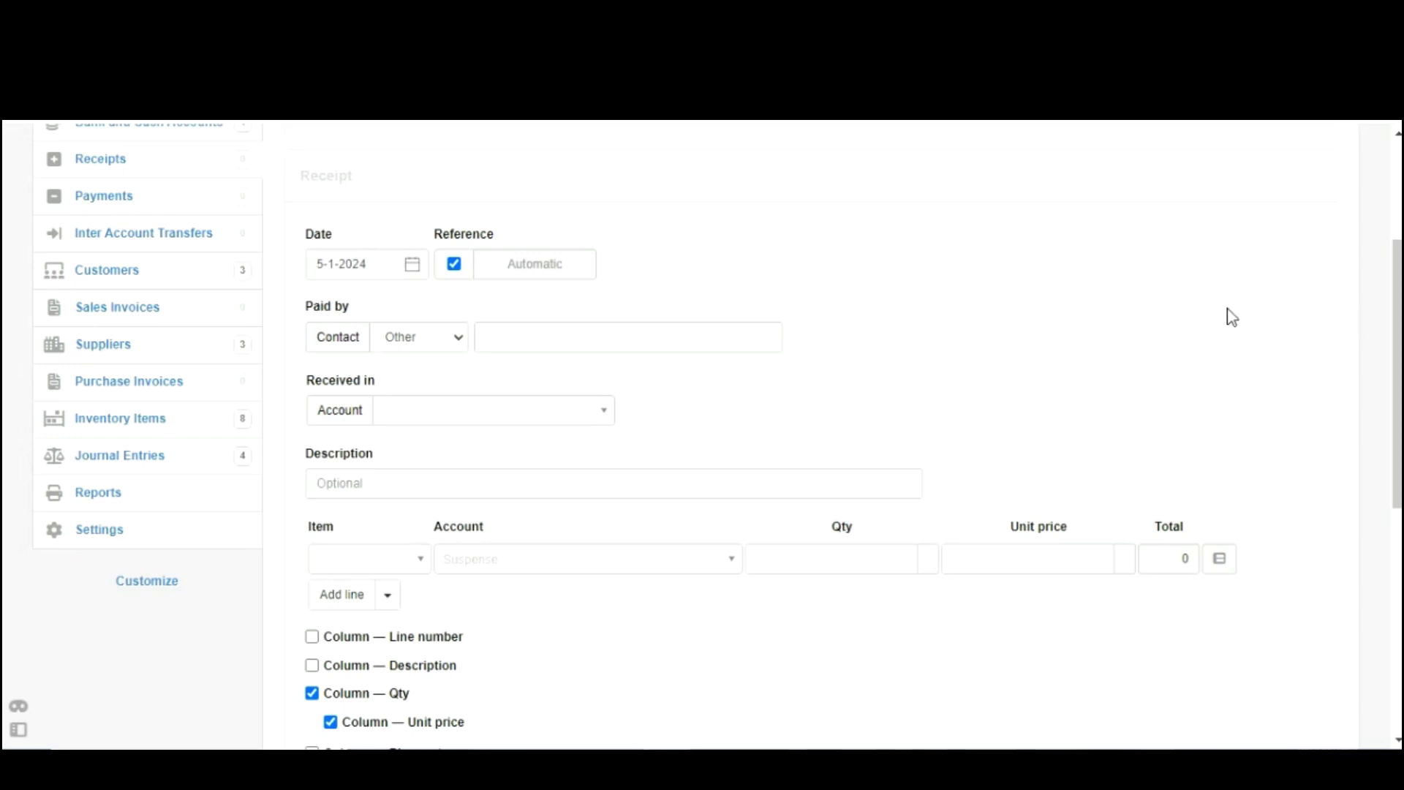
Step: Set the receipt to be received in the Cash account, leaving the payer blank
left_click(298, 302)
left_click_drag(299, 306, 333, 307)
left_click_drag(300, 305, 398, 348)
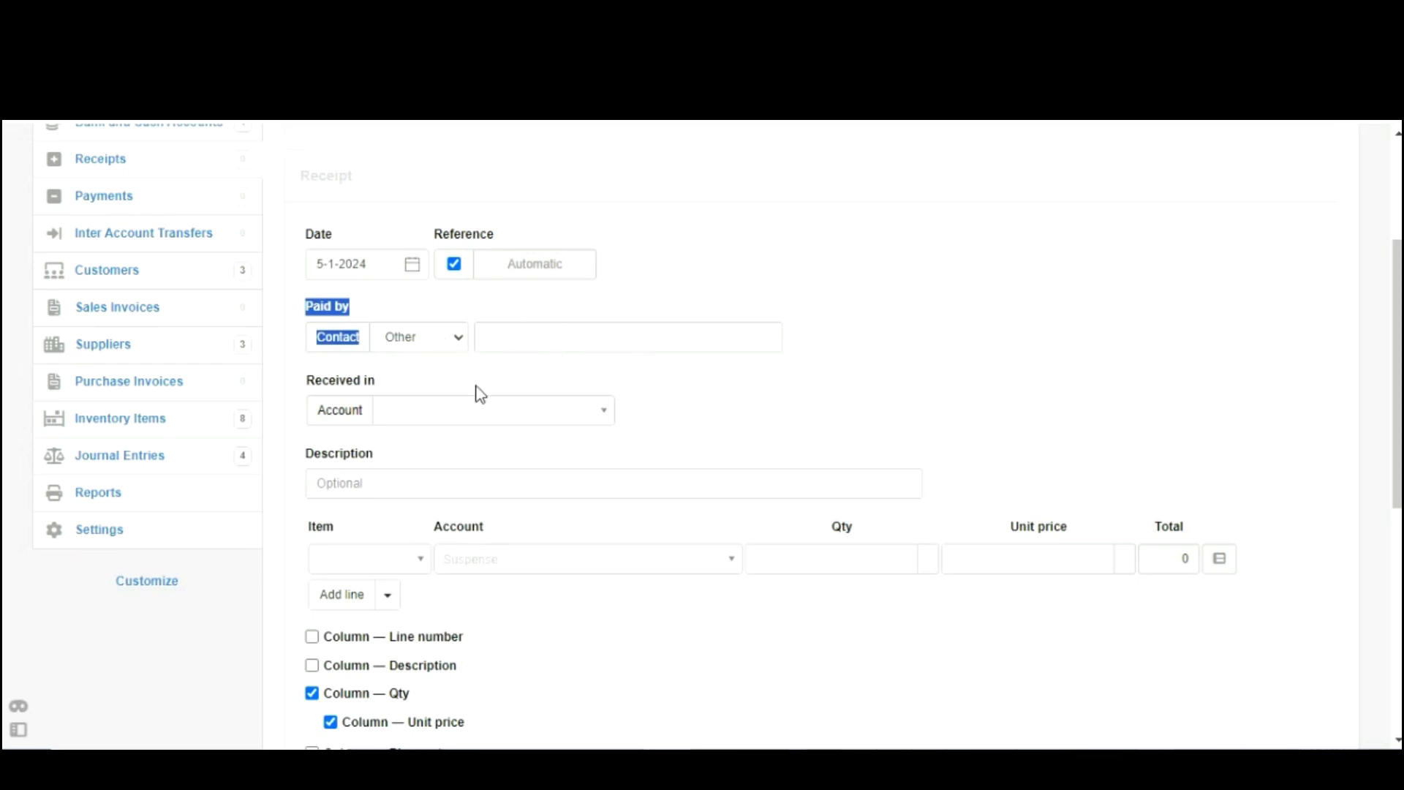
left_click_drag(289, 379, 356, 392)
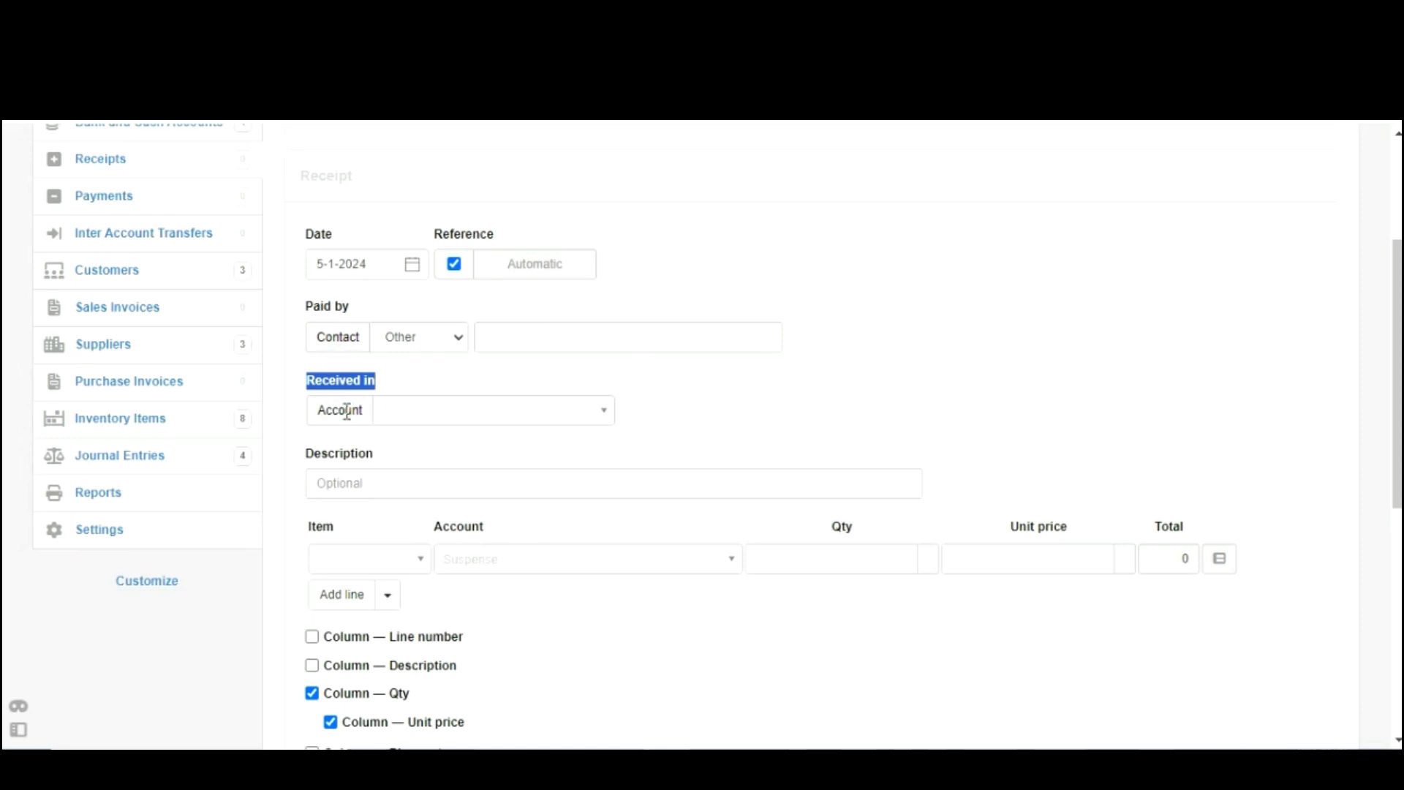
left_click(489, 411)
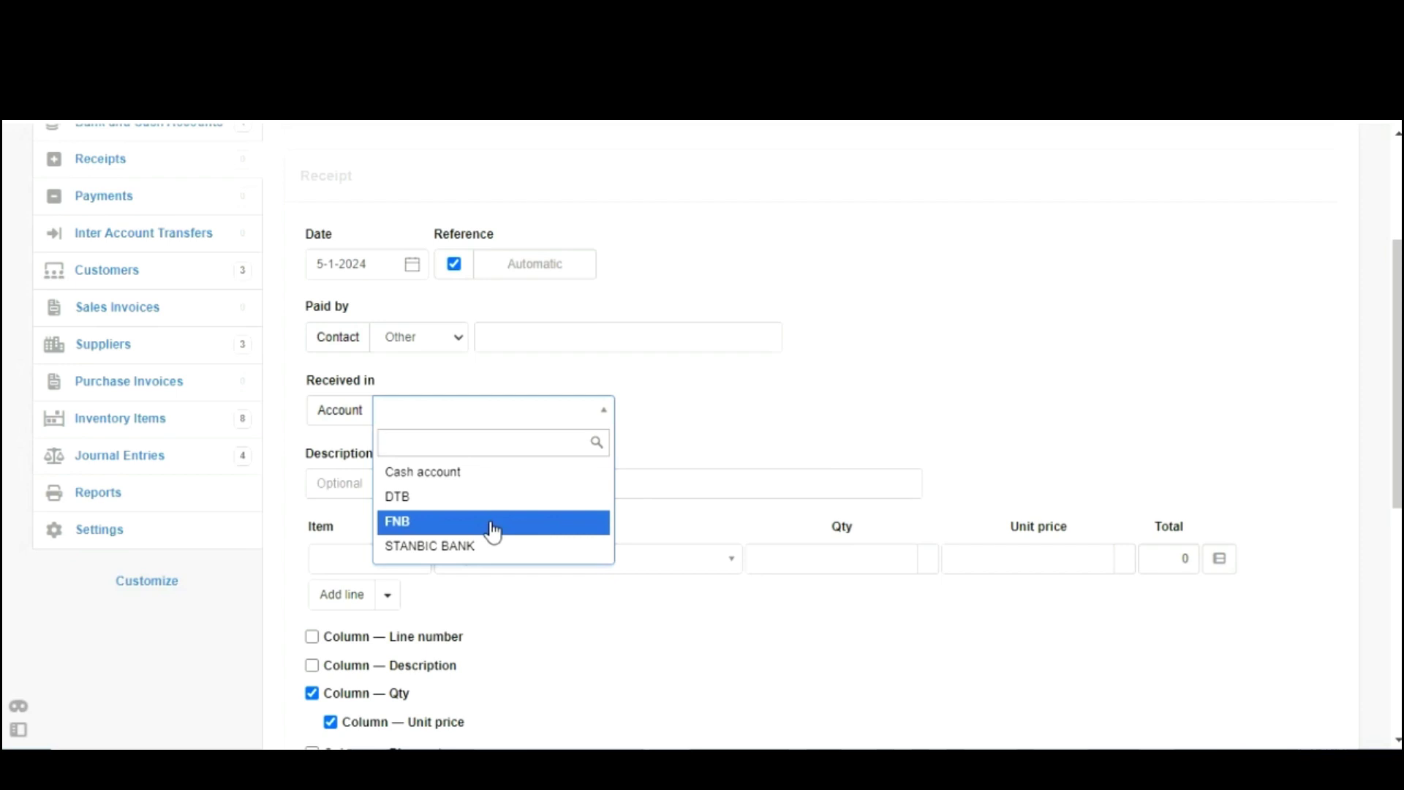
left_click(507, 471)
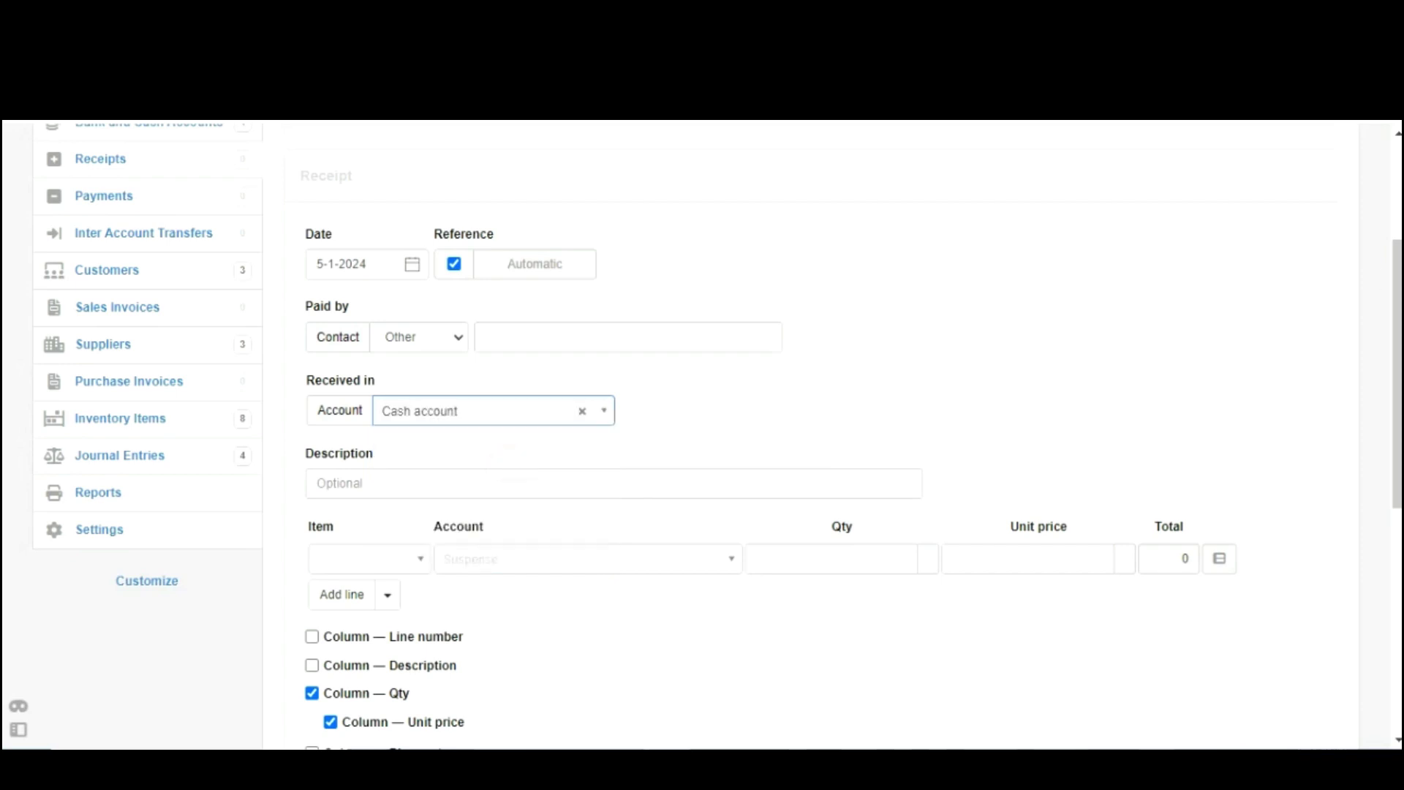
Step: Add the Samsung - Galaxy S20 item to the receipt line with a quantity of 20 and check its unit price
left_click_drag(1397, 286, 1396, 362)
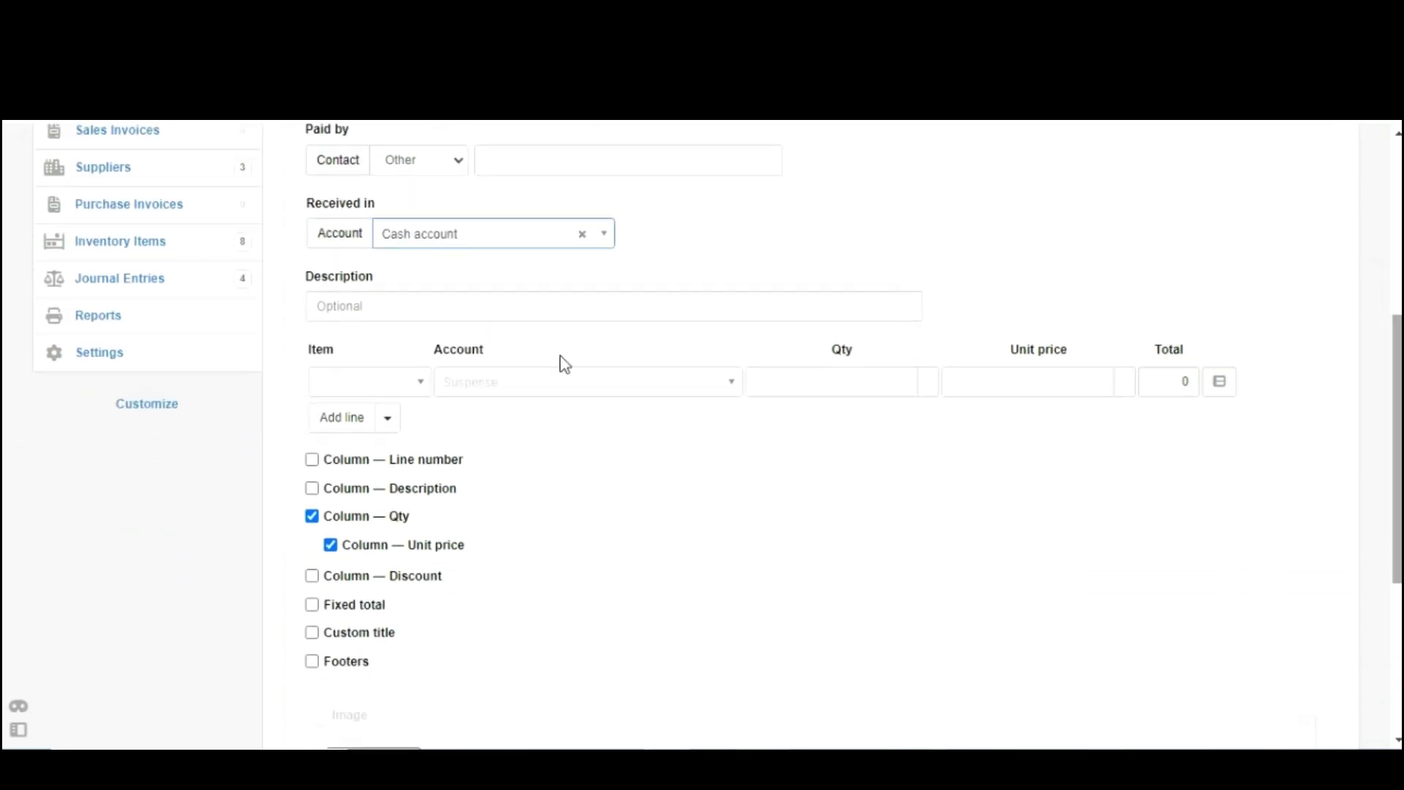
left_click(392, 384)
type("sam")
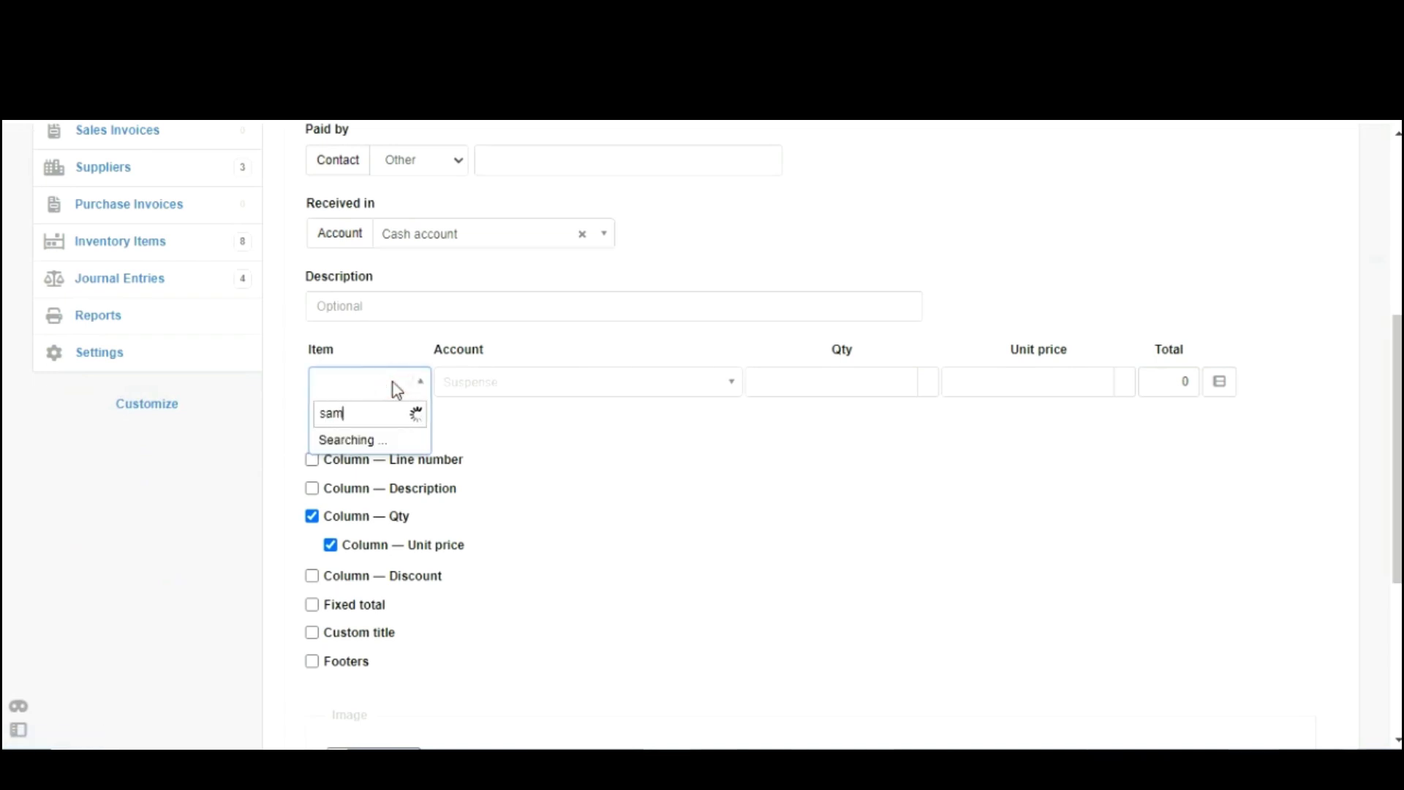
left_click(388, 495)
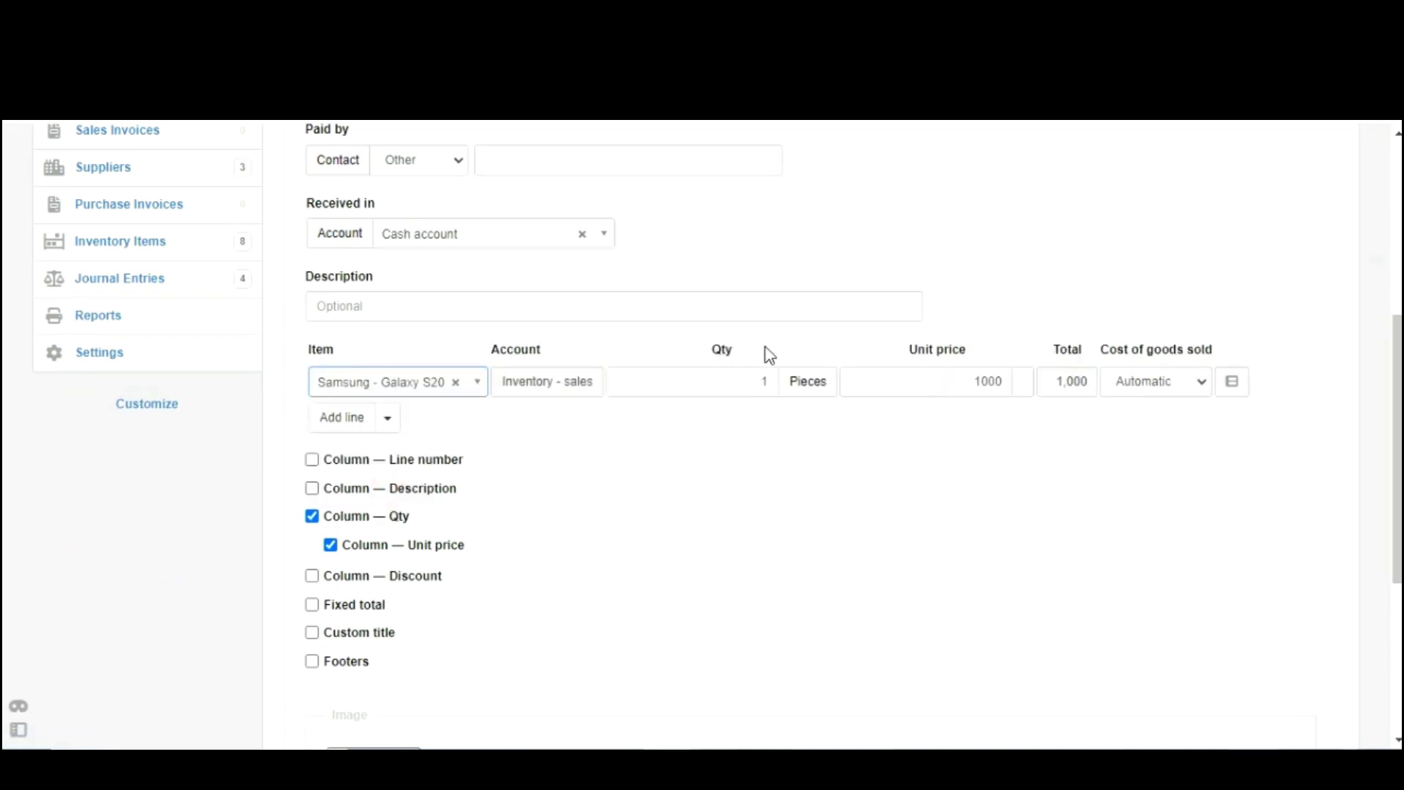
left_click(751, 391)
type("20")
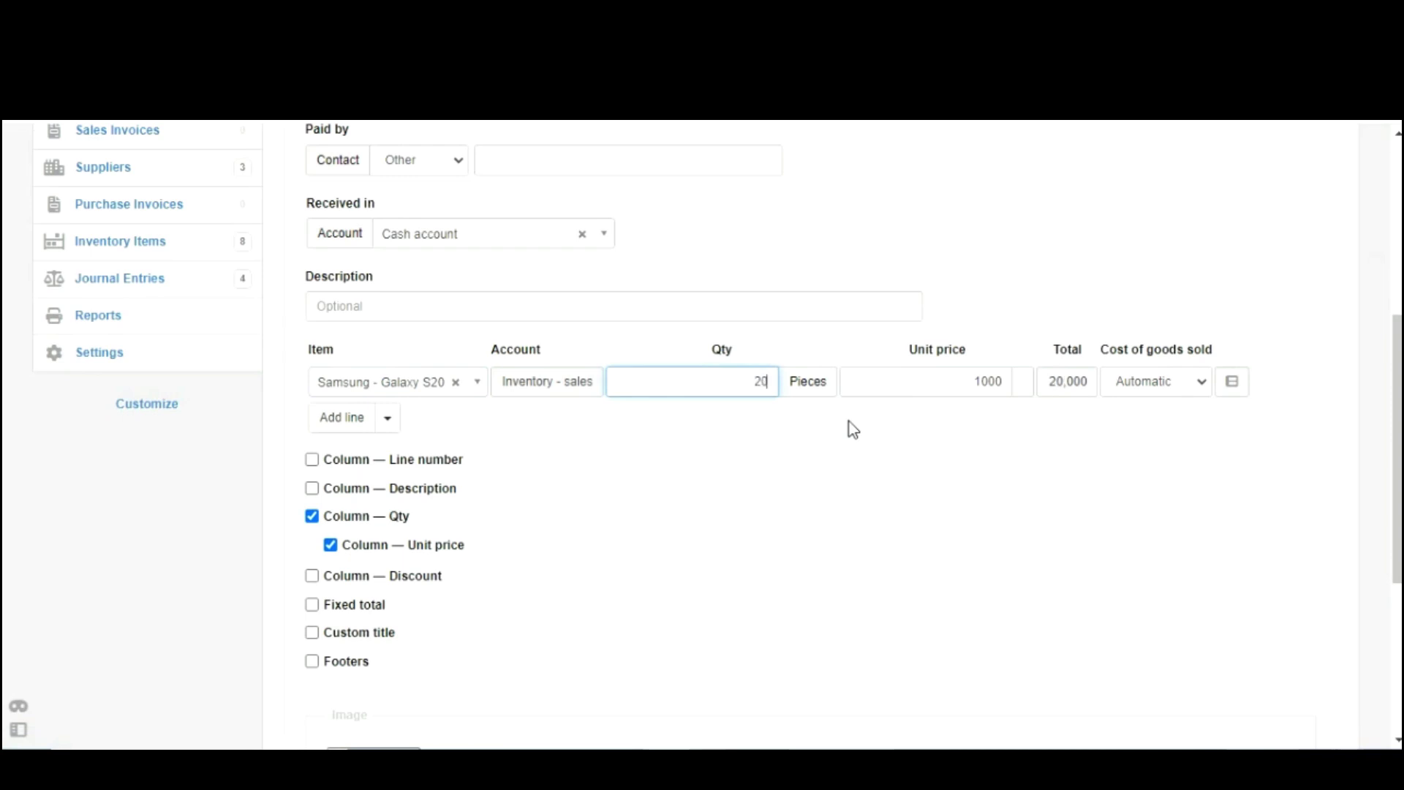
double_click(754, 381)
left_click(882, 381)
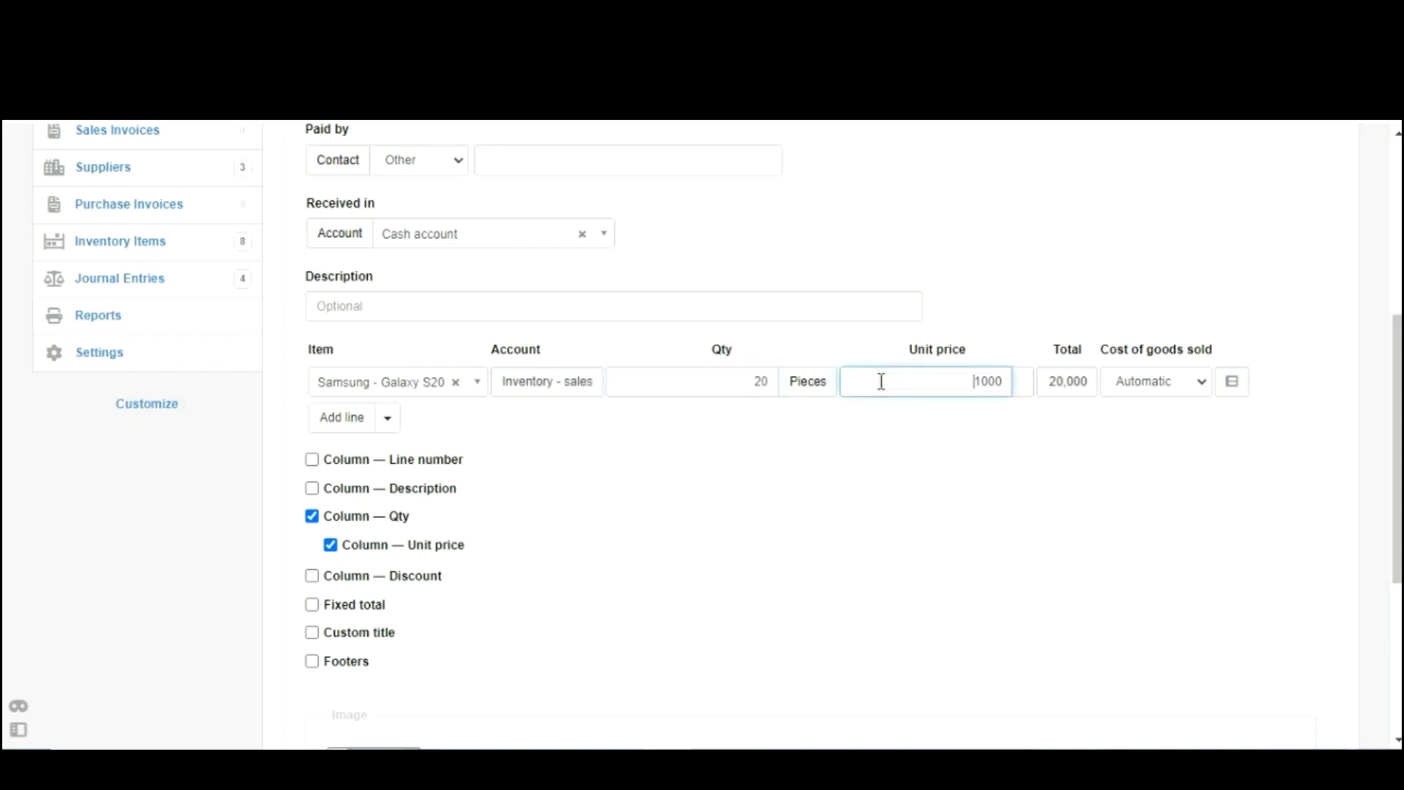
left_click_drag(881, 381, 1026, 393)
Step: Describe the Galaxy S20 receipt as CASH SALES and create it
left_click(794, 313)
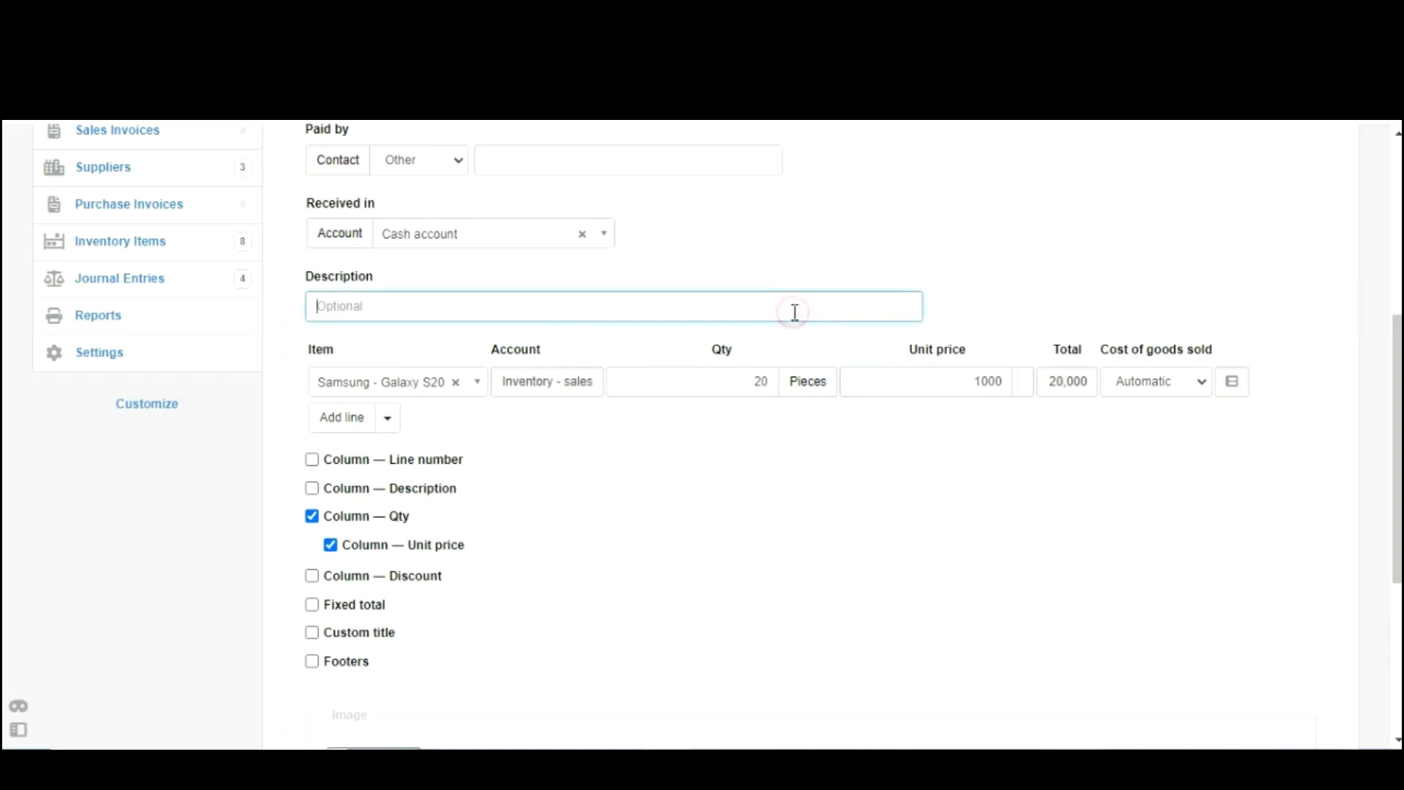
type("CASH SALES")
scroll(640, 512, "down", 5)
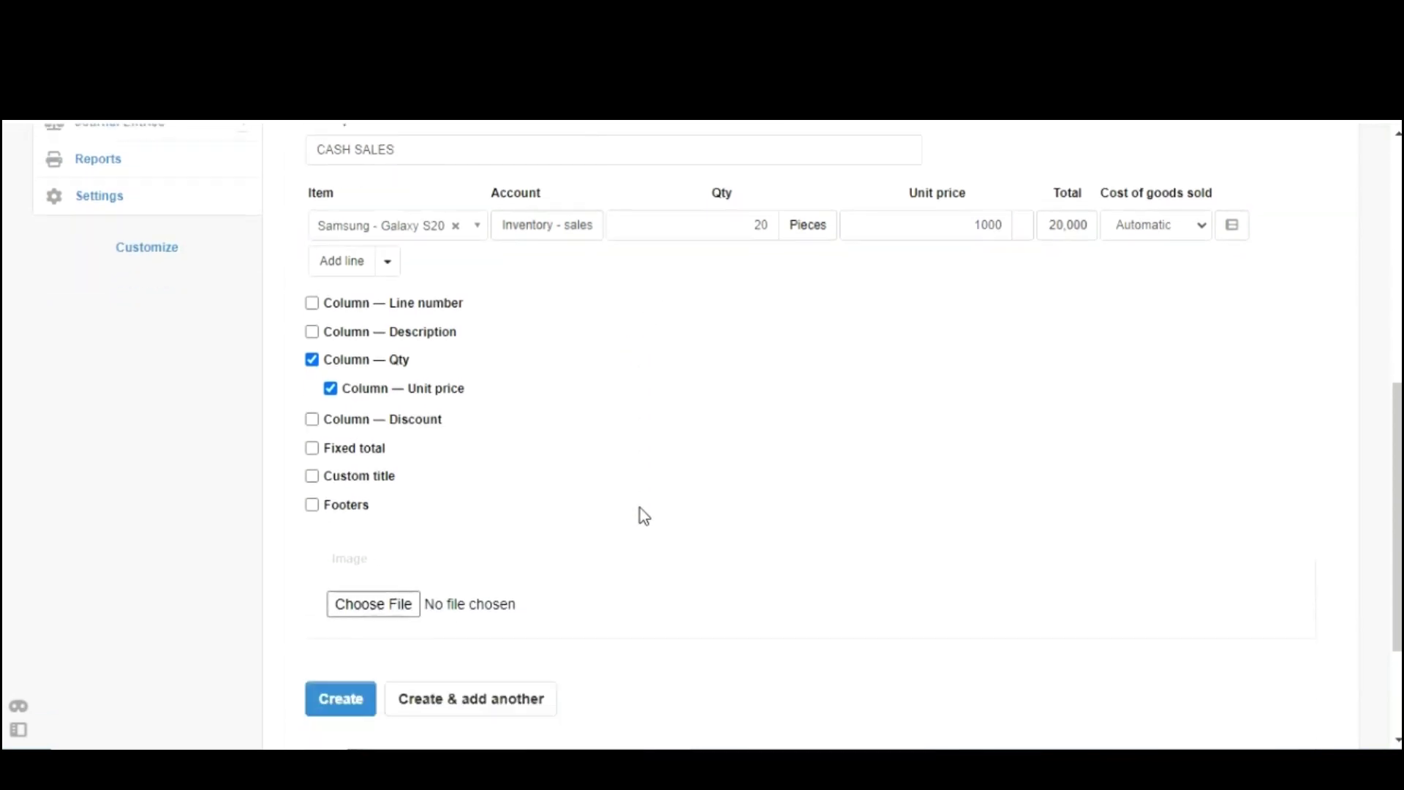
left_click(326, 514)
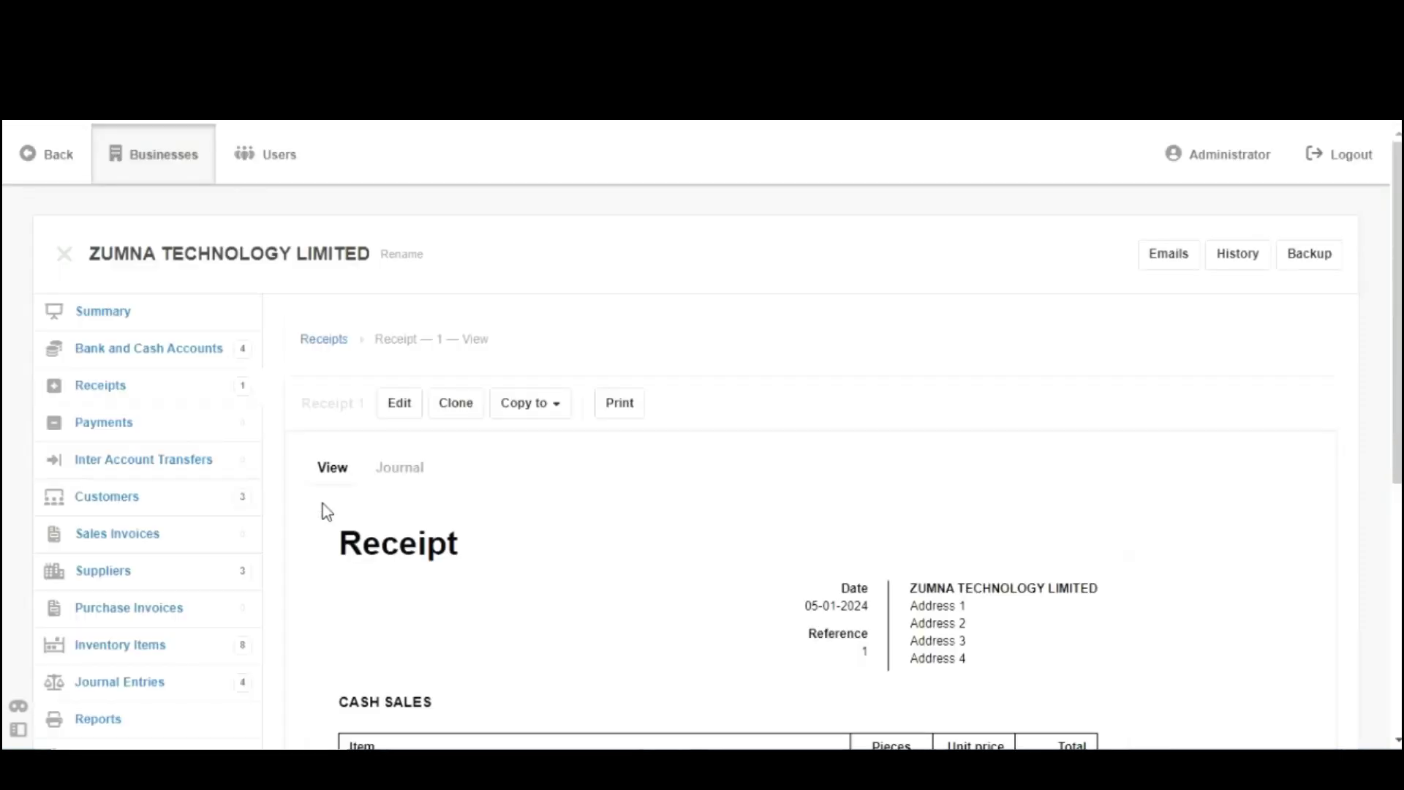
Step: Start another new receipt from the receipts list and set it as received in the Cash account
left_click(147, 387)
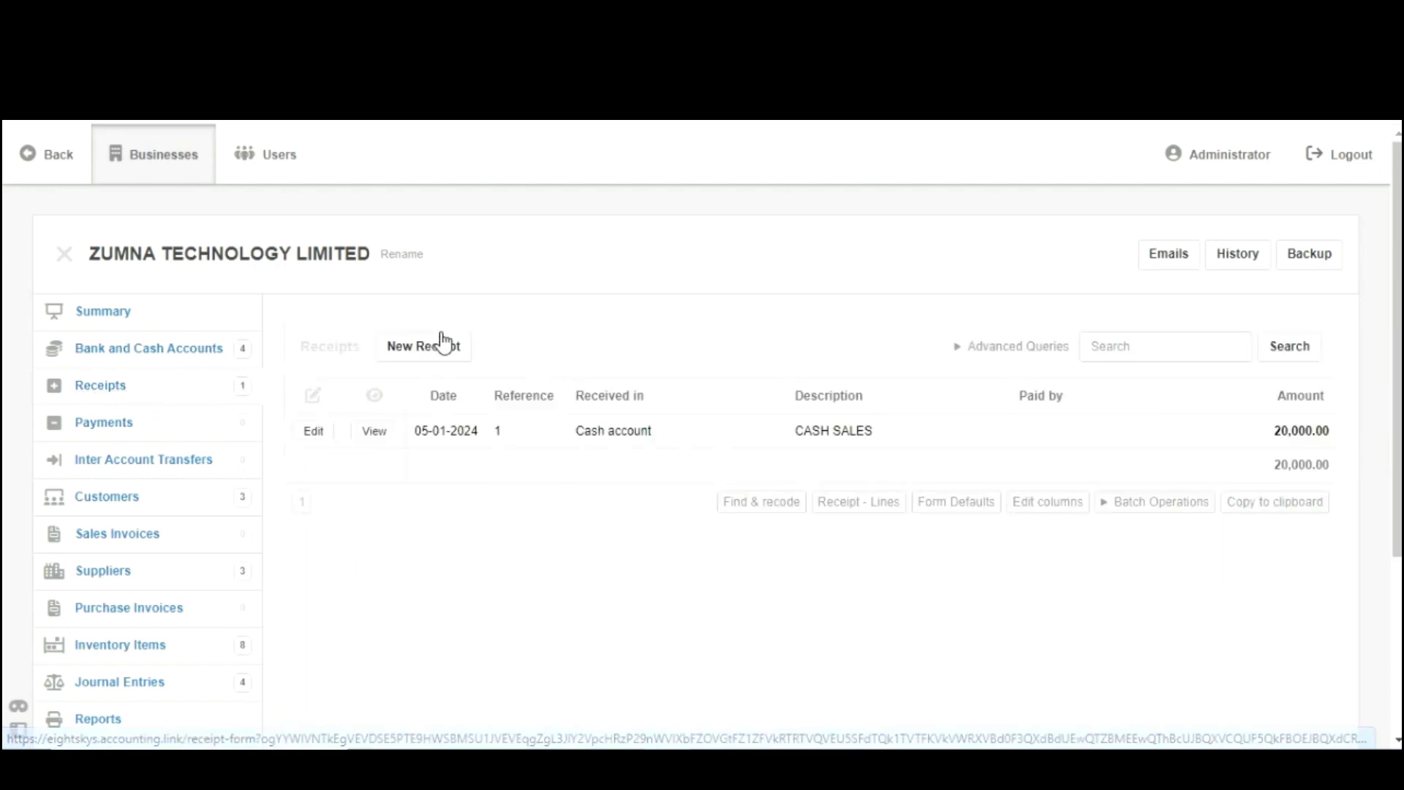
left_click(434, 349)
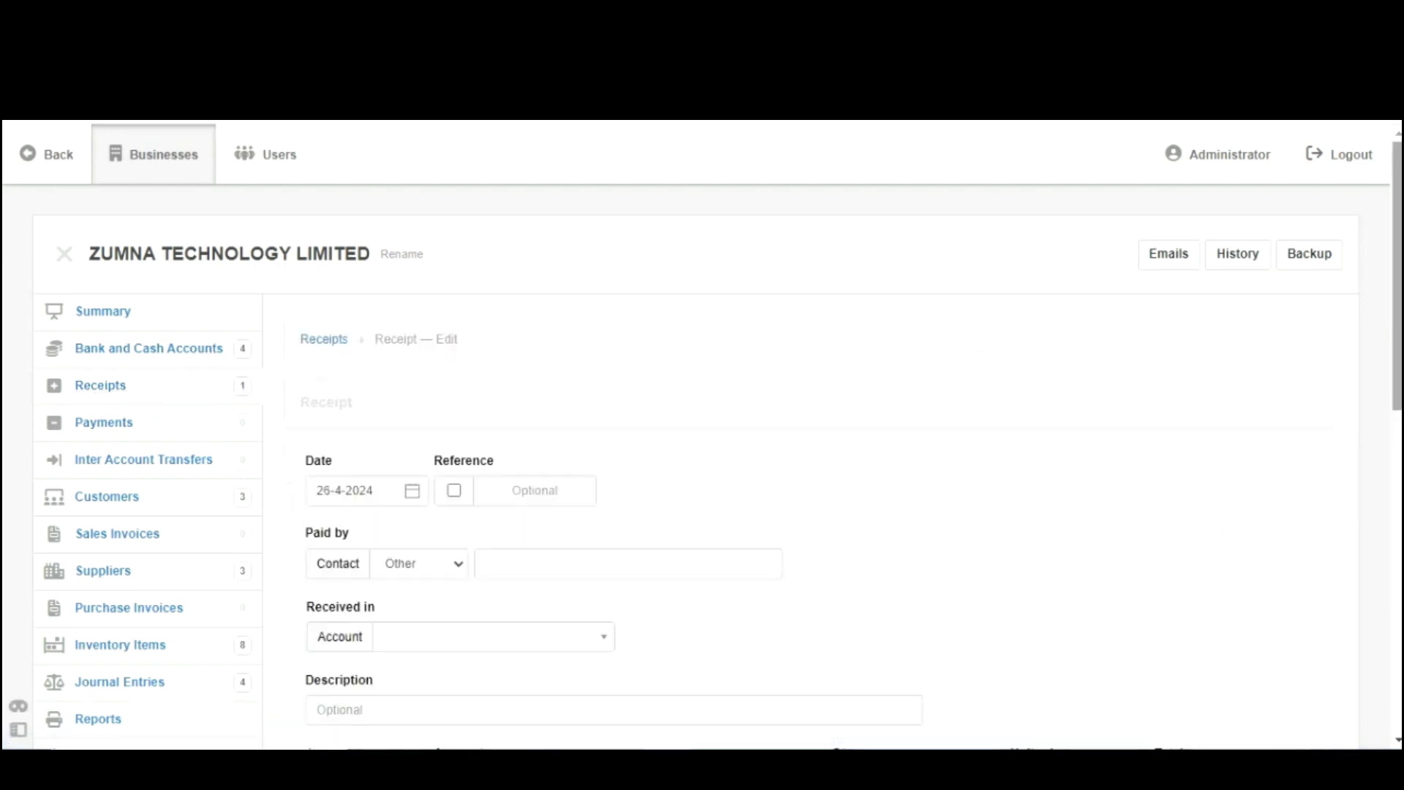
scroll(702, 435, "down", 3)
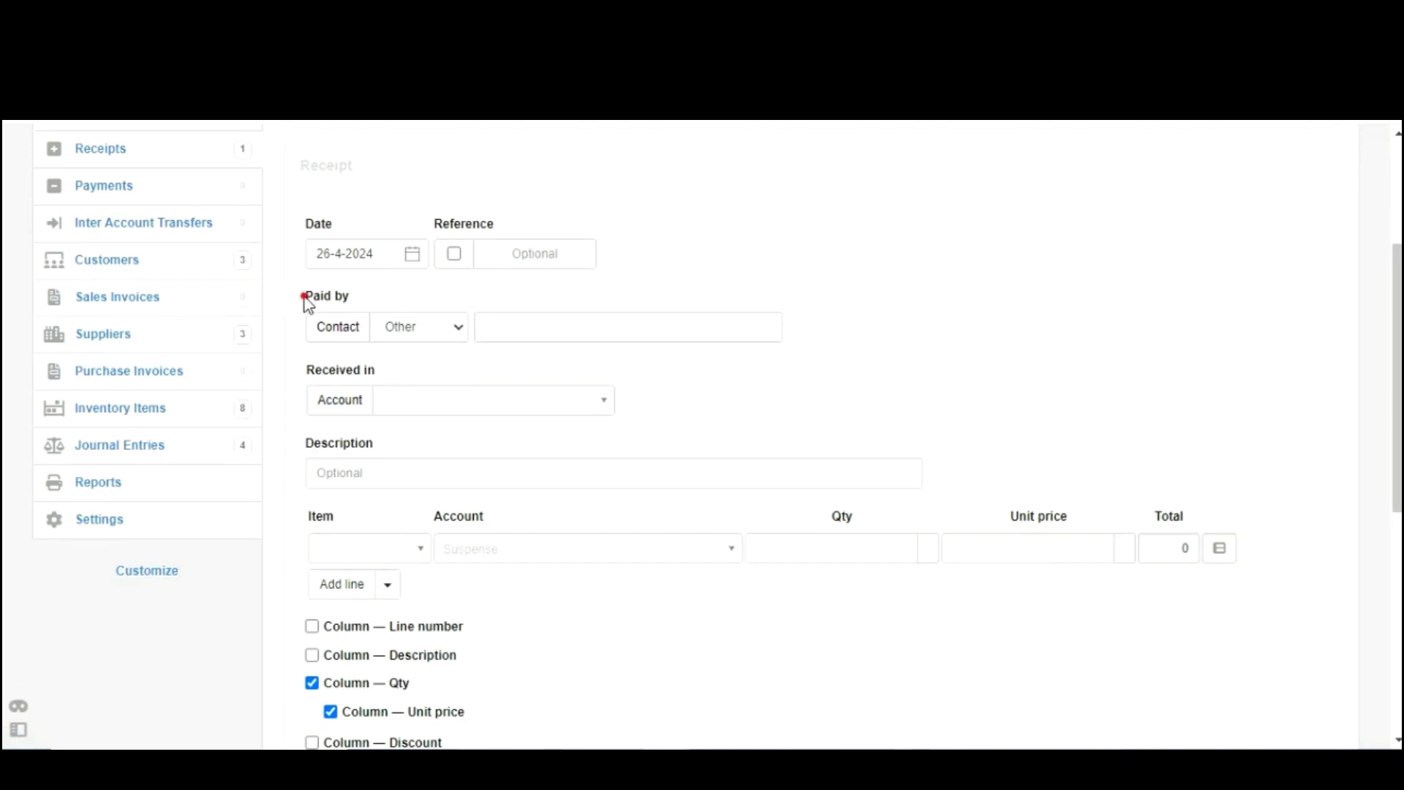
left_click_drag(304, 297, 356, 300)
left_click_drag(306, 370, 341, 375)
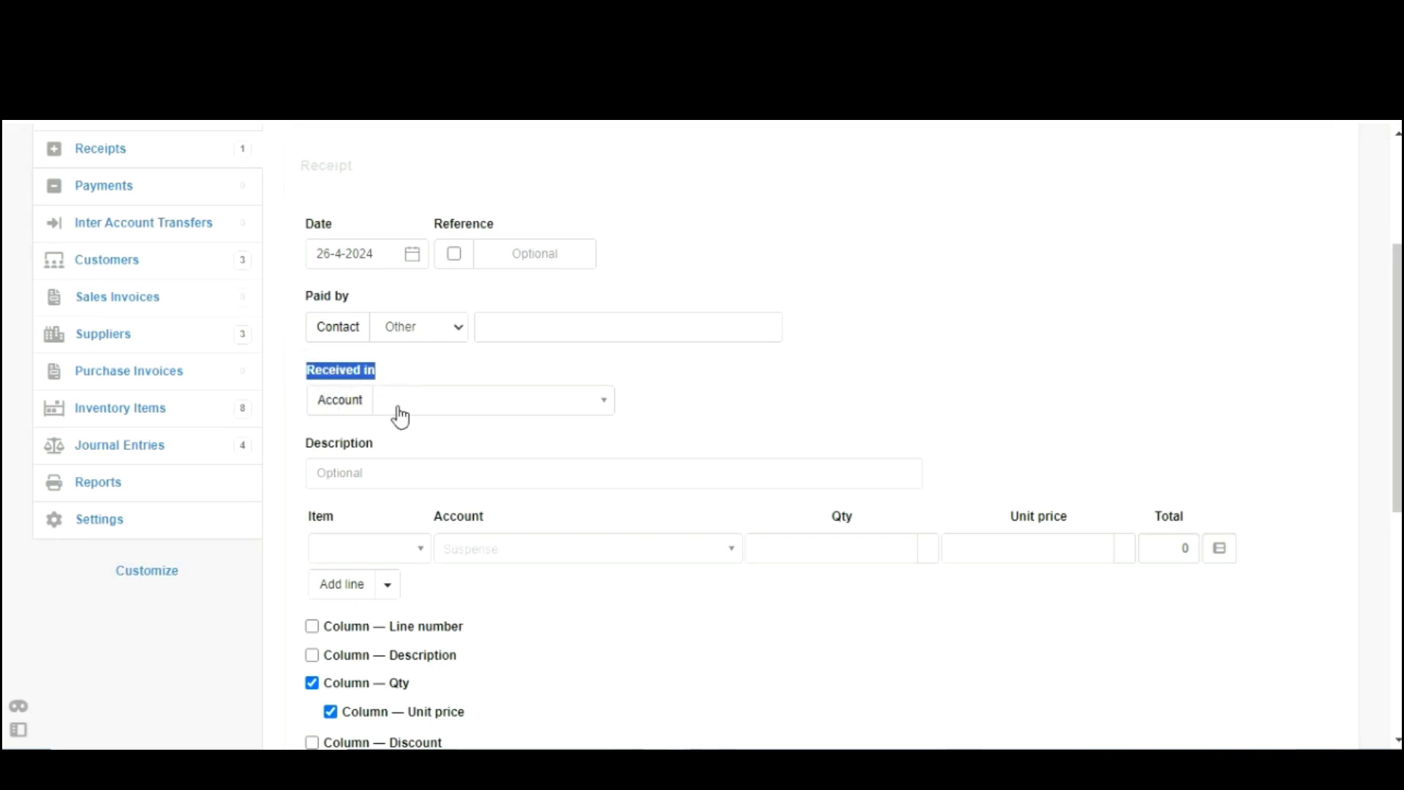
left_click(464, 407)
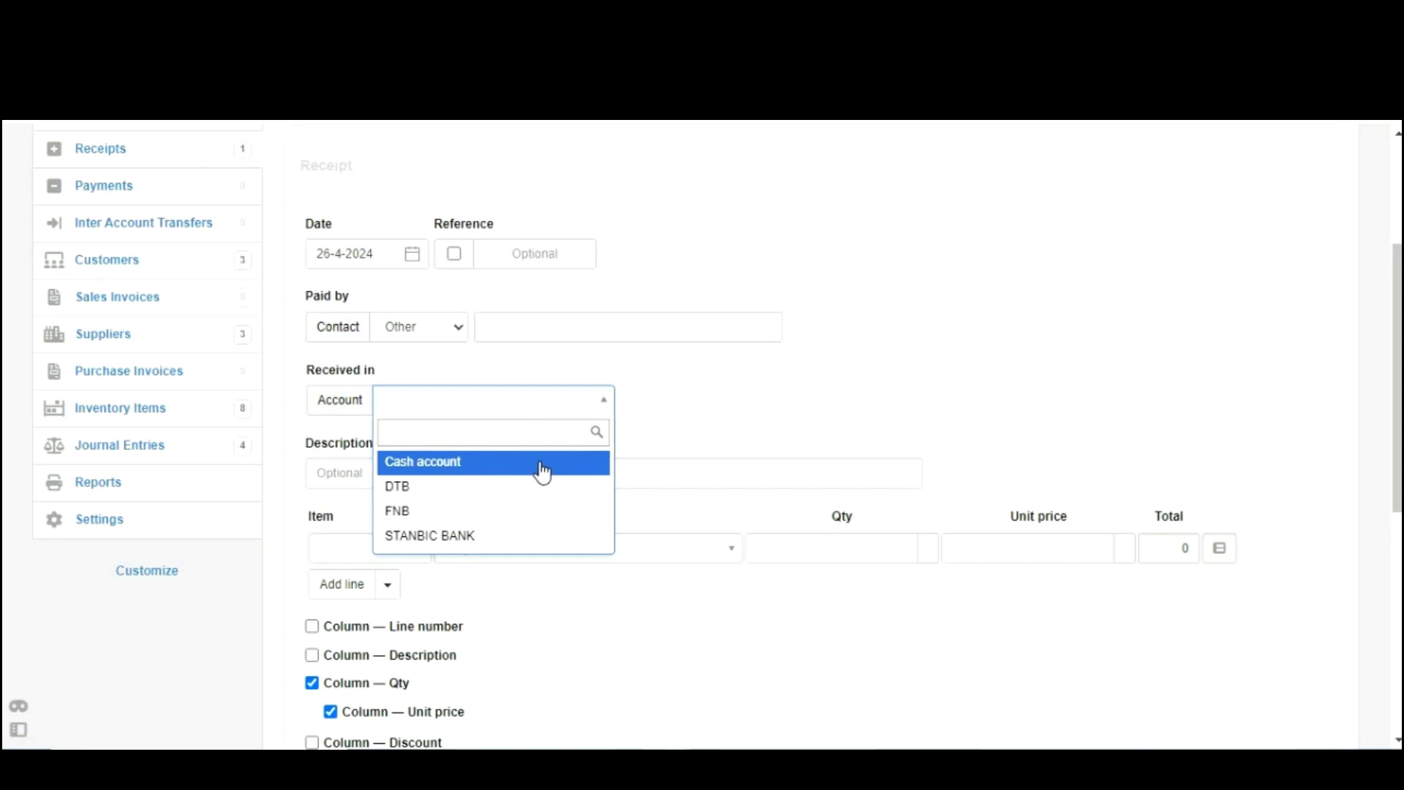
left_click(542, 471)
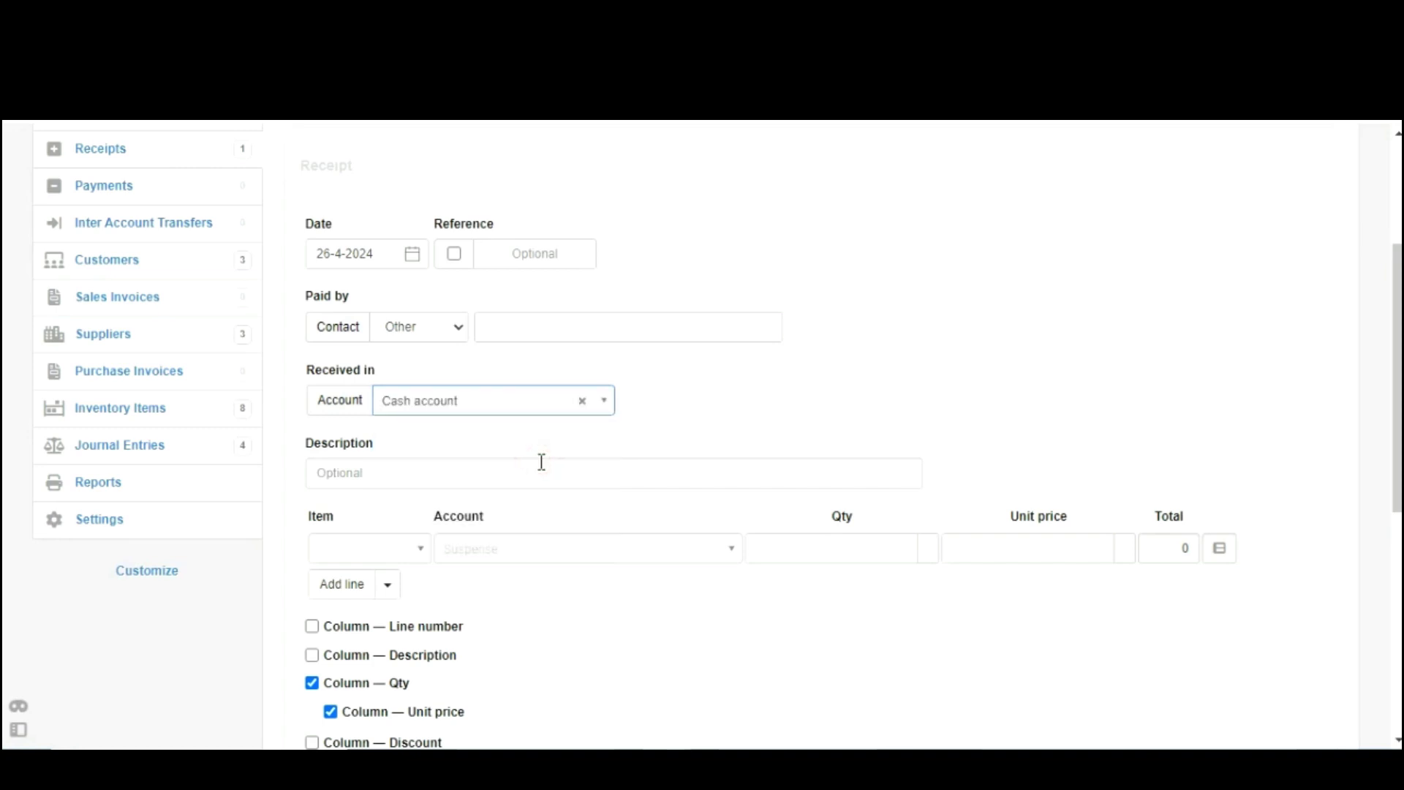
Step: Add the iPhone - iPhone 11 item to the receipt line with a quantity of 10 and check its unit price
left_click(413, 551)
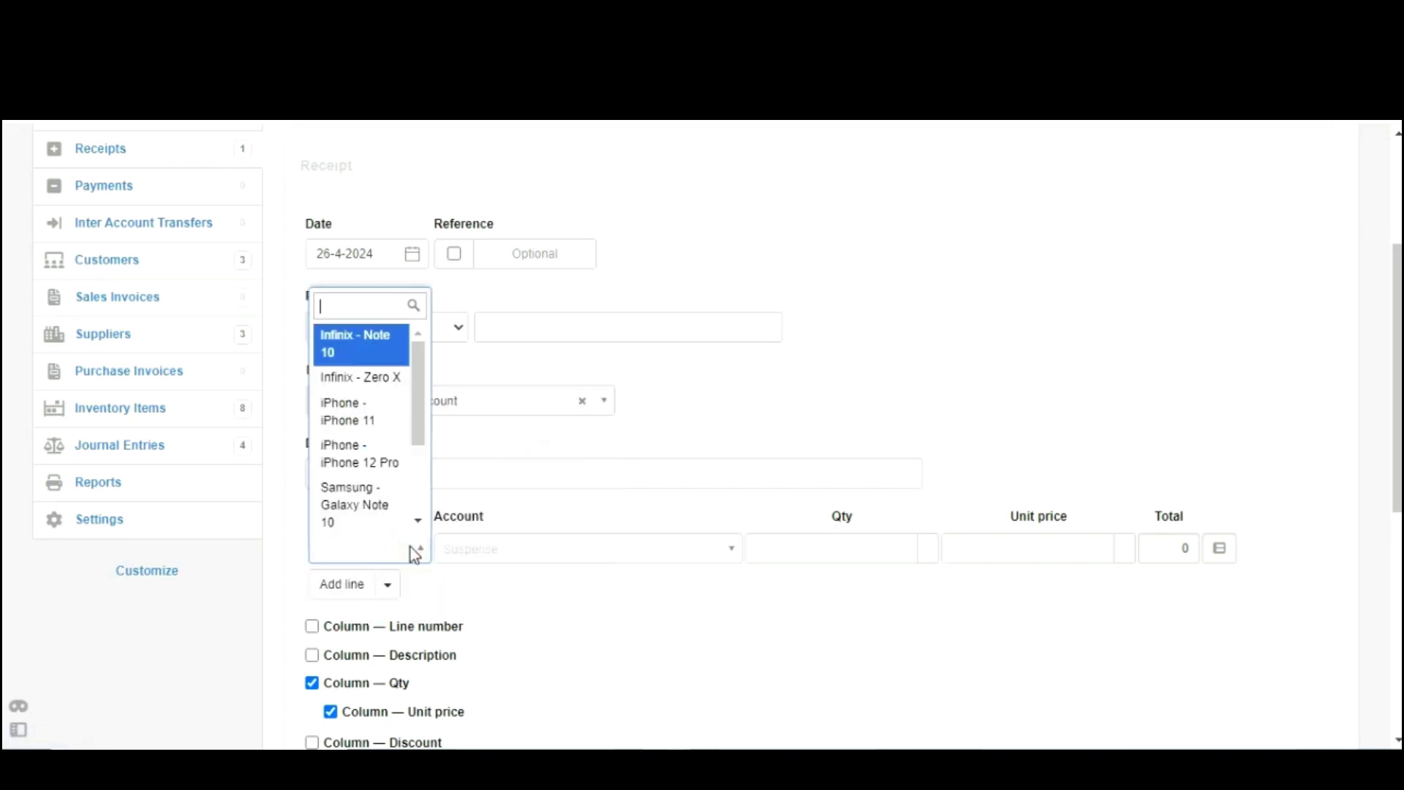
type("IP")
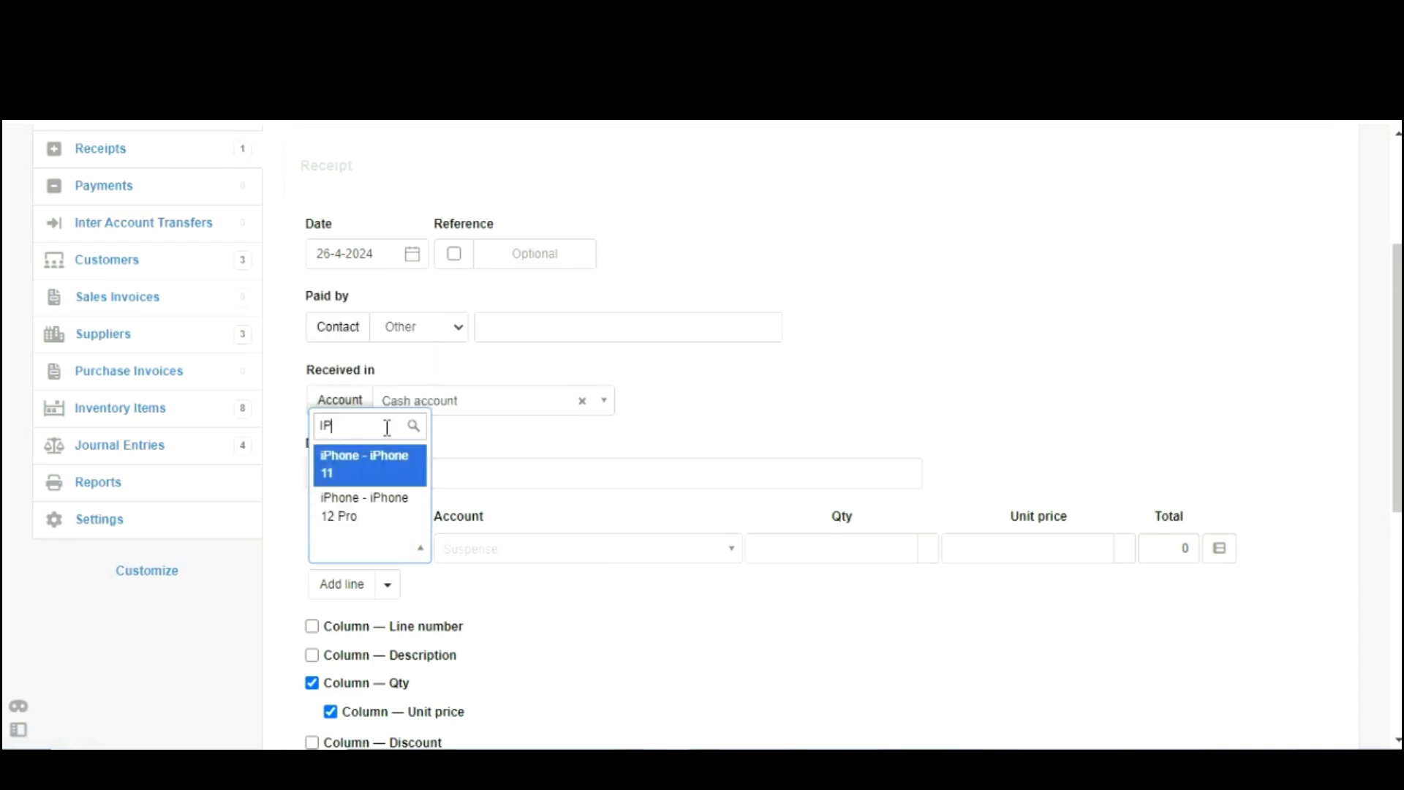
left_click(380, 469)
left_click(707, 537)
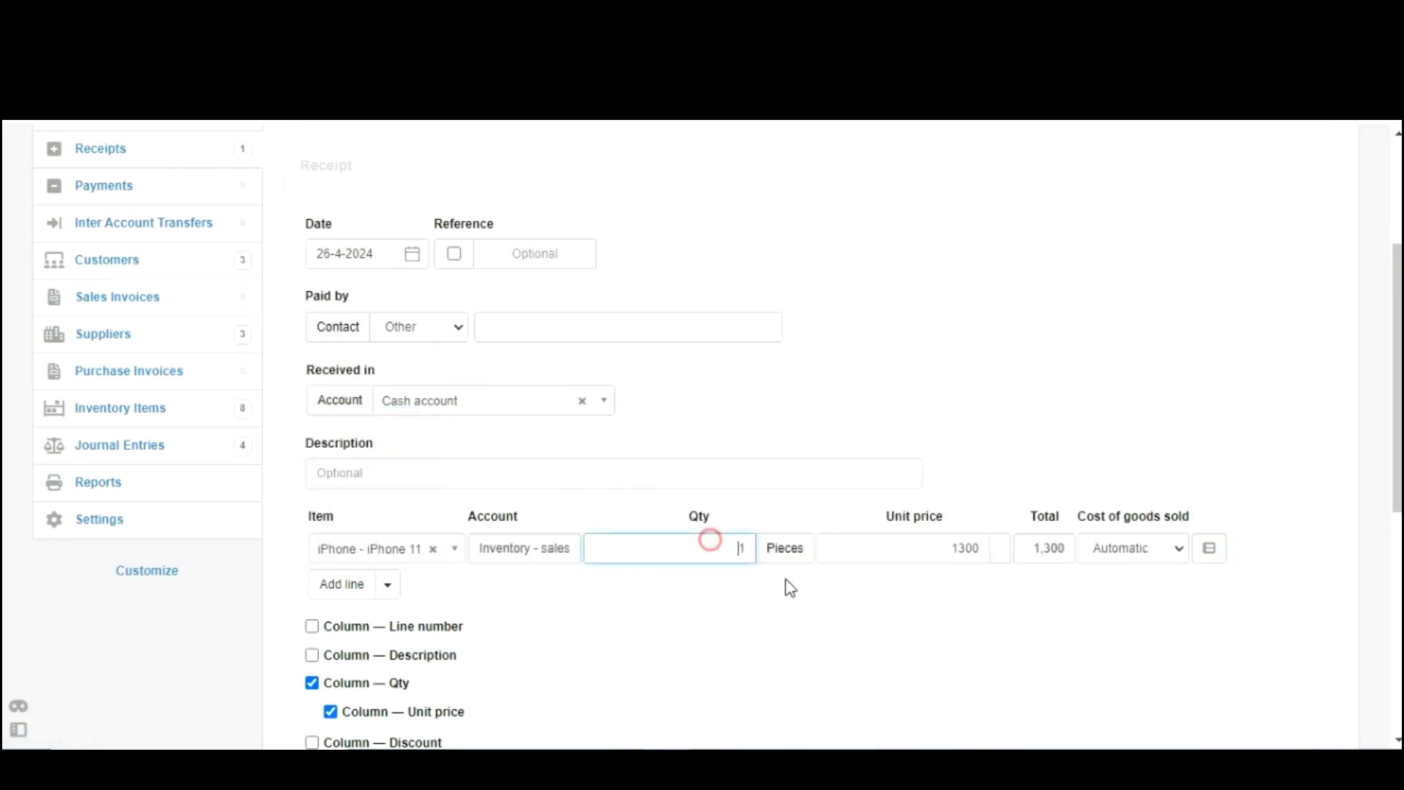
type("0")
left_click_drag(873, 542, 992, 558)
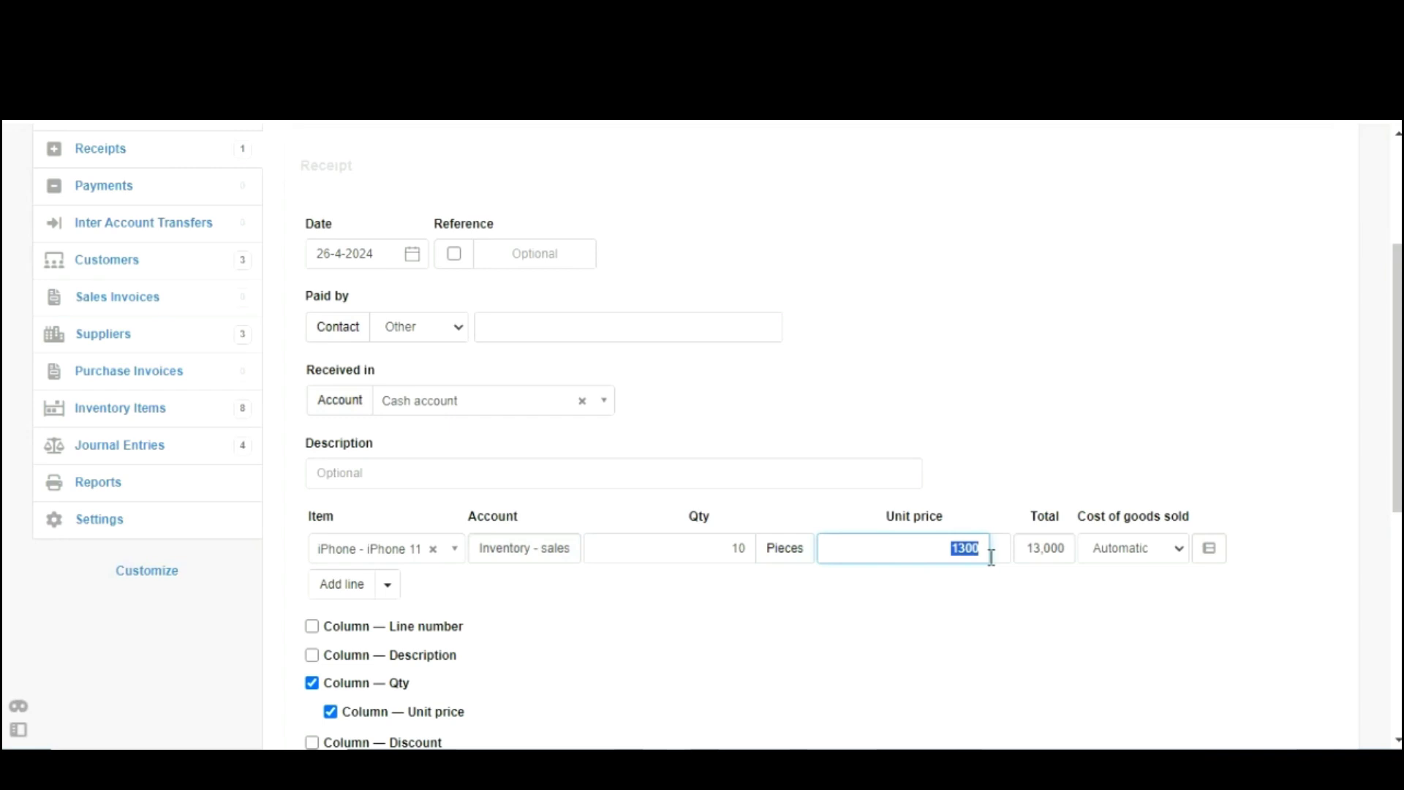
left_click(712, 464)
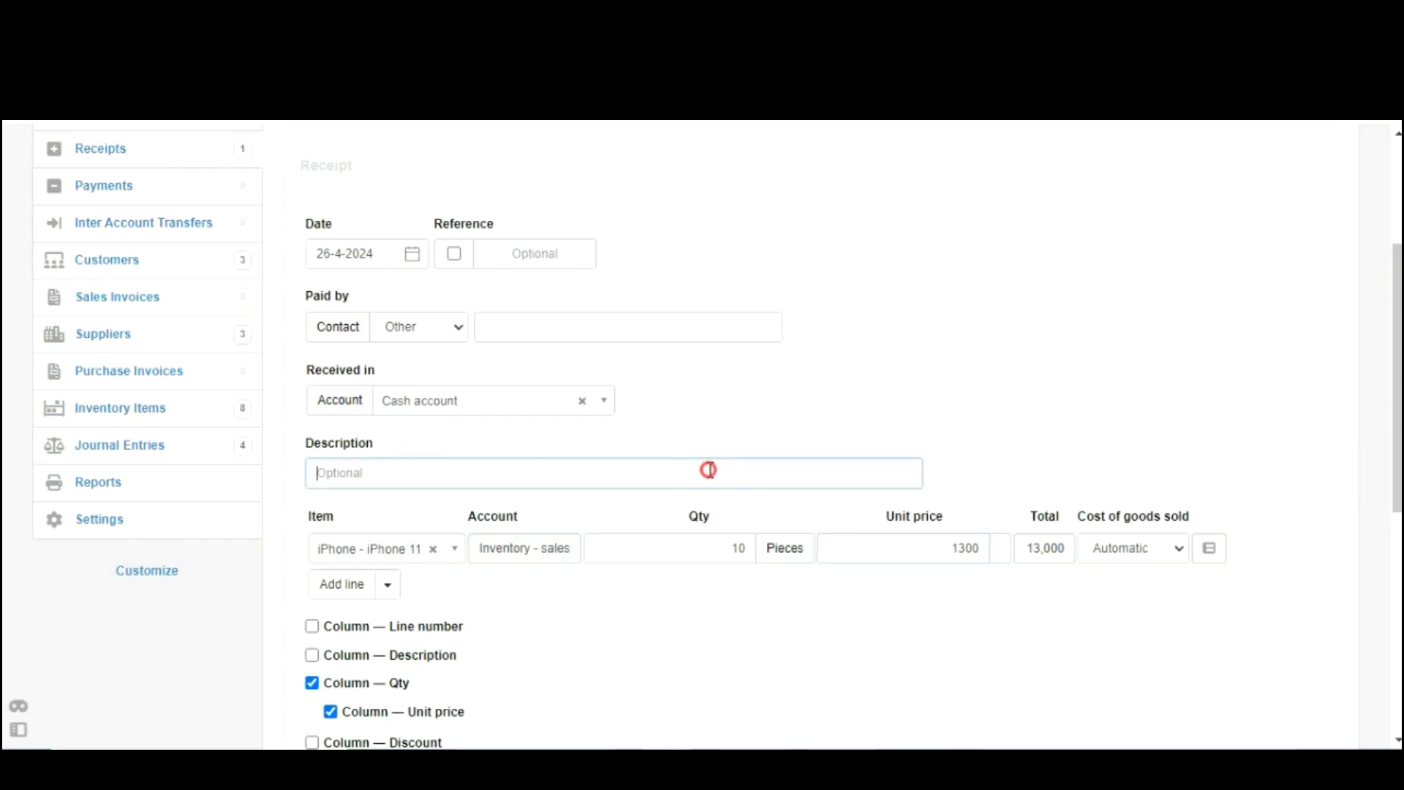
left_click(930, 546)
double_click(929, 546)
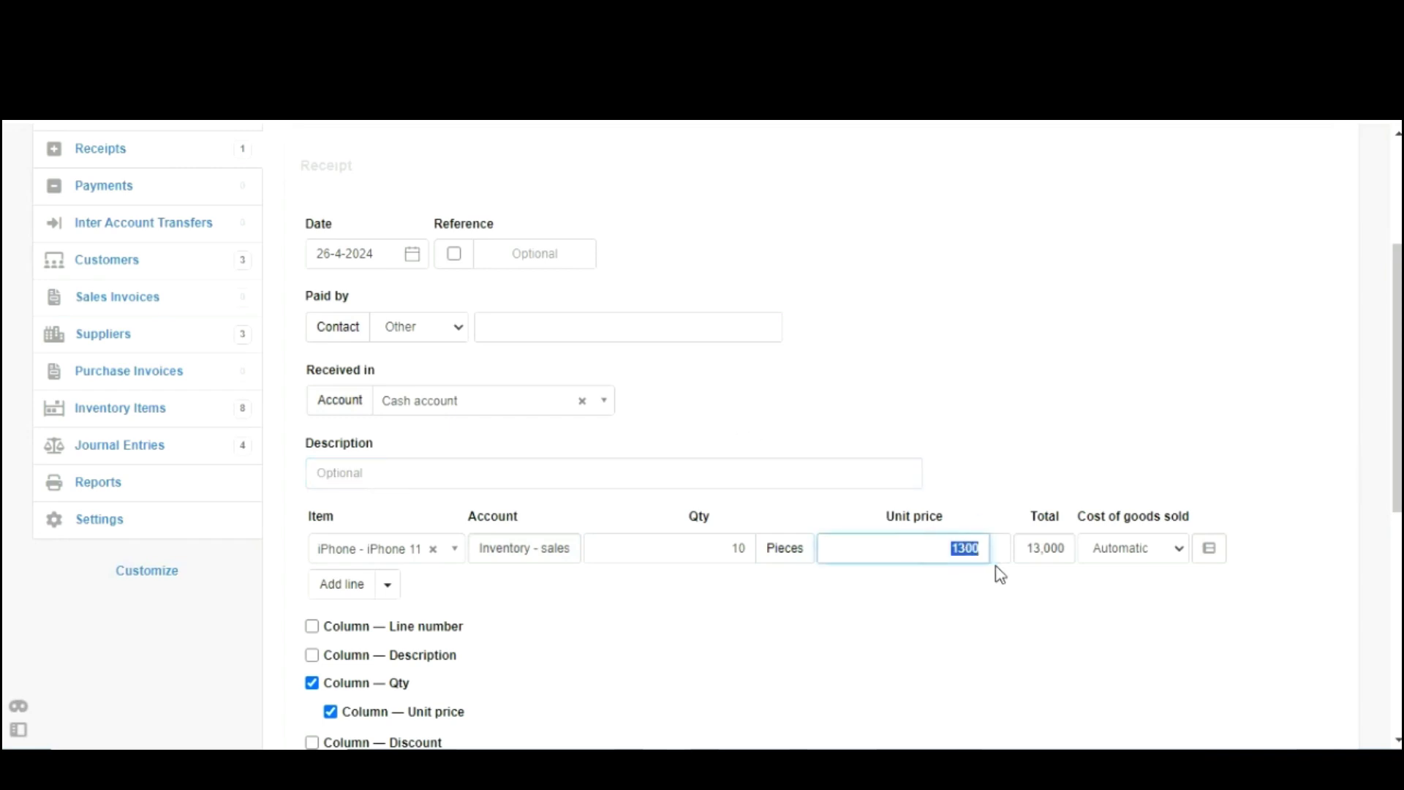
Step: Describe the iPhone 11 receipt as CASH SALES and date it 5-1-2024
left_click(502, 474)
type("CA")
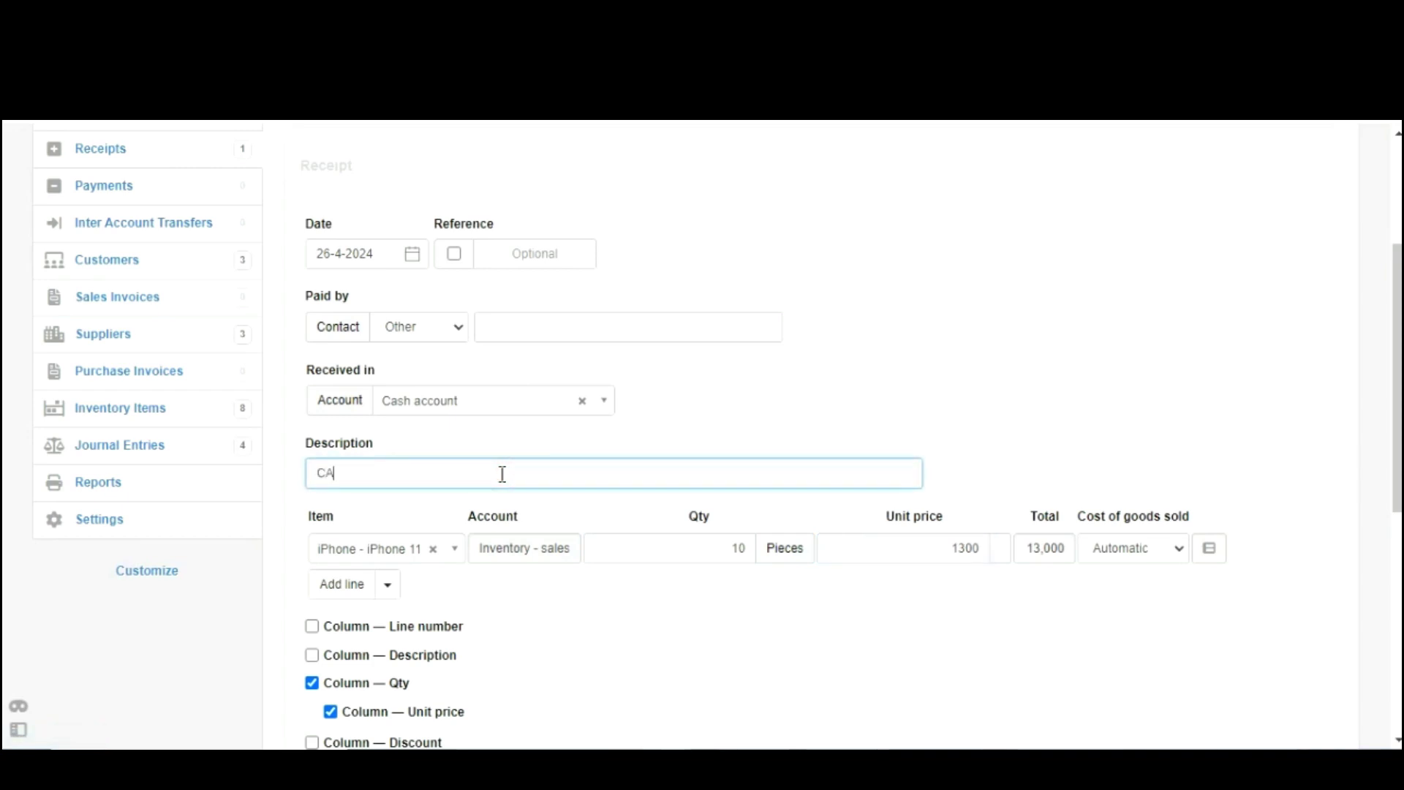
type("SH SALES")
left_click(366, 254)
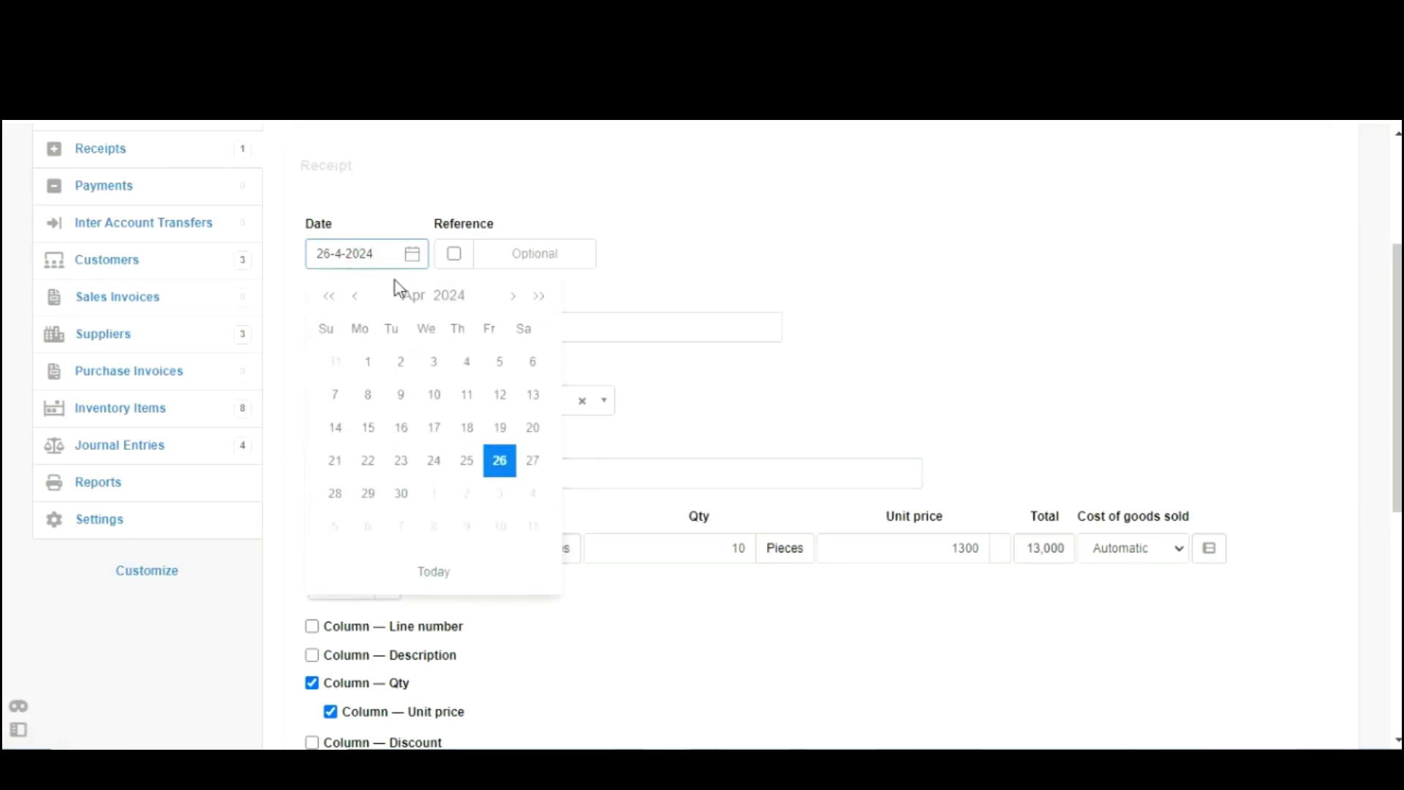
left_click(356, 295)
left_click(355, 295)
left_click(355, 296)
left_click(501, 362)
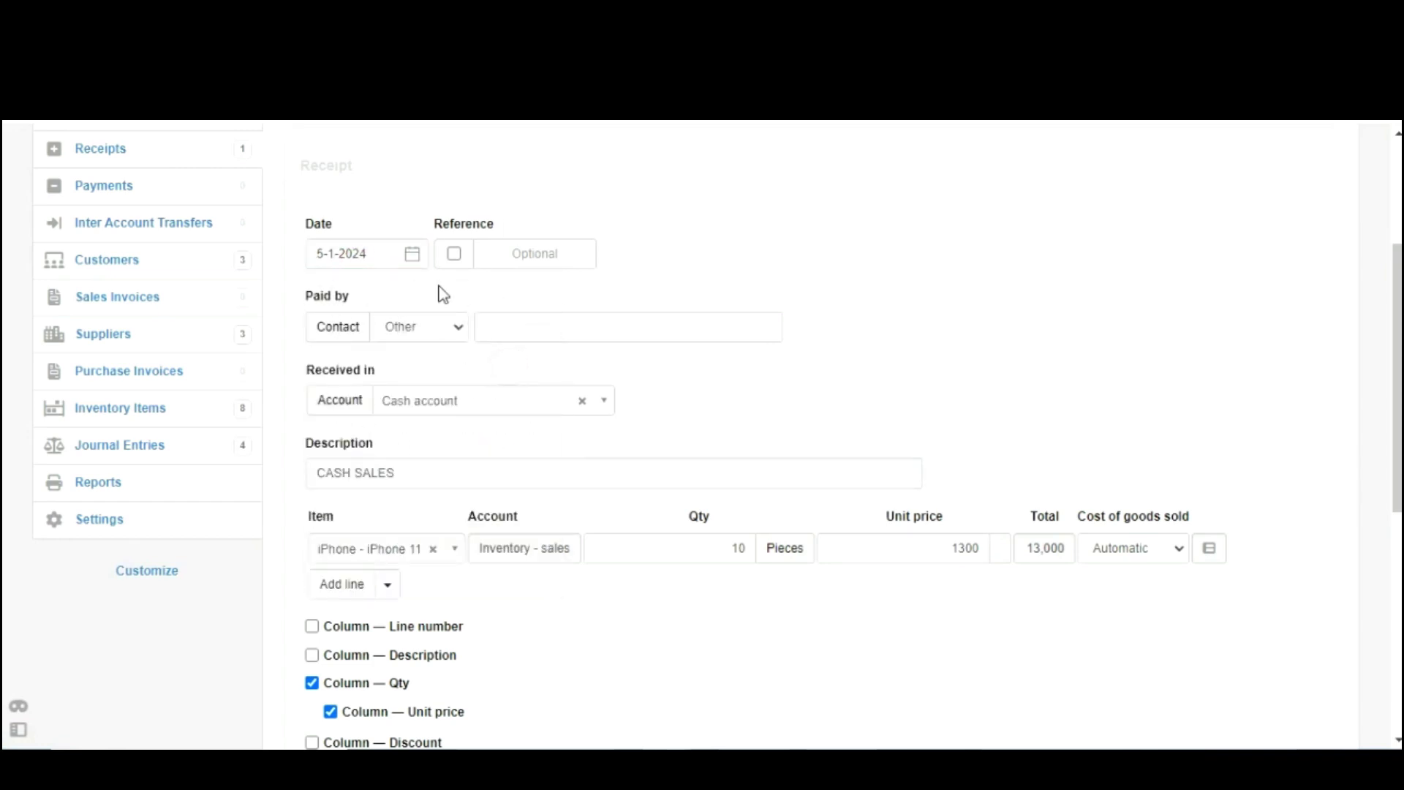
left_click(389, 256)
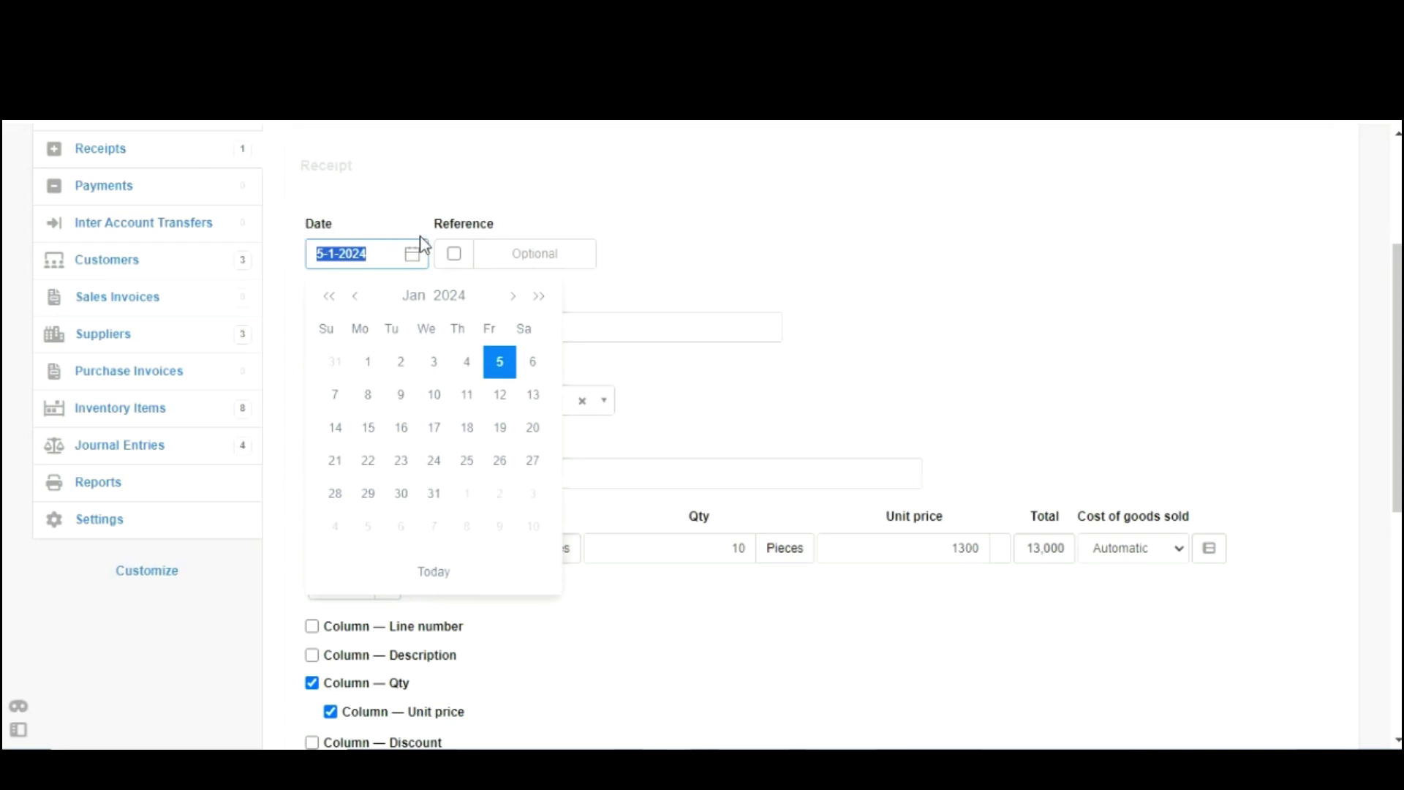
Step: Turn on automatic reference numbering for the iPhone 11 receipt and create it
left_click_drag(438, 228, 495, 240)
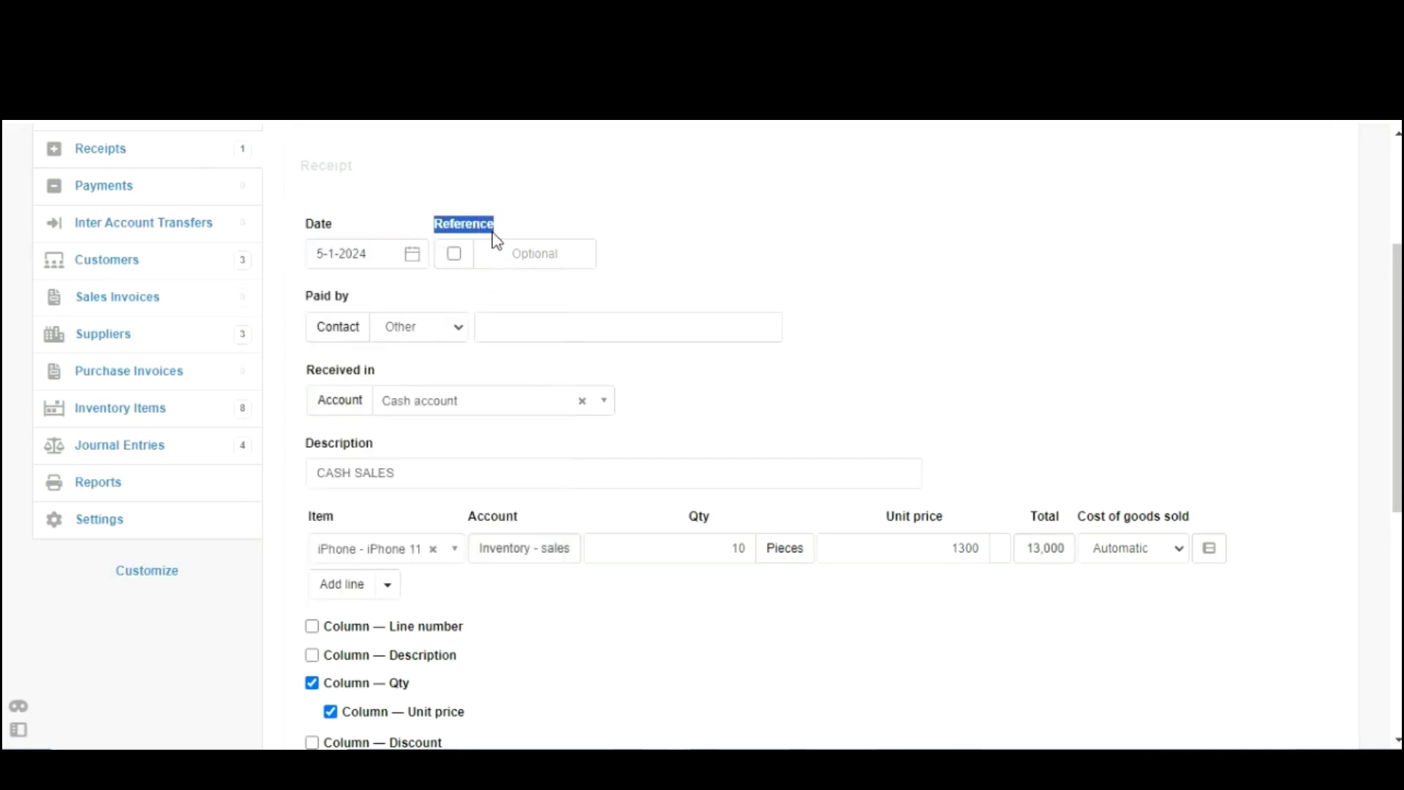
left_click(454, 254)
left_click_drag(1393, 278, 1393, 454)
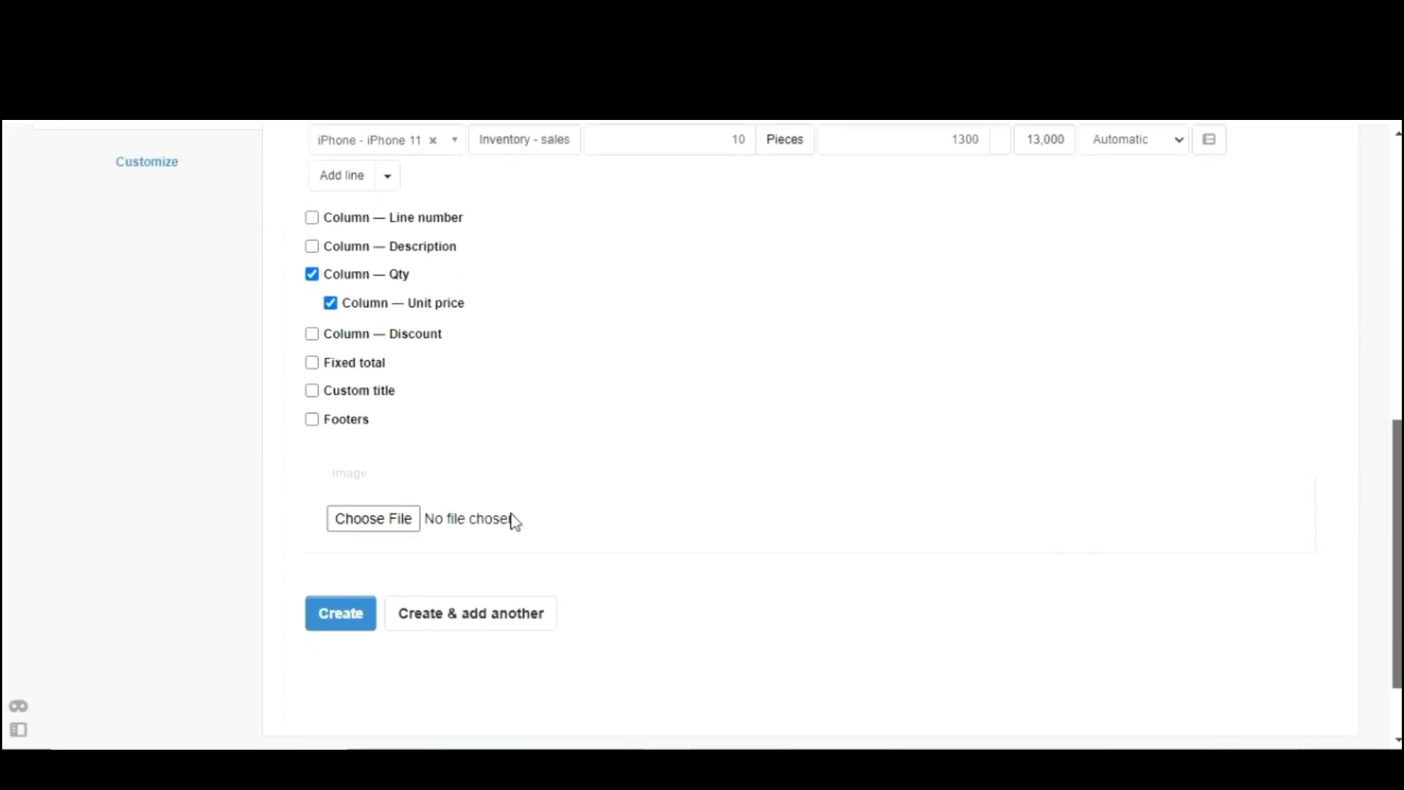
left_click(355, 612)
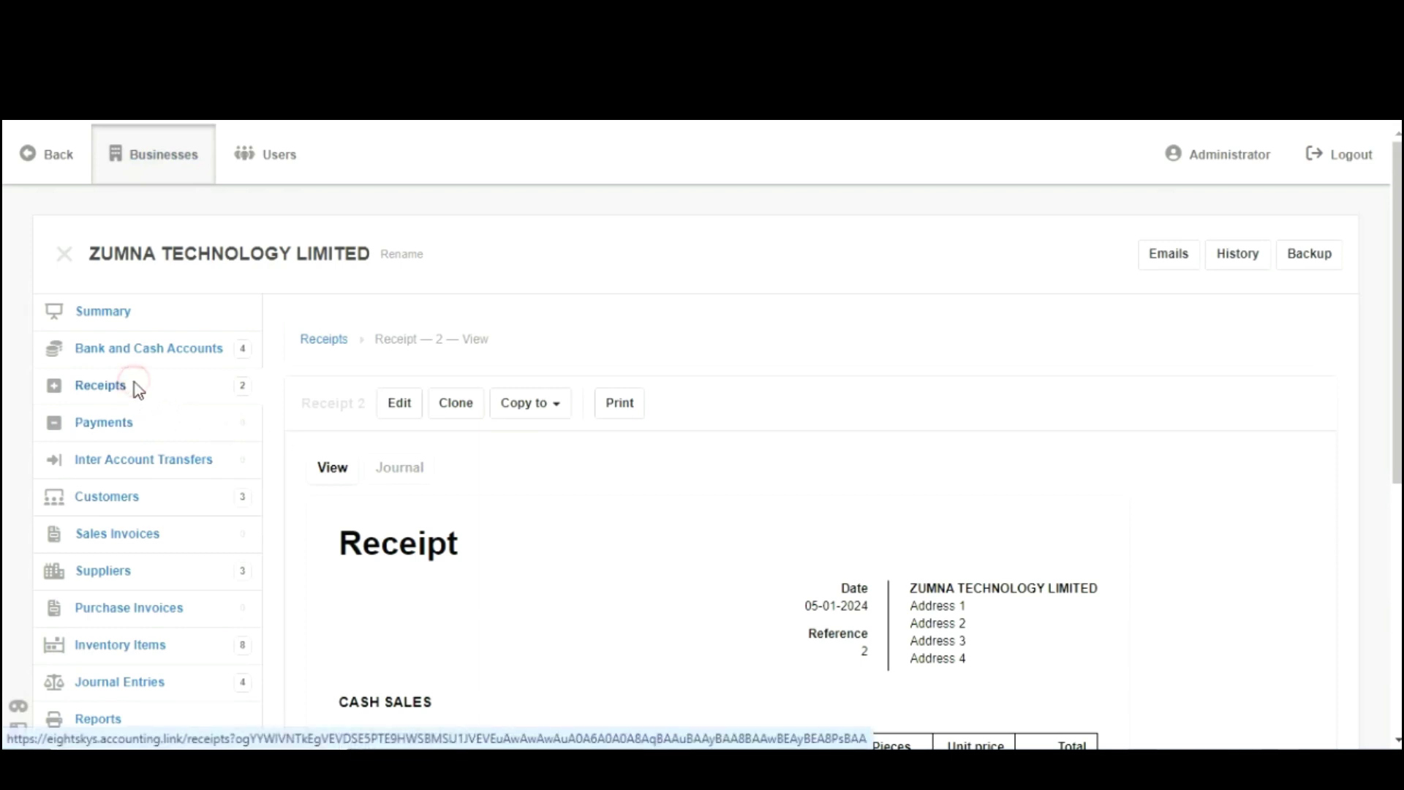
Step: Start another new receipt from the receipts list and set it as received in the Cash account
left_click(136, 387)
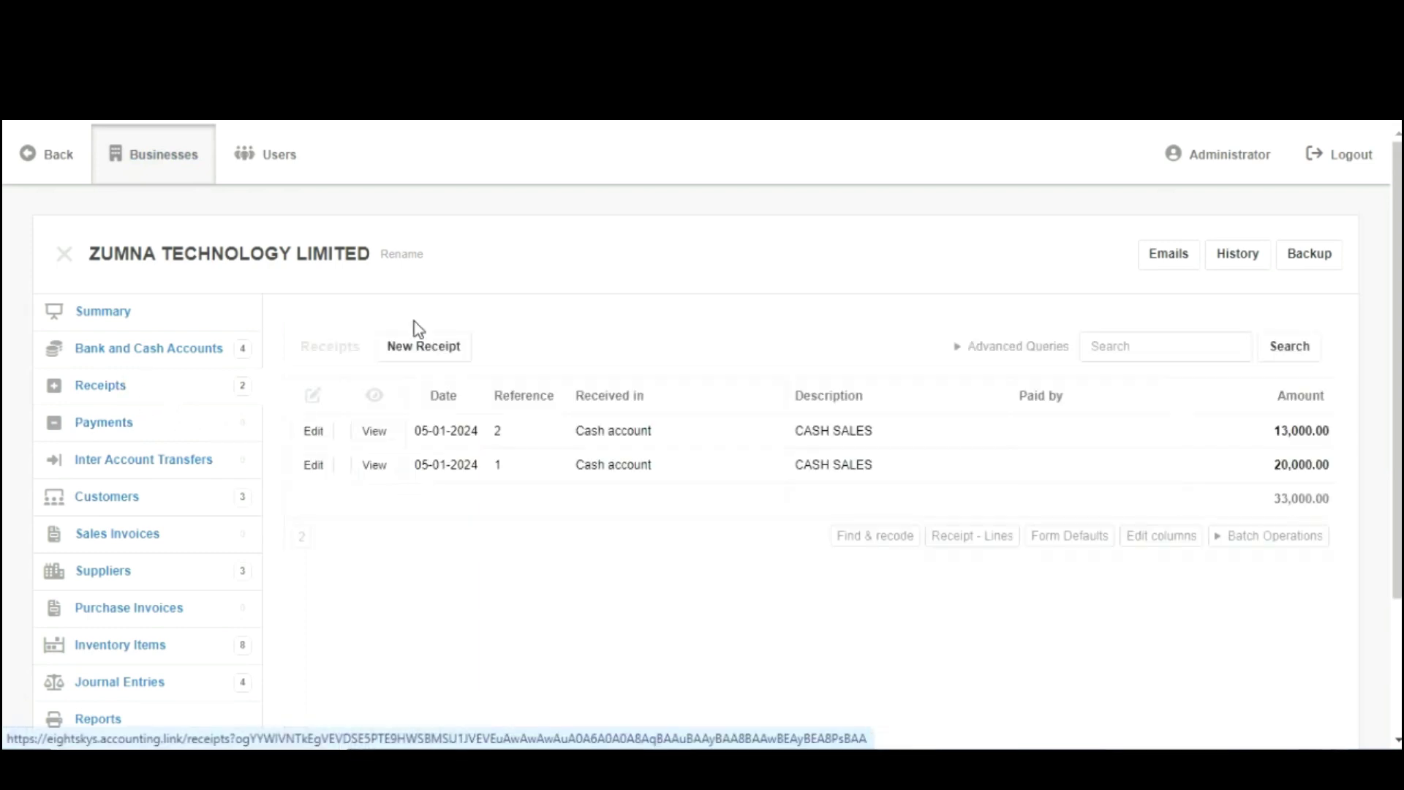
left_click(437, 356)
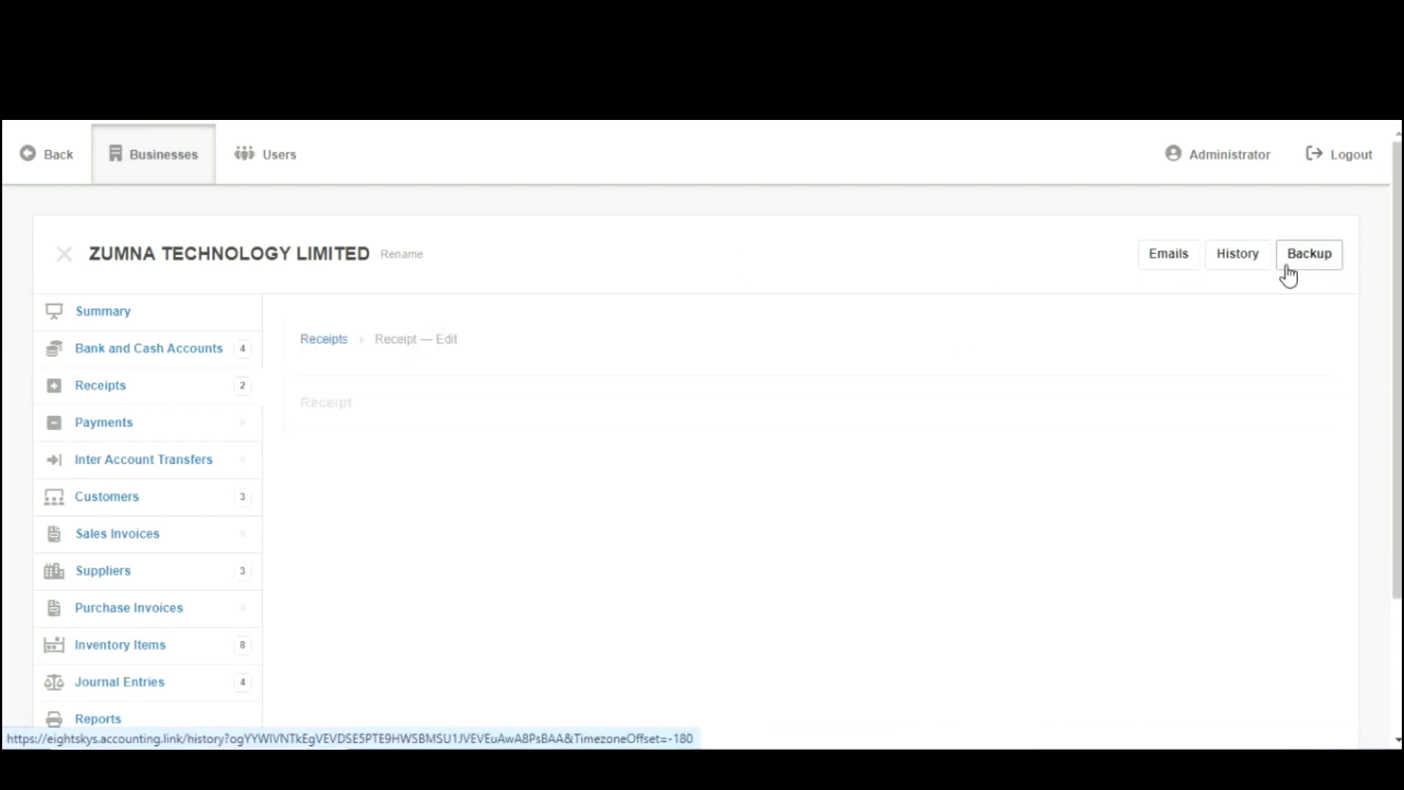
scroll(422, 292, "down", 5)
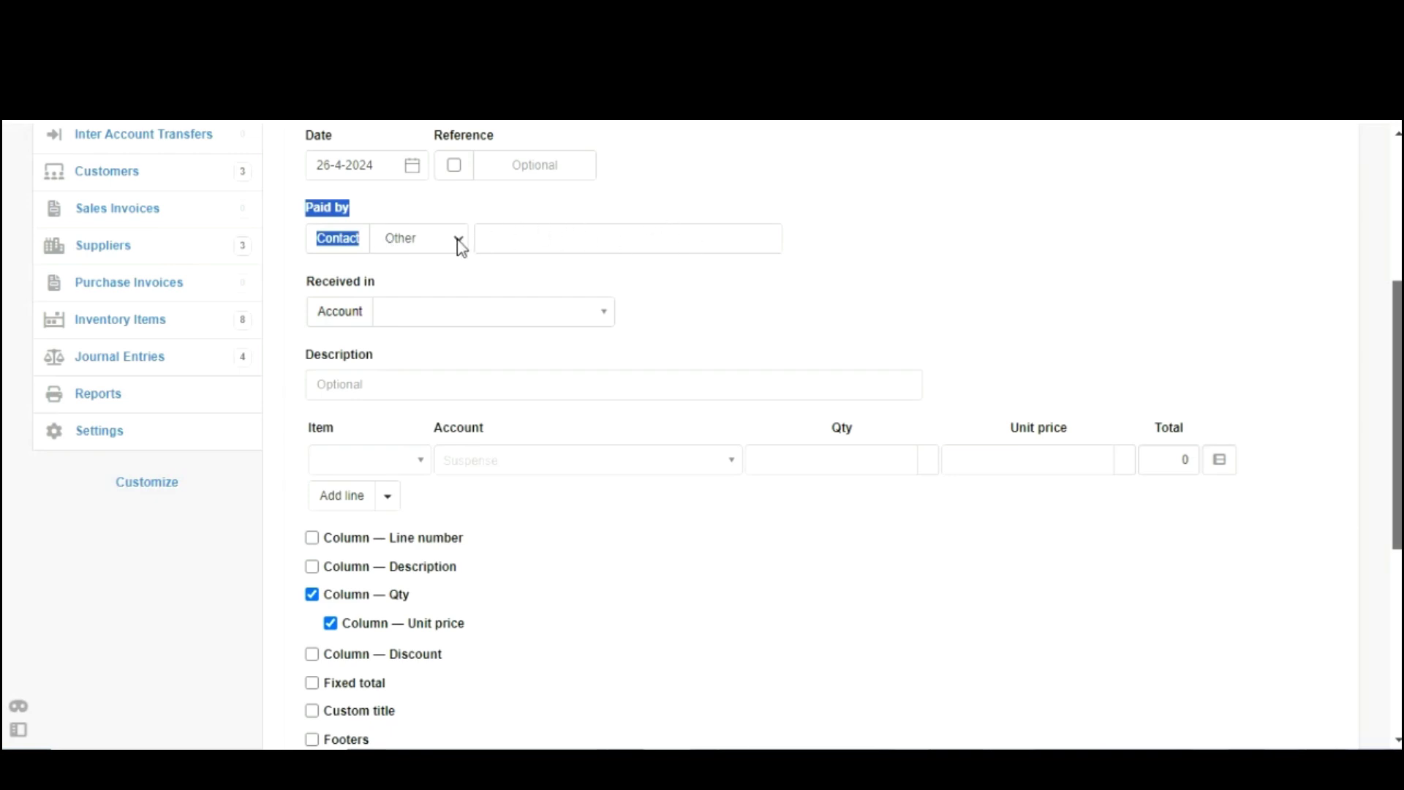
left_click_drag(304, 282, 390, 293)
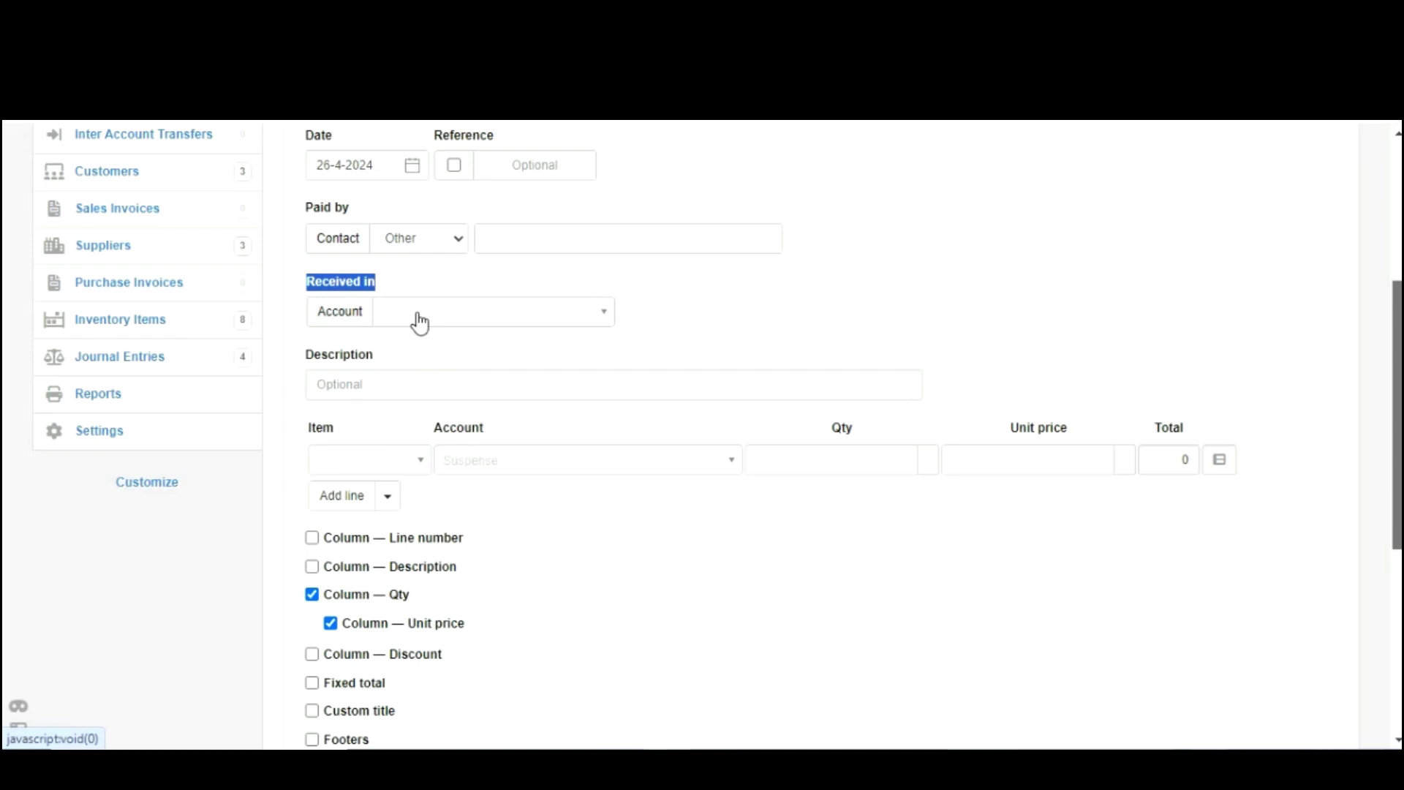
left_click(417, 314)
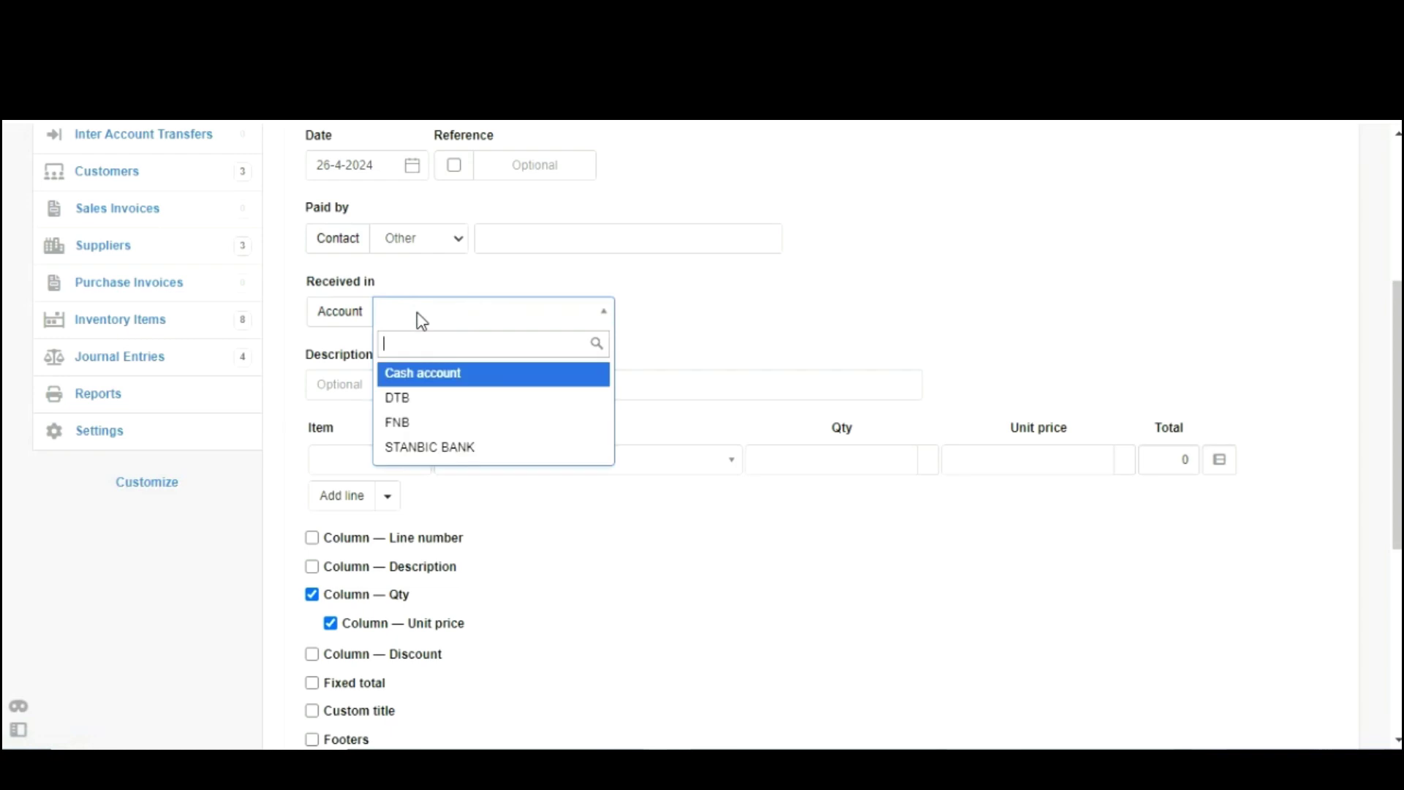
left_click(494, 377)
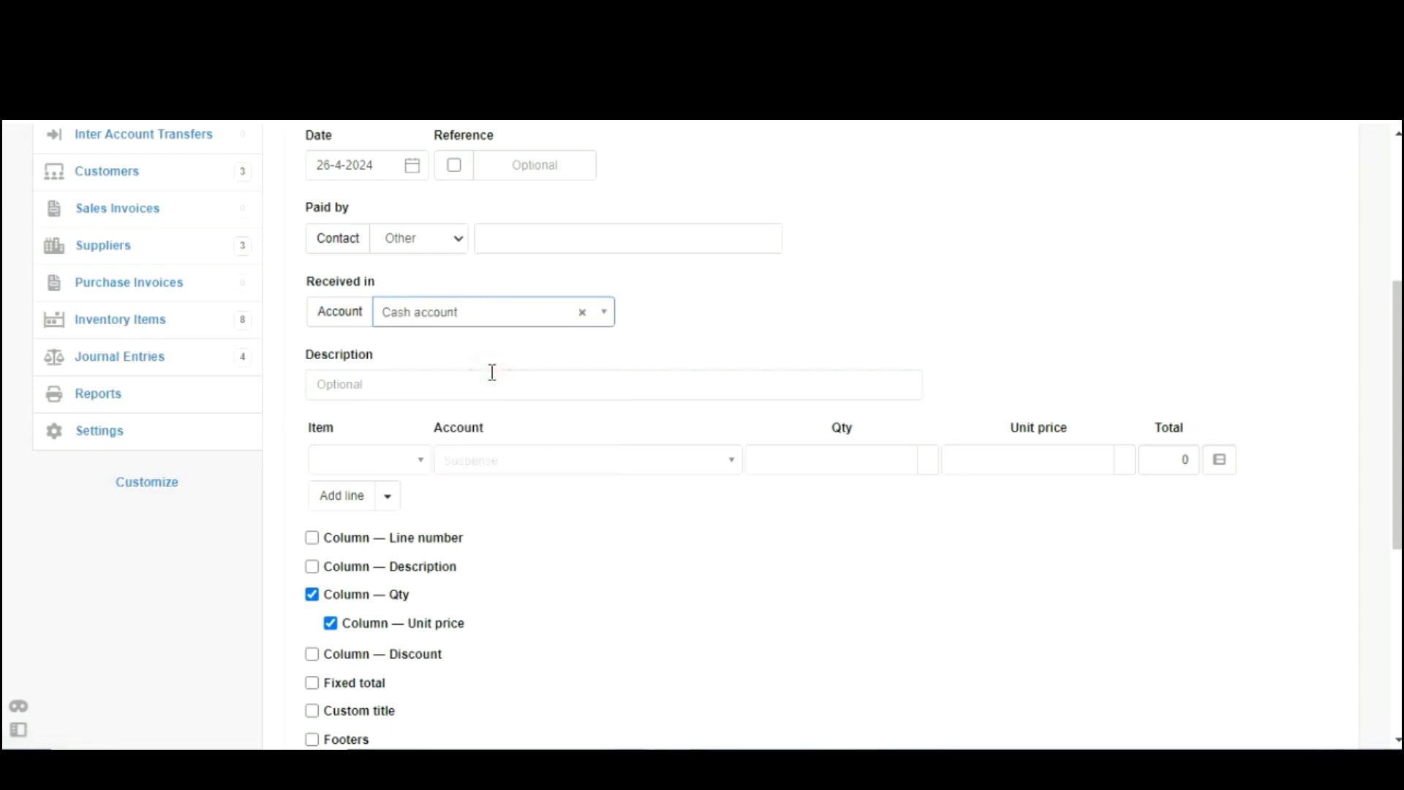
Step: Add the Infinix - Note 10 item to the receipt line with a quantity of 10 and check its unit price
left_click(418, 465)
type("NOTE")
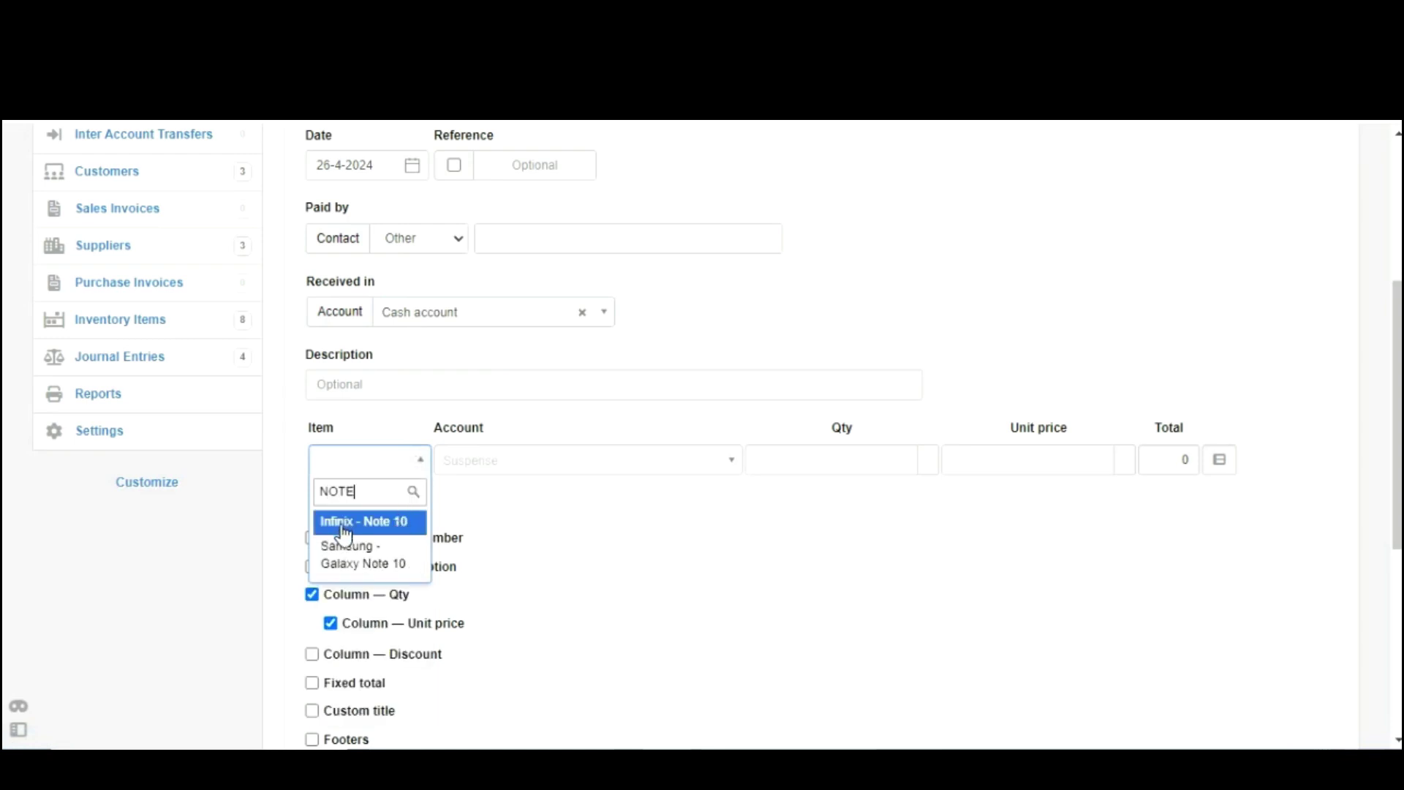
left_click(369, 532)
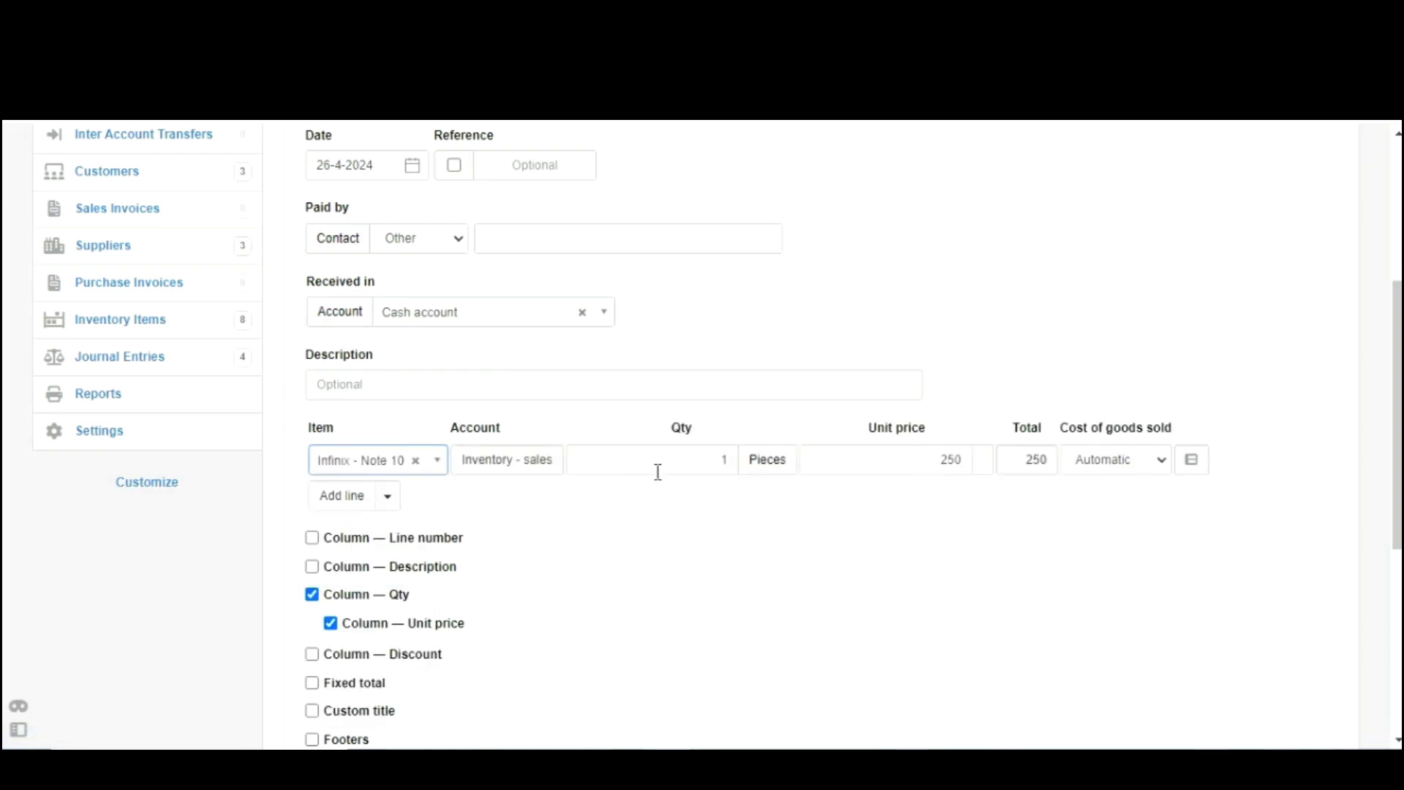
left_click(690, 460)
type("0")
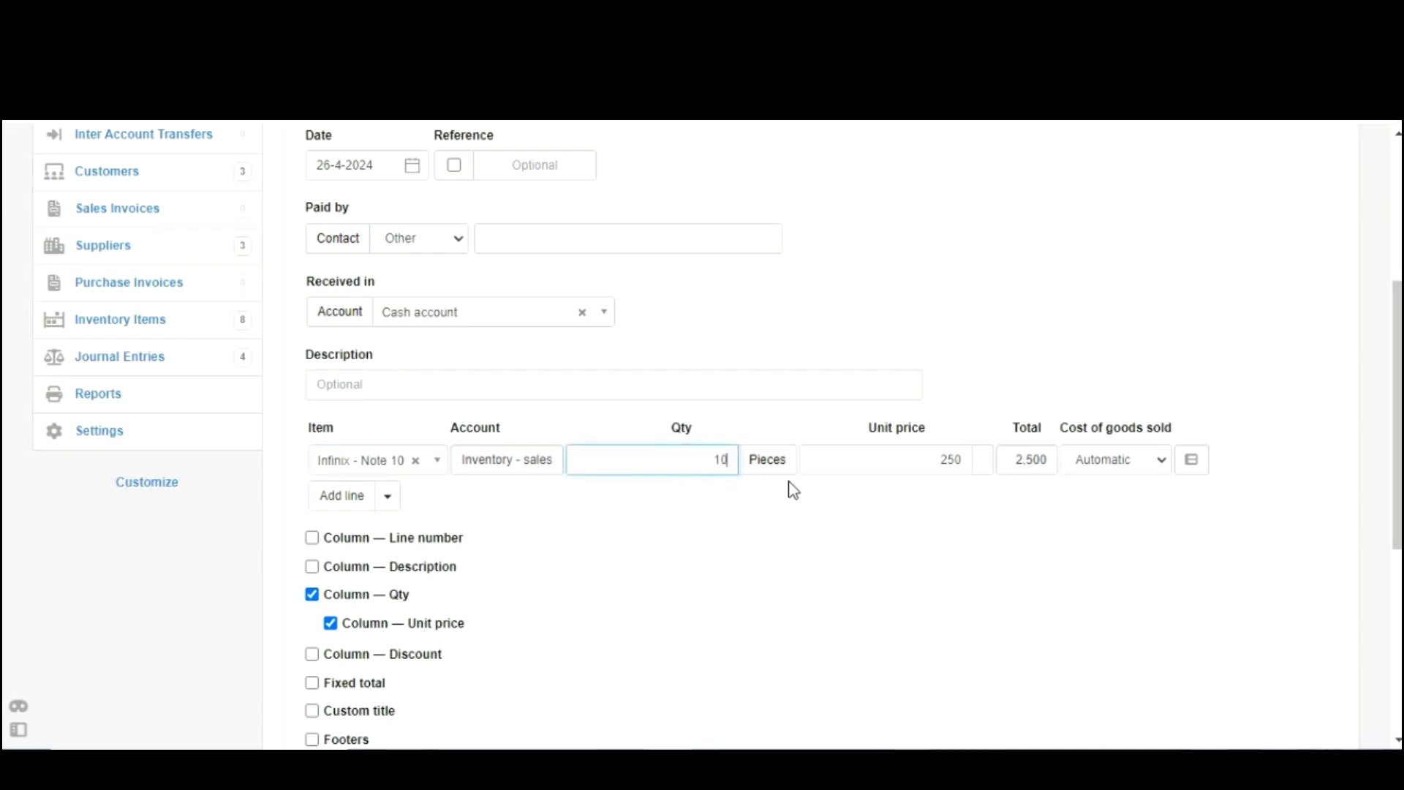
left_click_drag(704, 462, 717, 458)
left_click(858, 457)
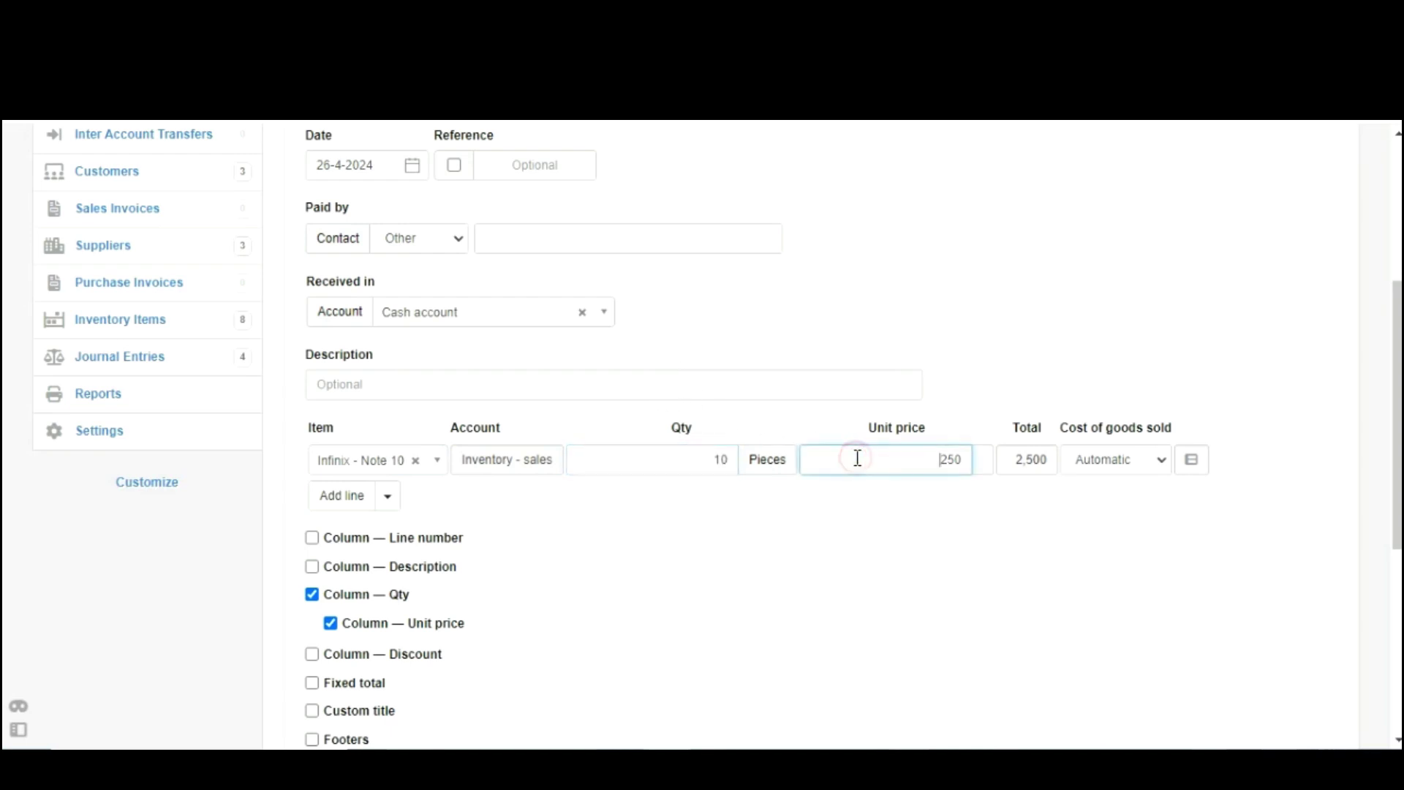
left_click_drag(858, 458, 987, 489)
Step: Describe the Infinix Note 10 receipt as CASH SALES and date it 5-1-2024
left_click(780, 389)
type("CAS")
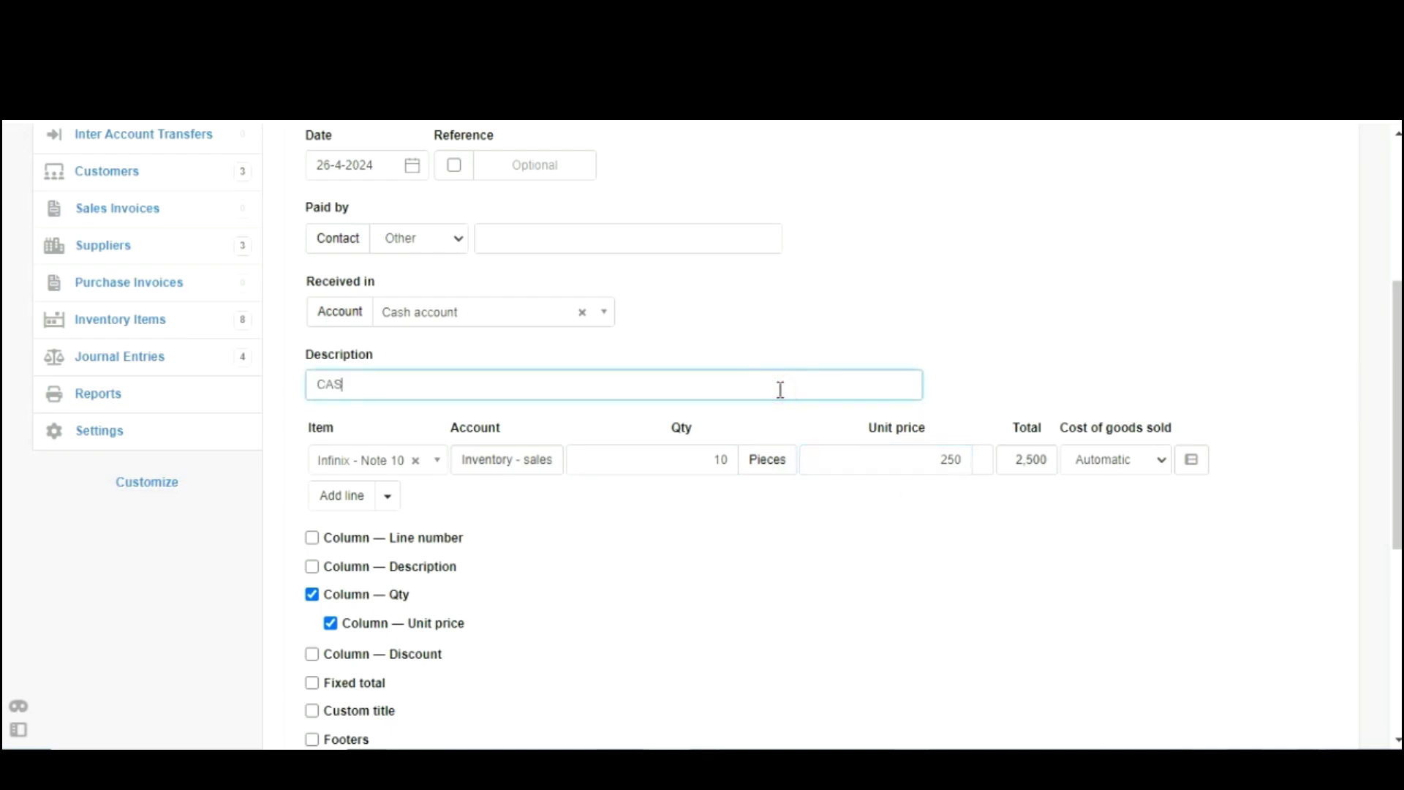
type("H SALES")
left_click(332, 169)
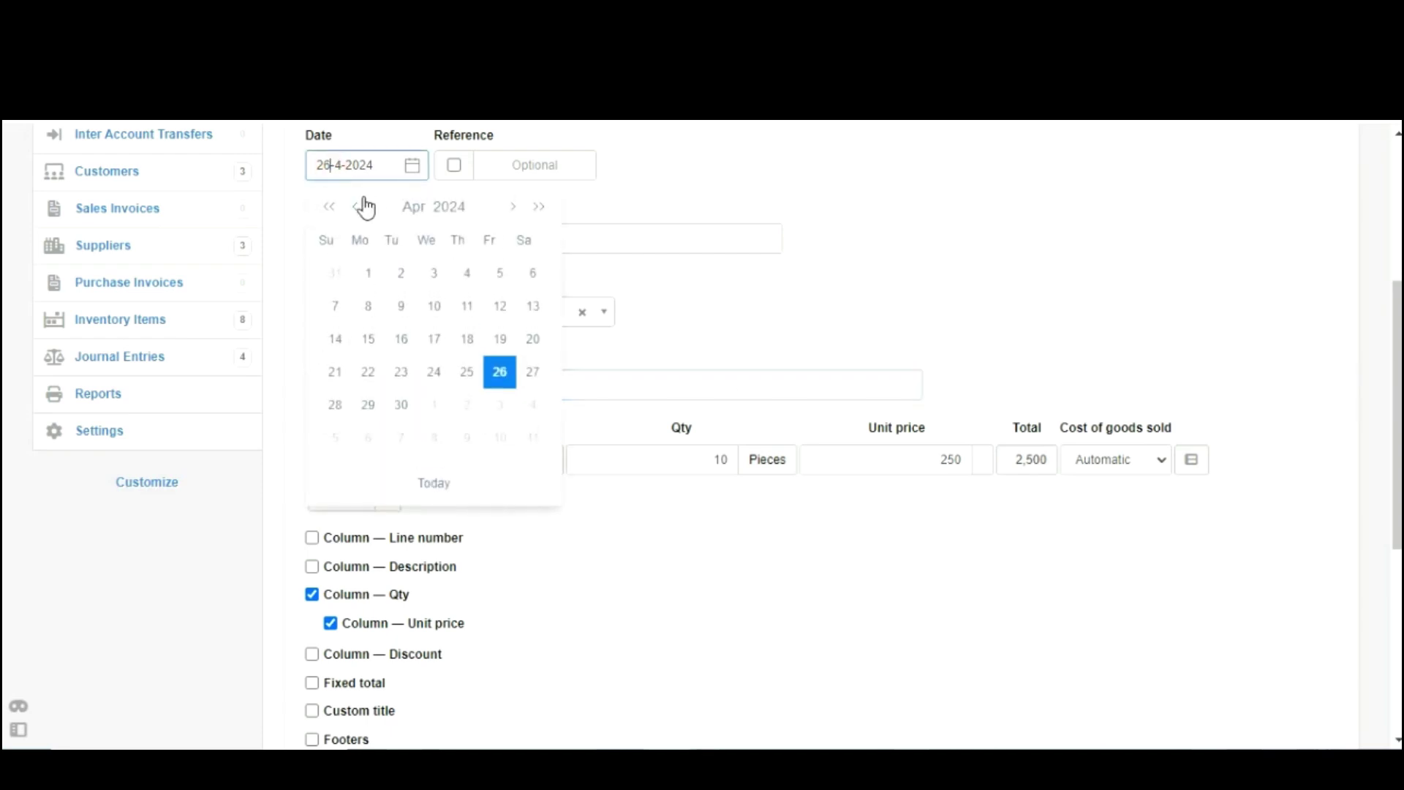
left_click(360, 209)
left_click(359, 209)
left_click(360, 208)
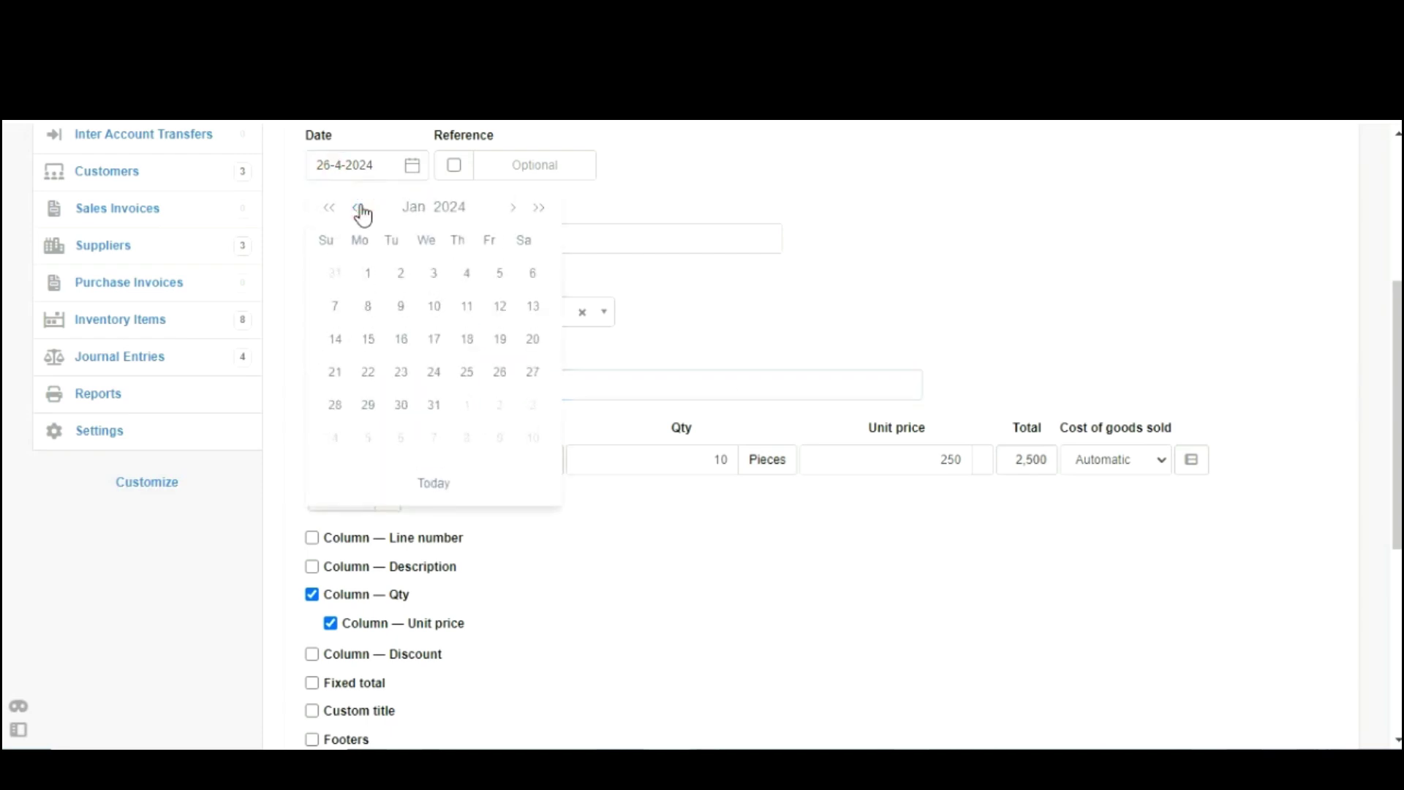
left_click(497, 273)
left_click_drag(394, 165, 303, 165)
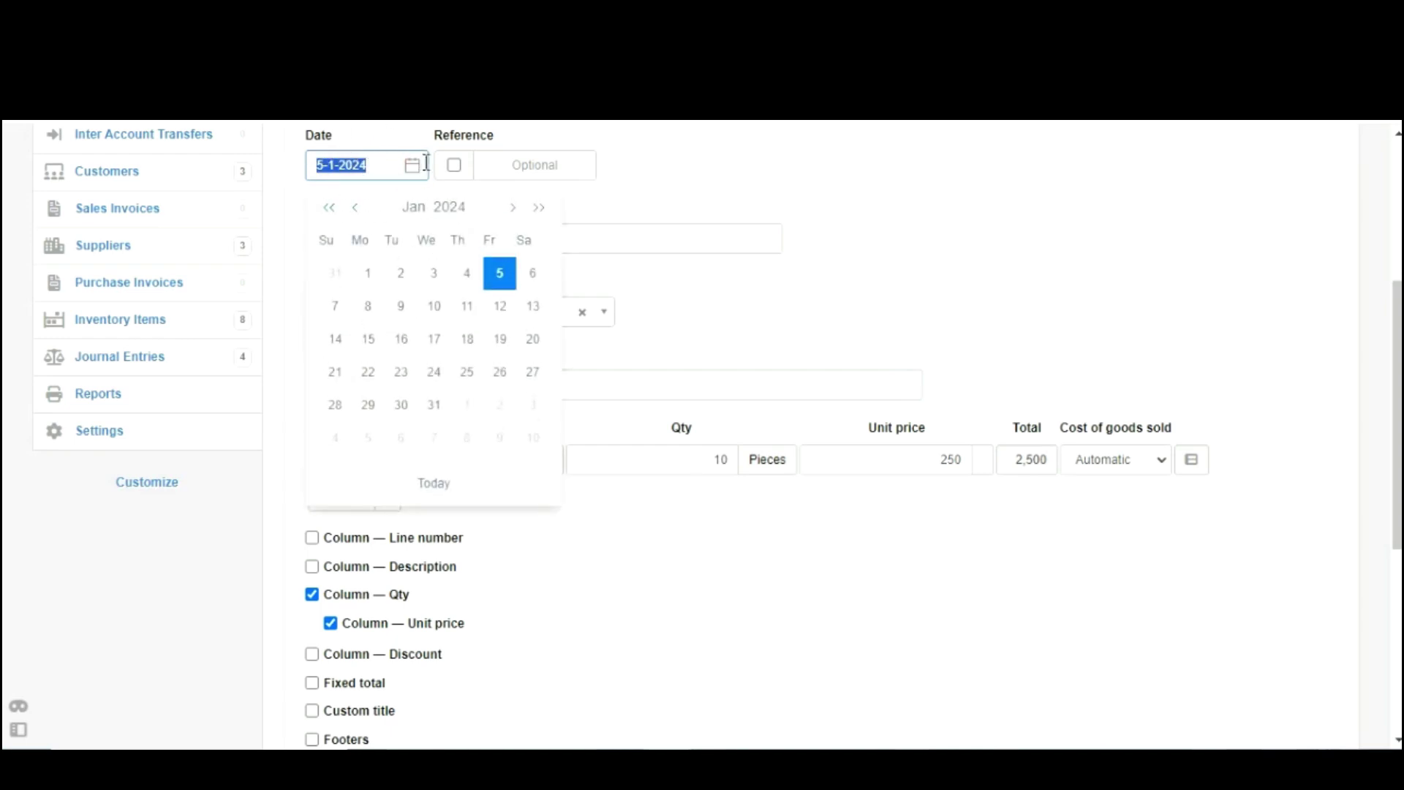
Step: Turn on automatic reference numbering for the Infinix Note 10 receipt and create it
left_click_drag(436, 143, 497, 143)
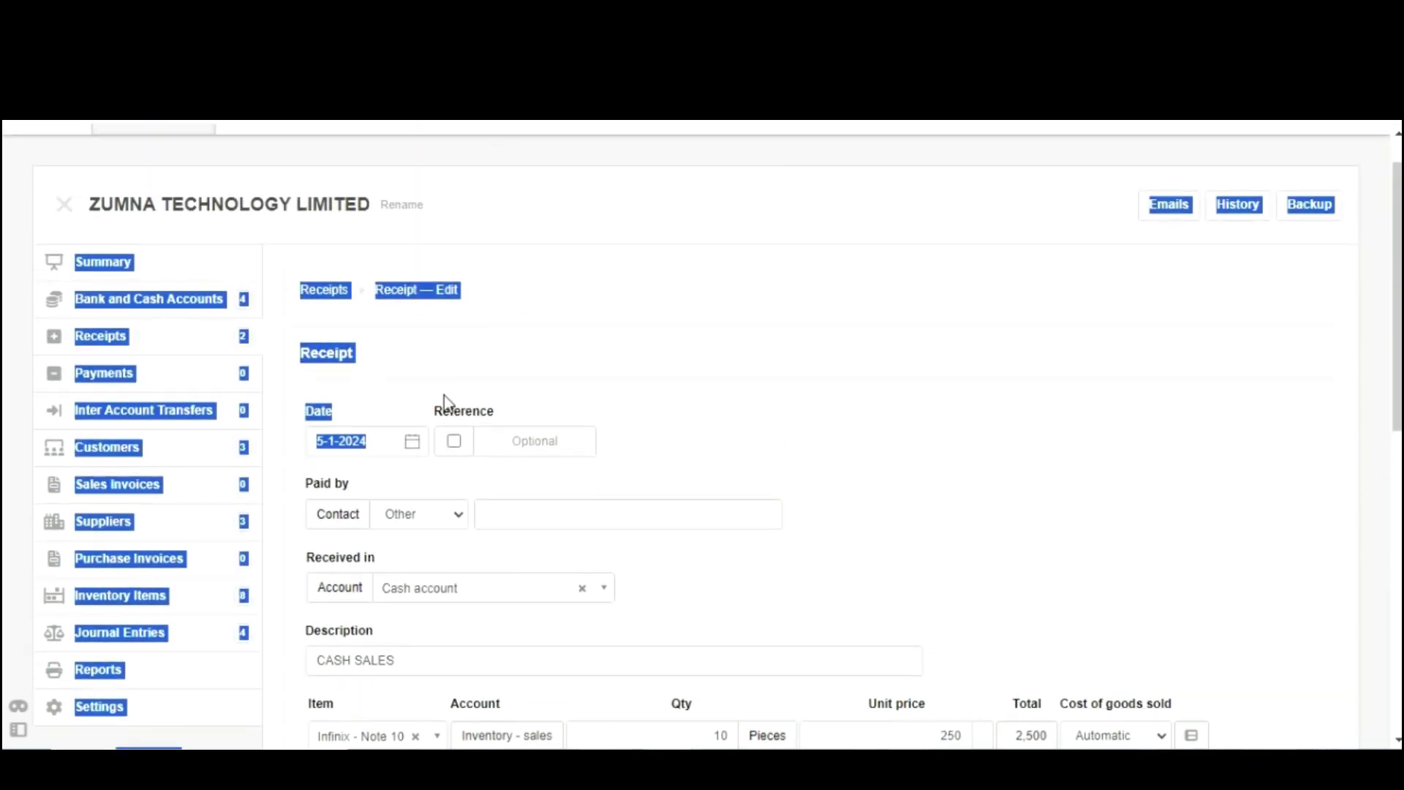
left_click_drag(444, 403, 458, 439)
left_click(454, 441)
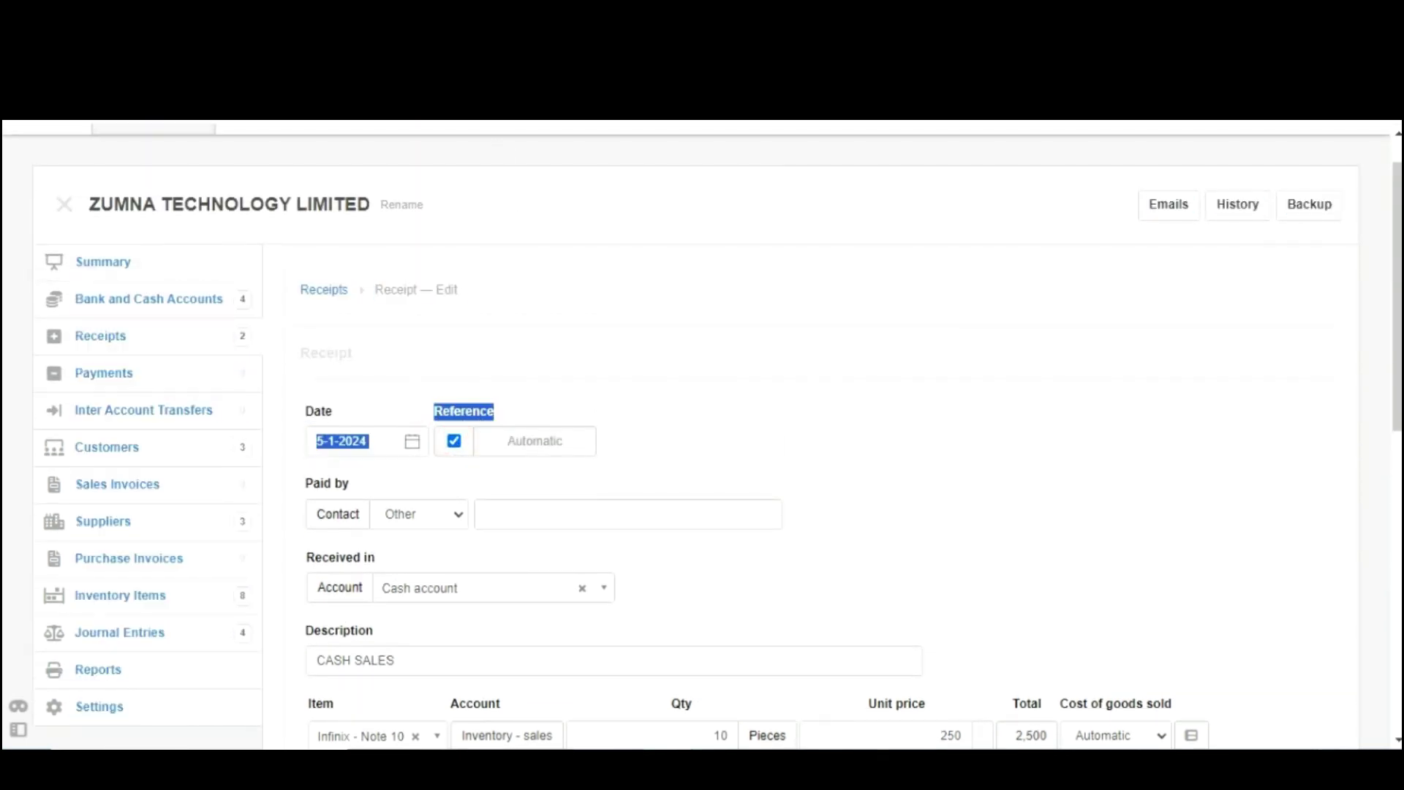
scroll(454, 441, "down", 3)
left_click(1170, 341)
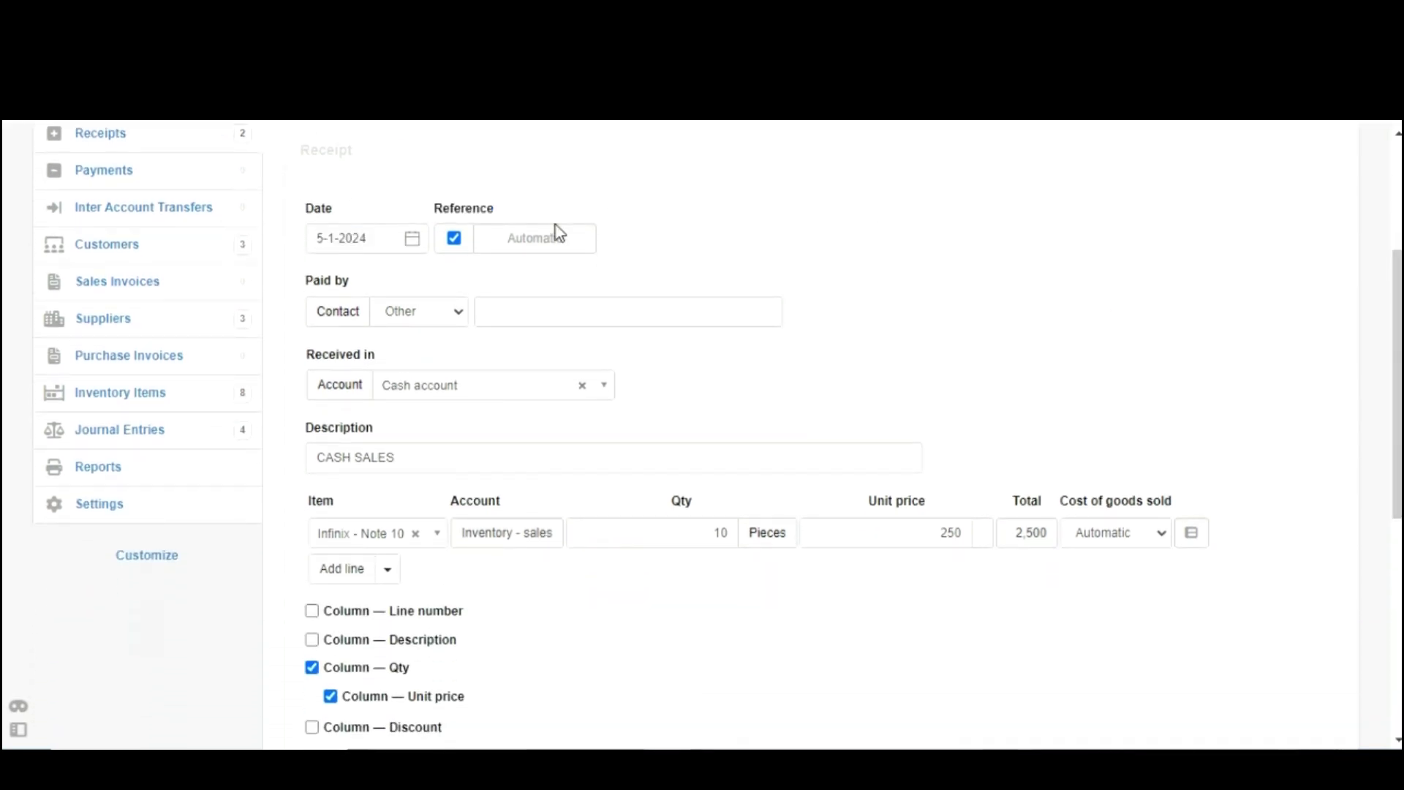
left_click_drag(1398, 313, 1399, 490)
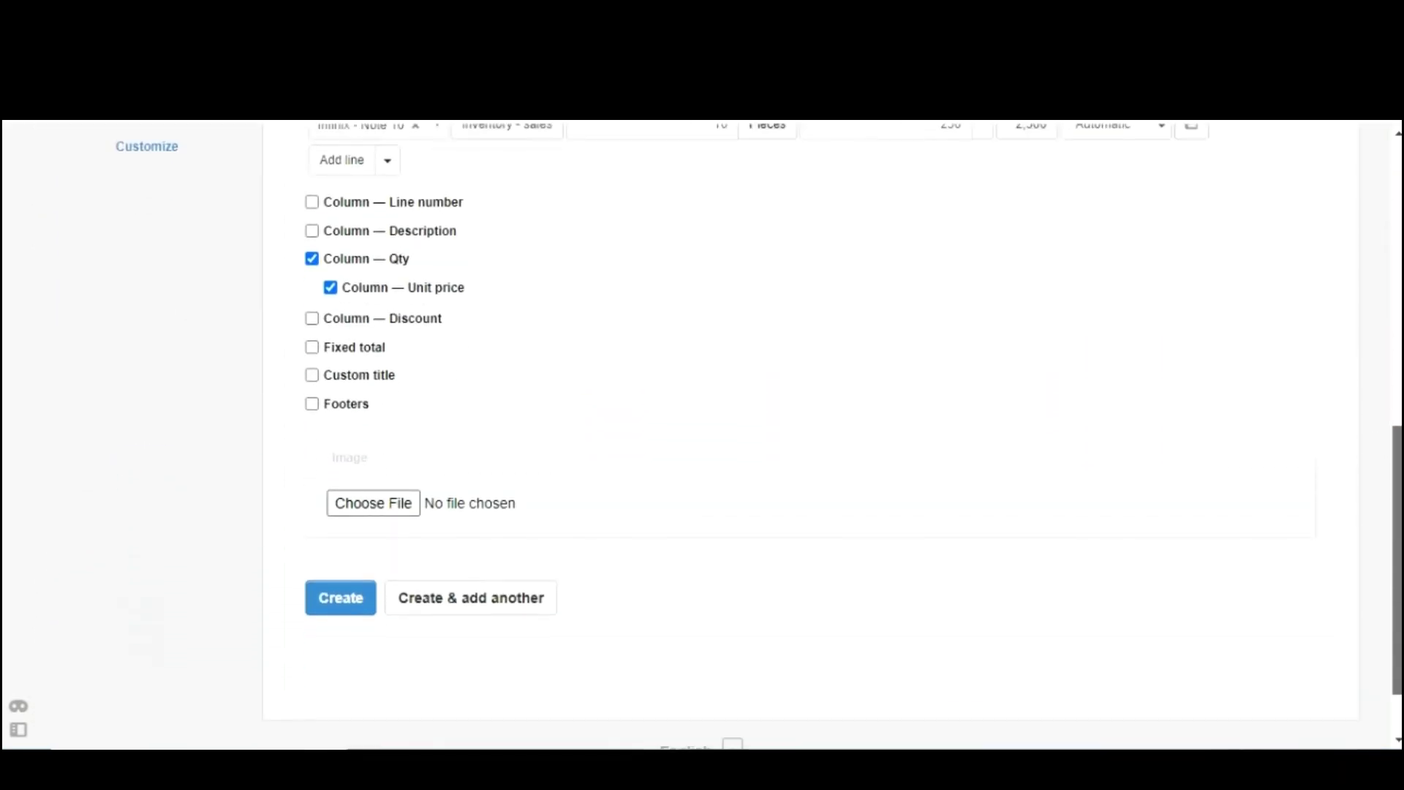
left_click(343, 604)
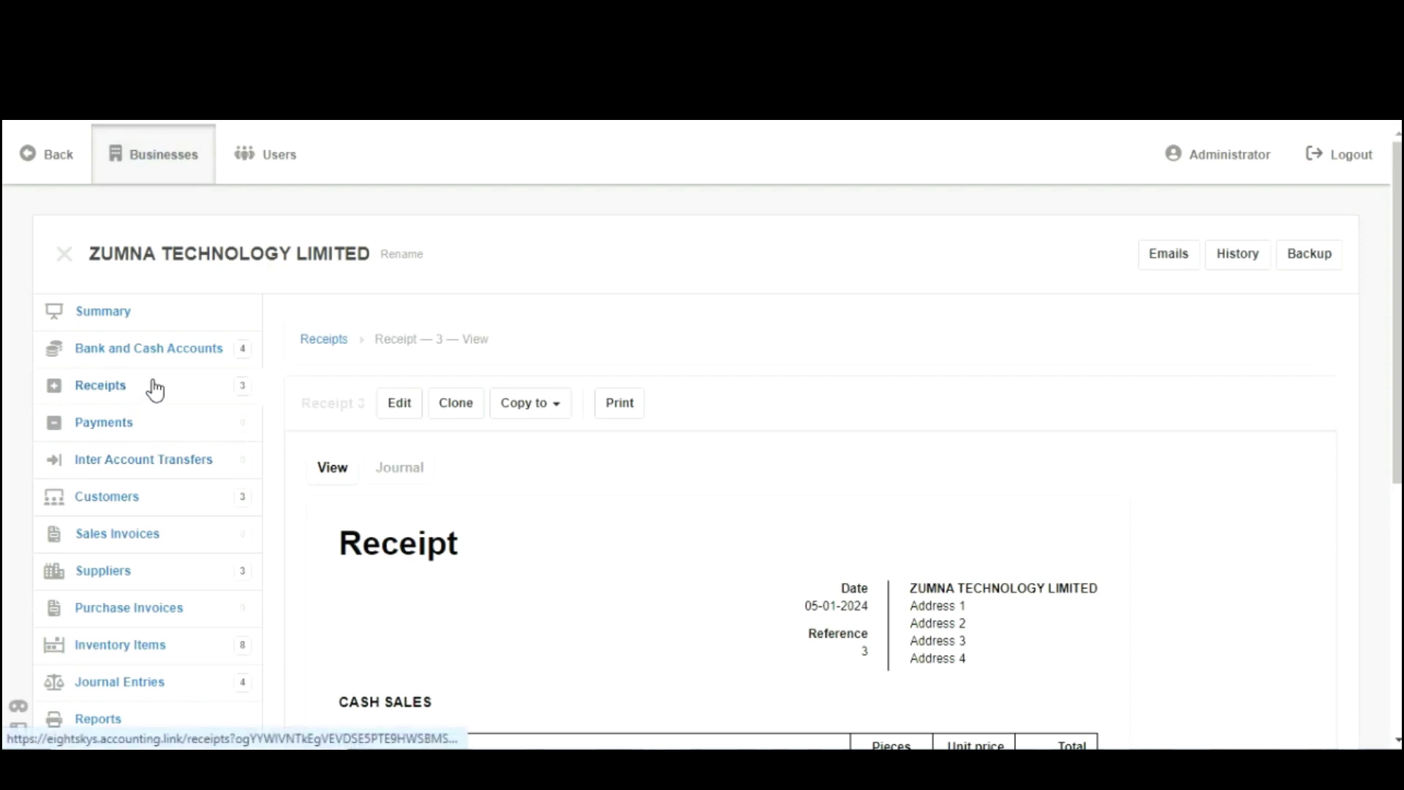
Step: Start a new receipt for the next cash sale and set it as received in the Cash account
left_click(154, 386)
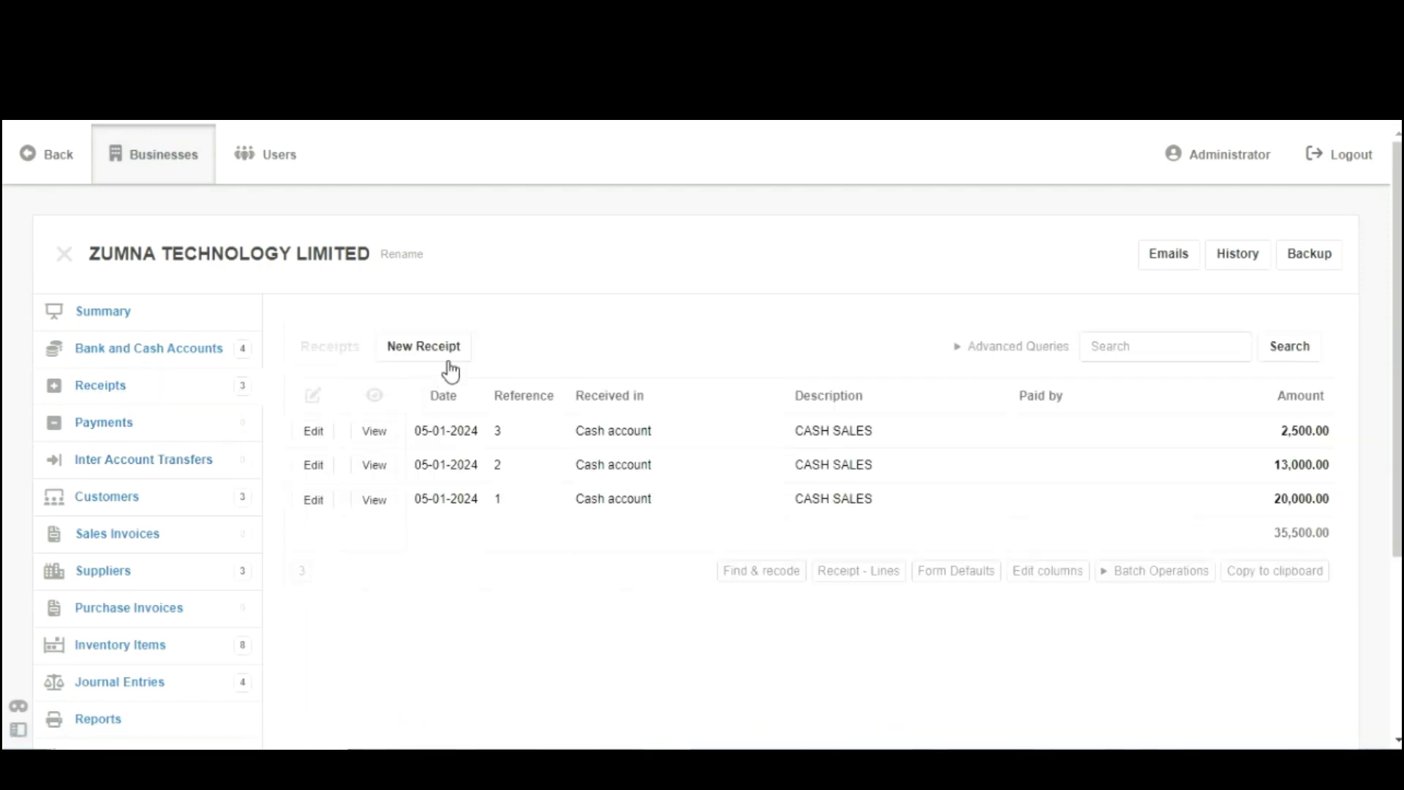
left_click(449, 354)
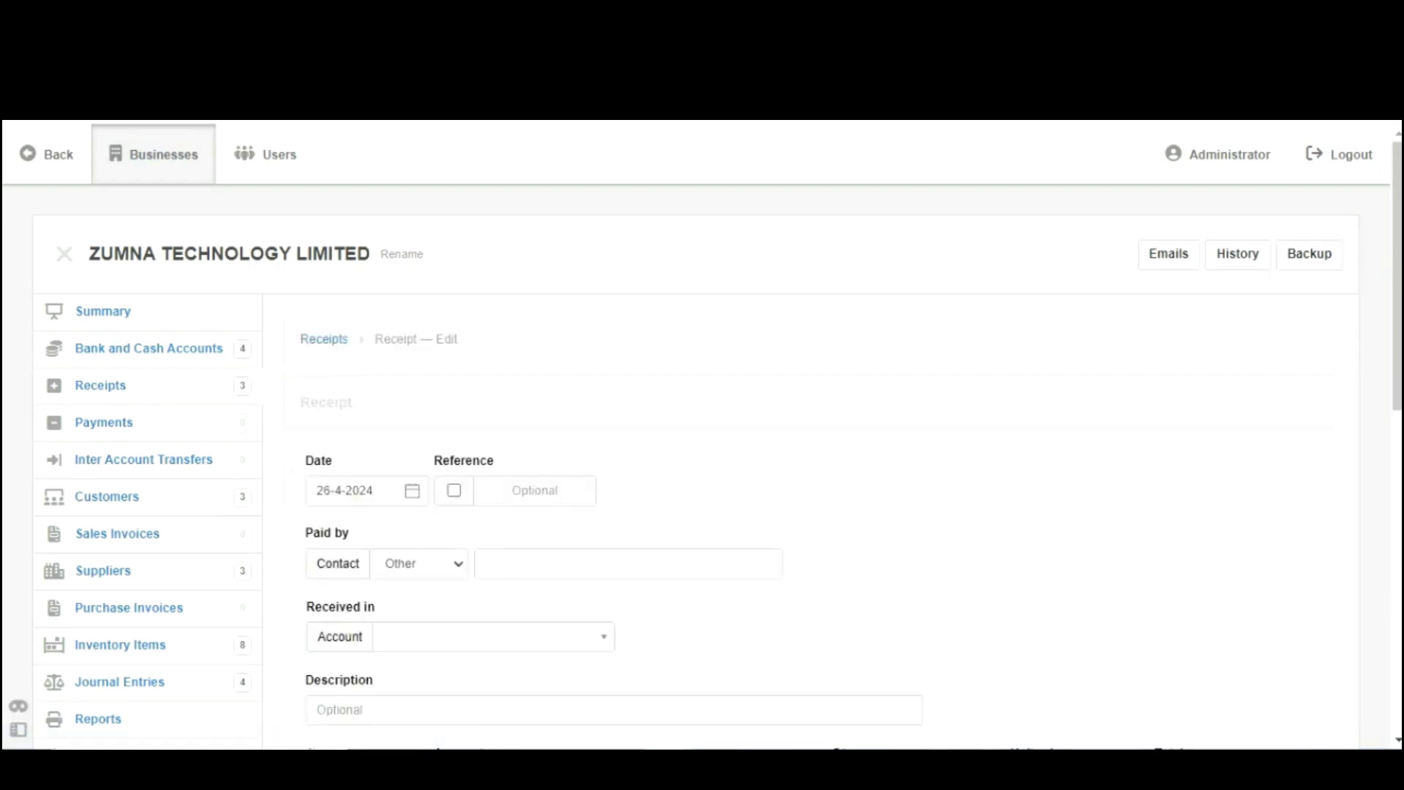
scroll(1397, 271, "down", 4)
left_click_drag(307, 264, 375, 293)
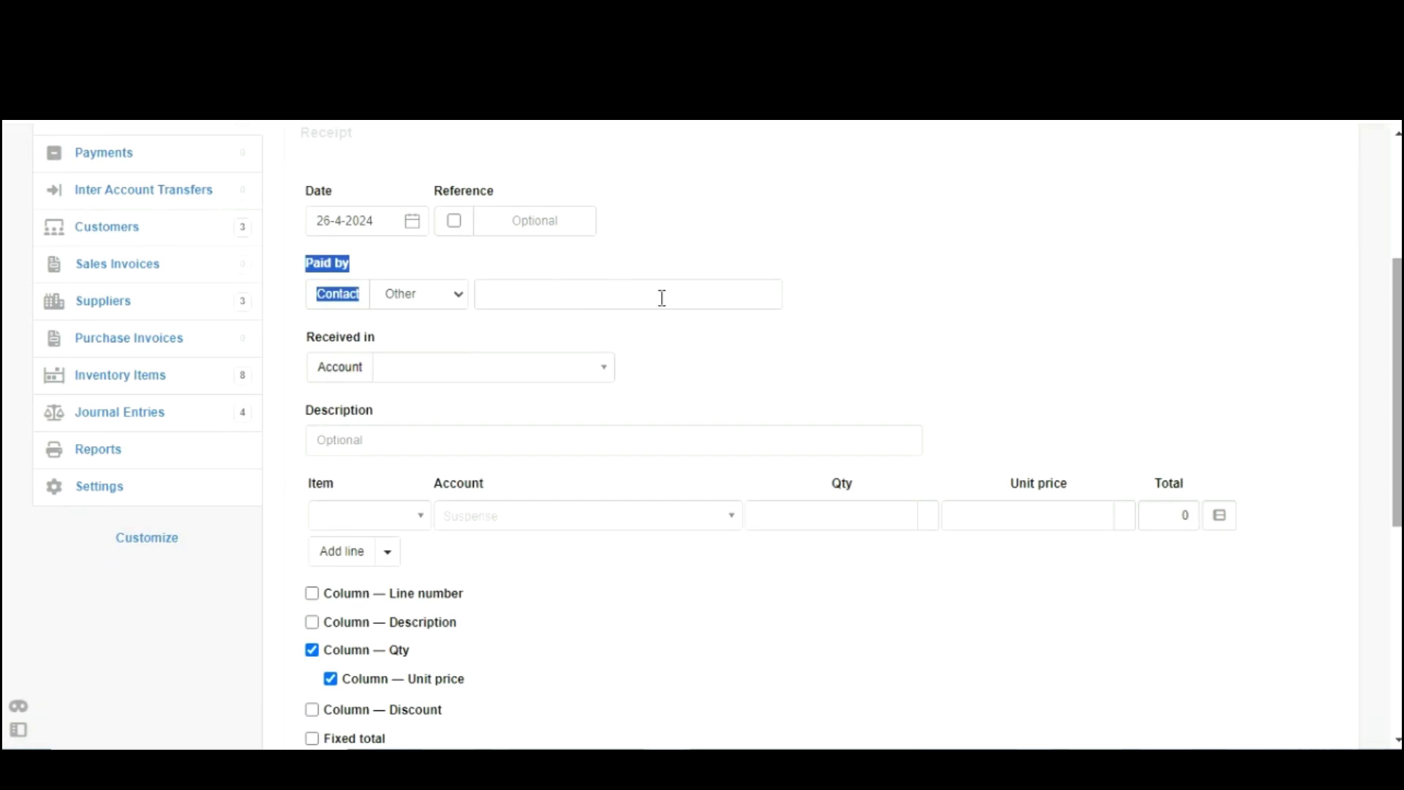
left_click(305, 339)
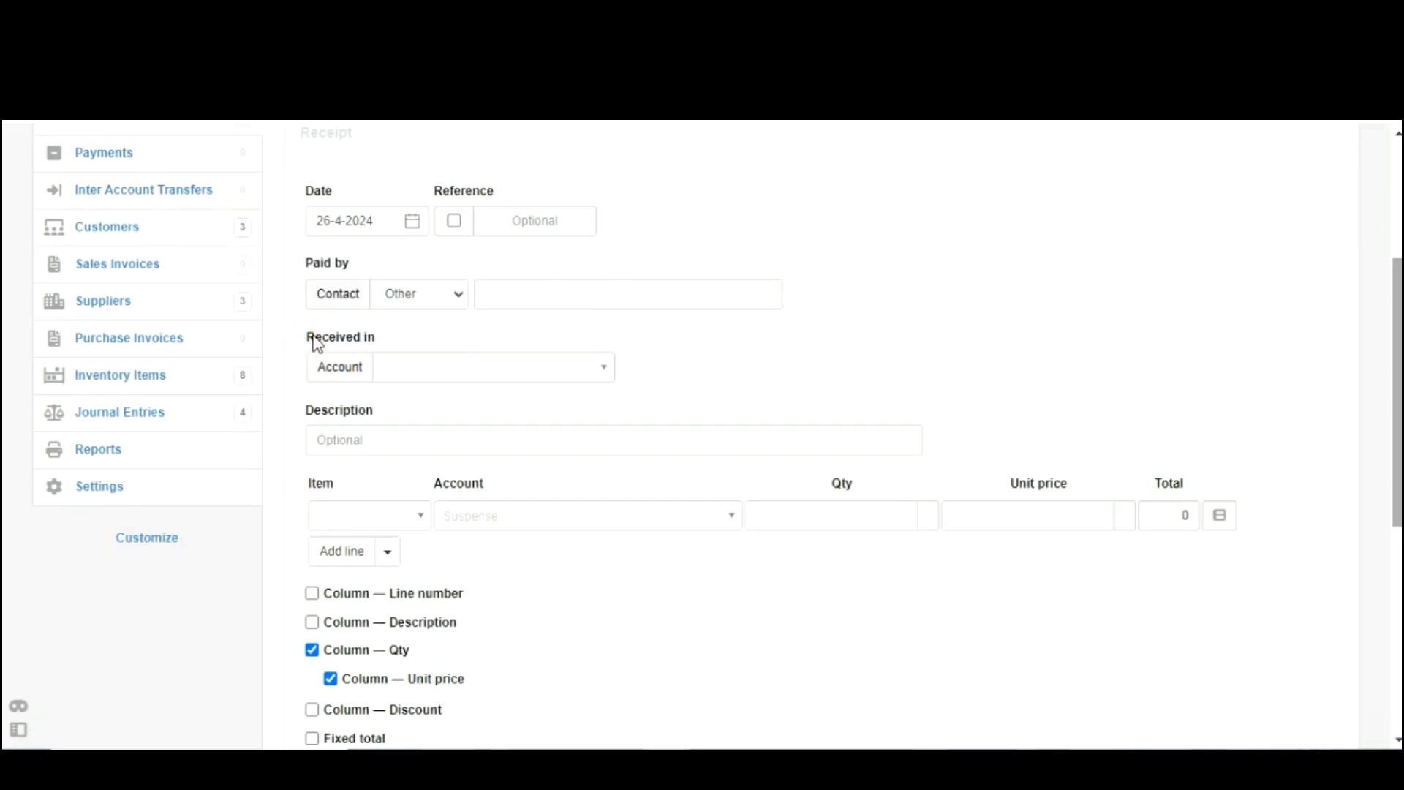
left_click_drag(315, 345, 395, 358)
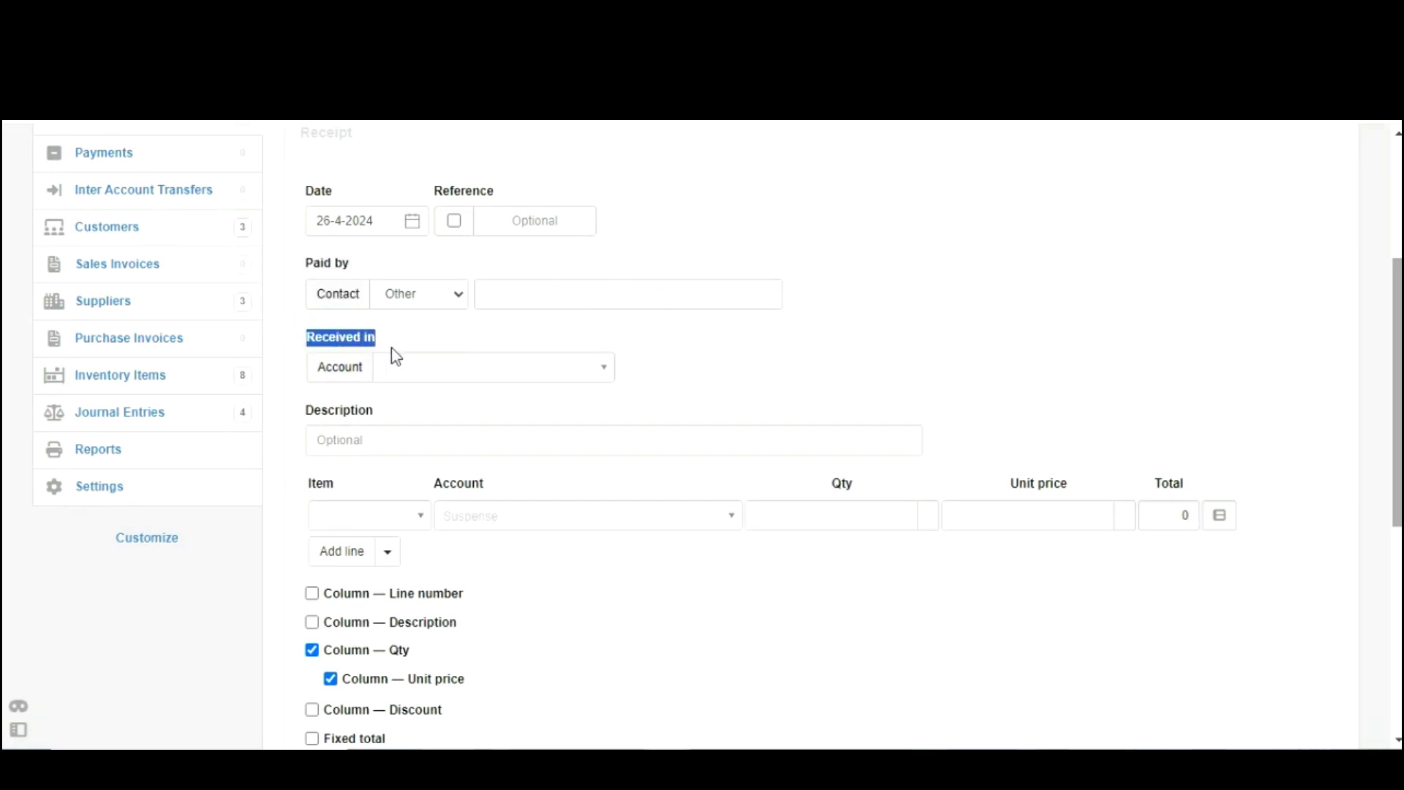
left_click(472, 369)
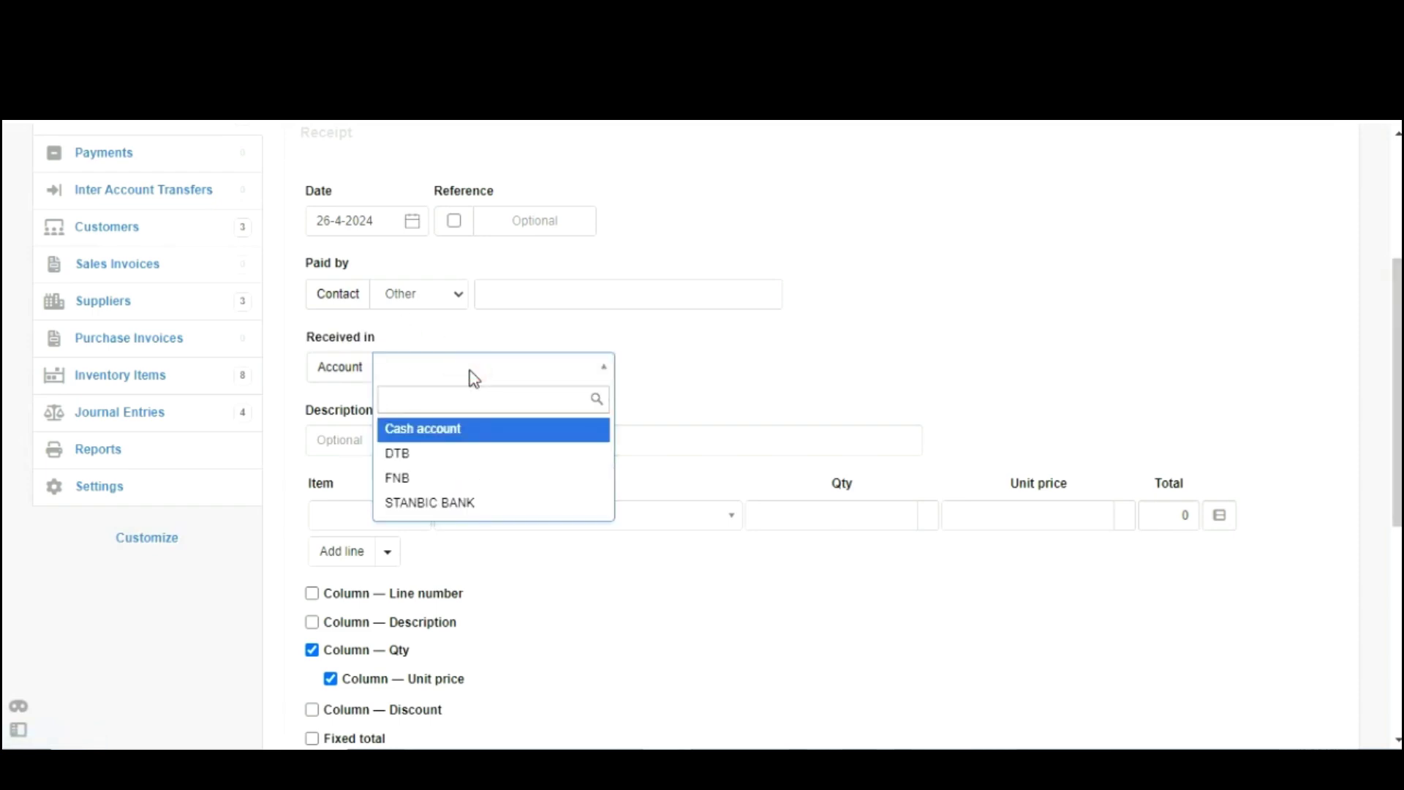
left_click(511, 433)
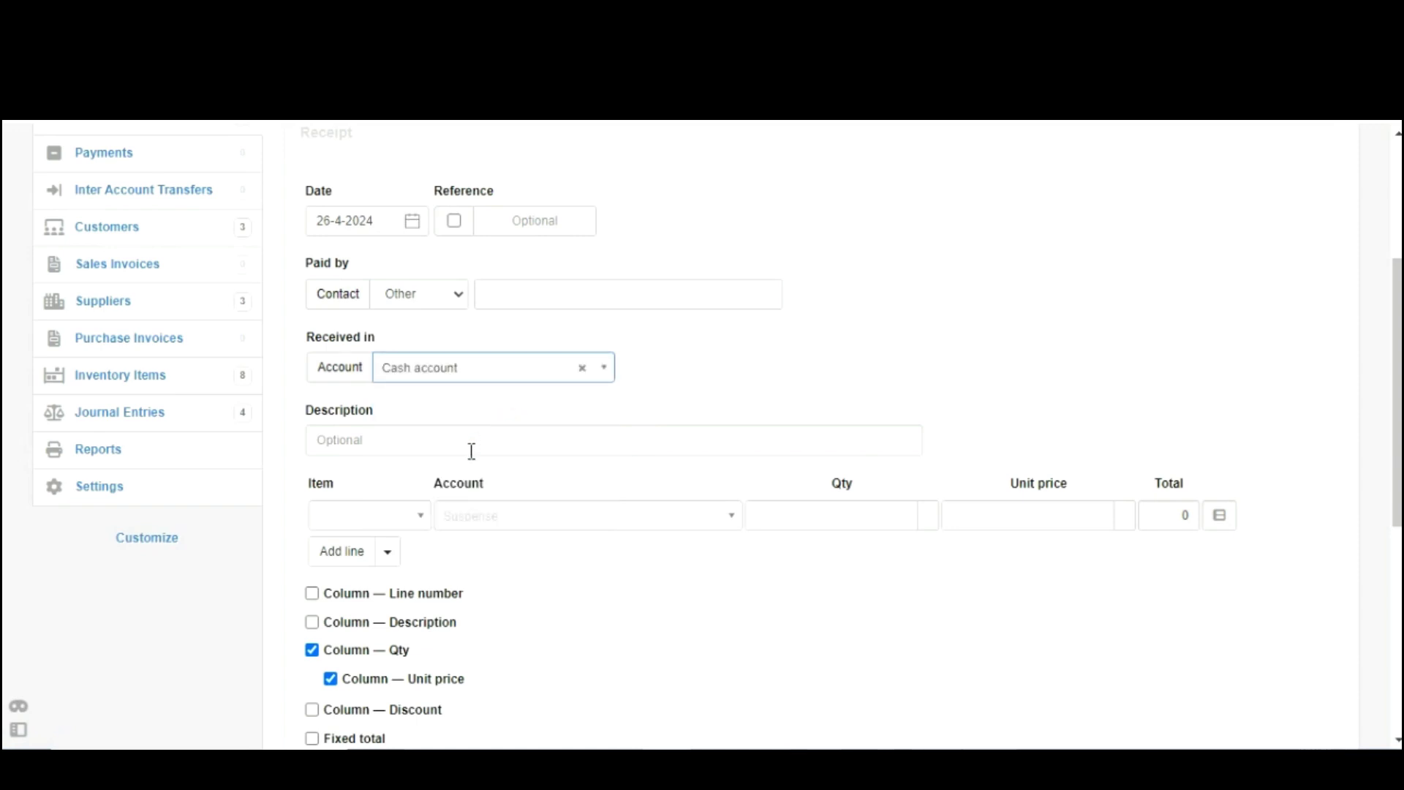
Step: Add the Tecno - Spark 7 item to the receipt line with a quantity of 30 and check its unit price
left_click(409, 515)
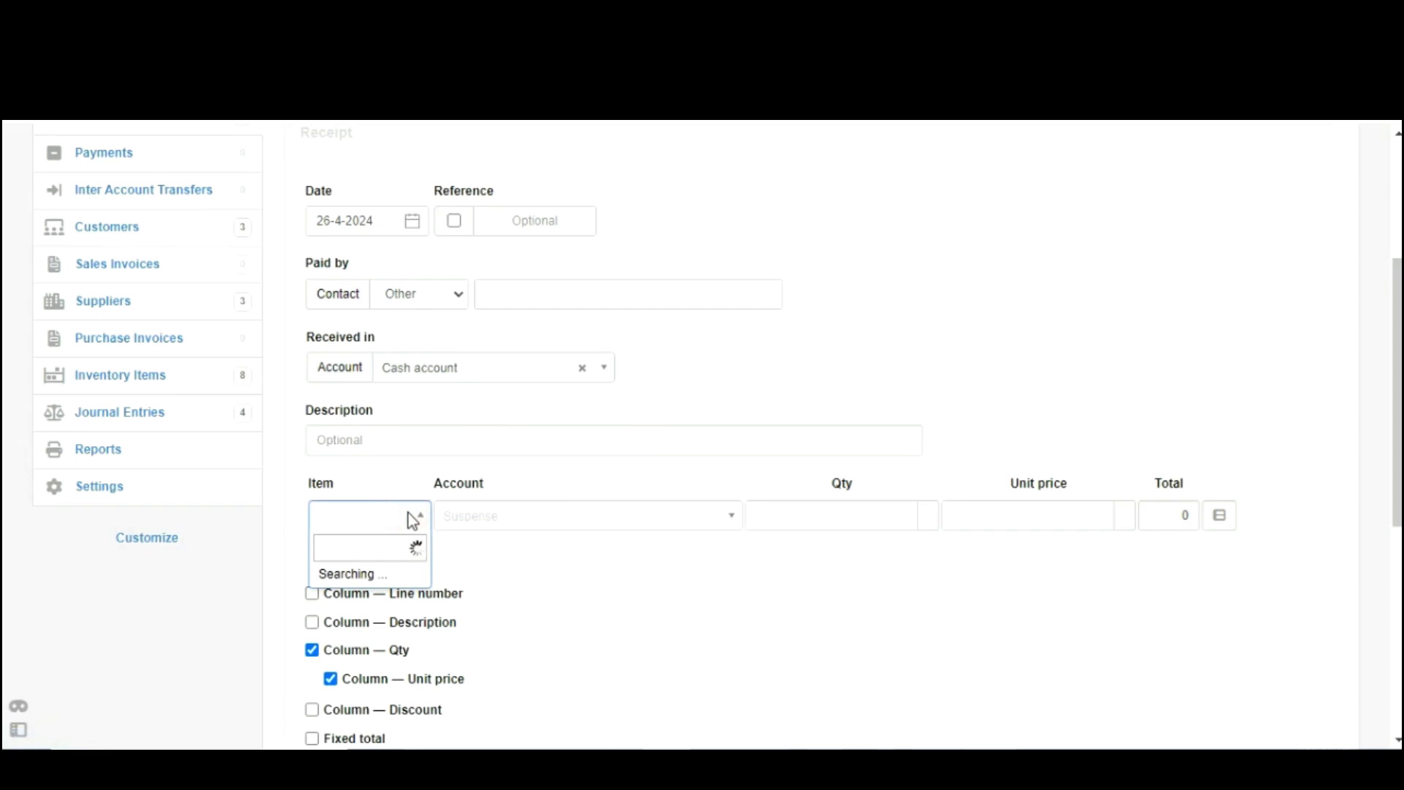
type("TEC")
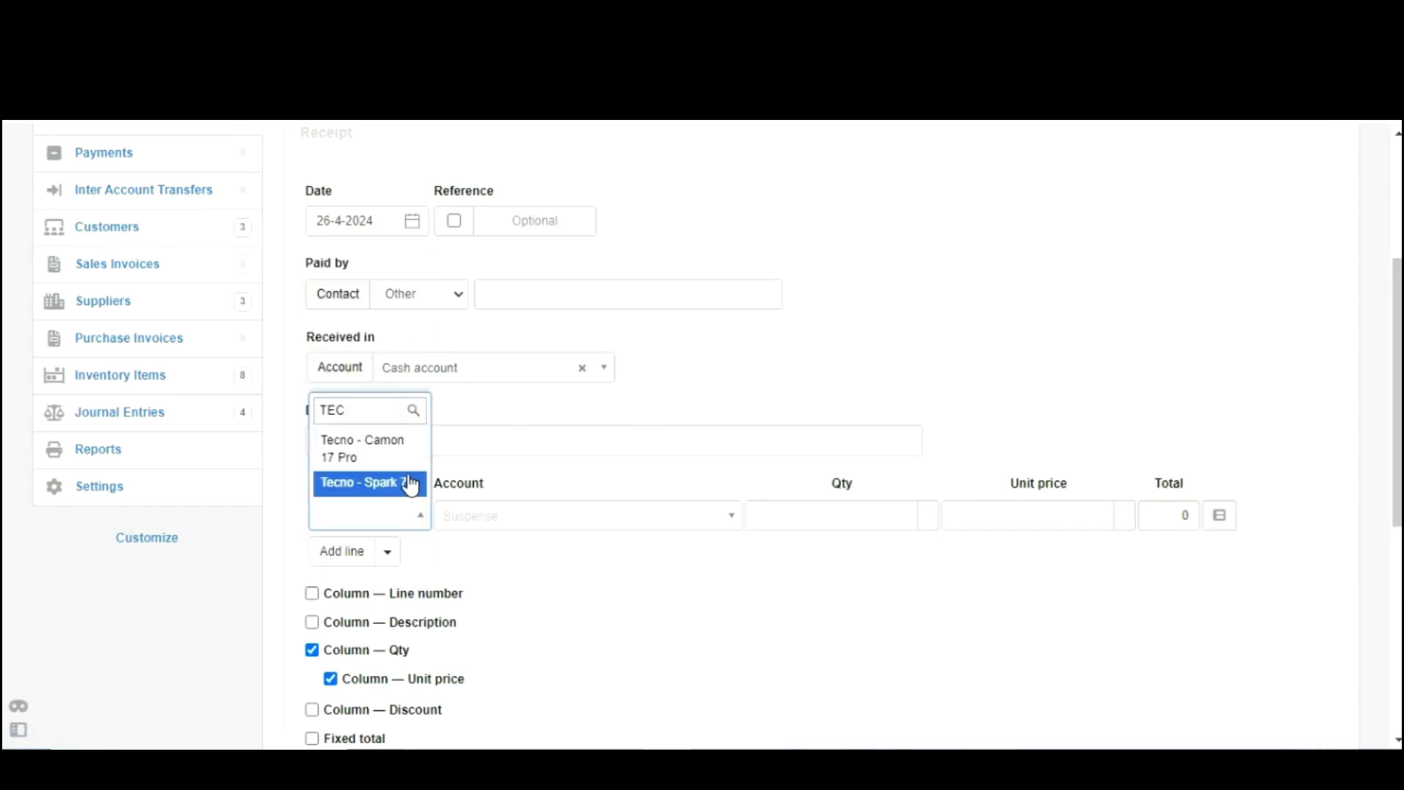
left_click(395, 485)
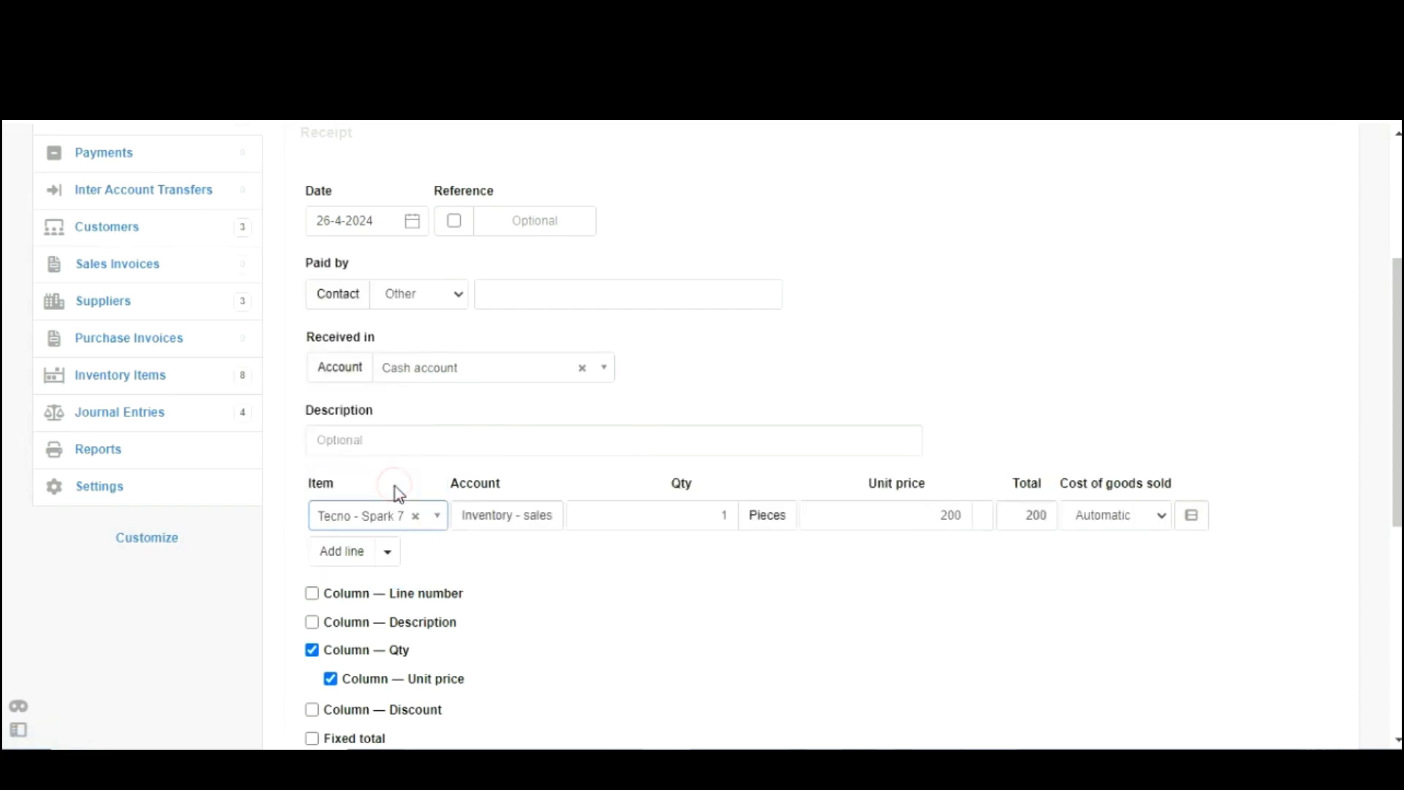
left_click(726, 517)
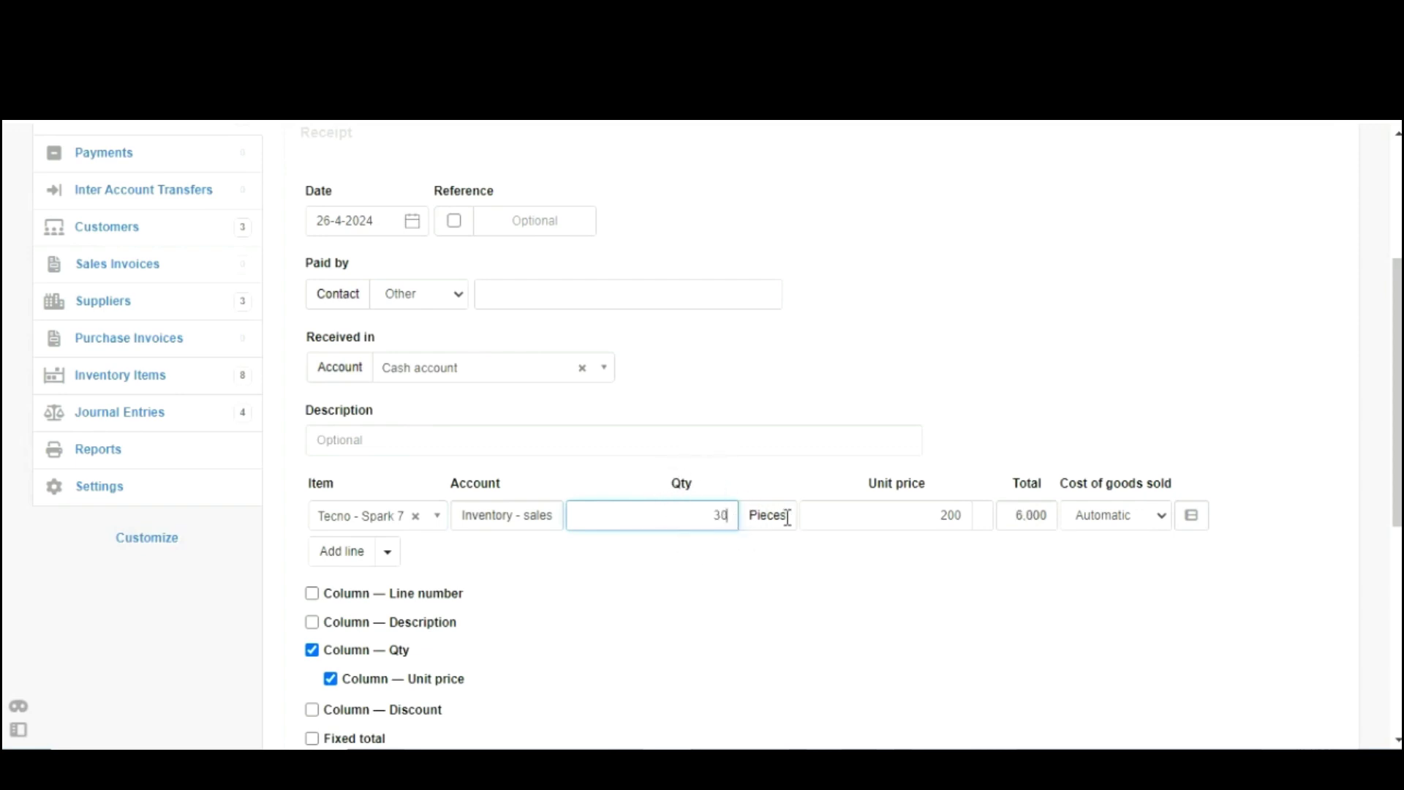
left_click(843, 518)
left_click_drag(843, 517, 965, 539)
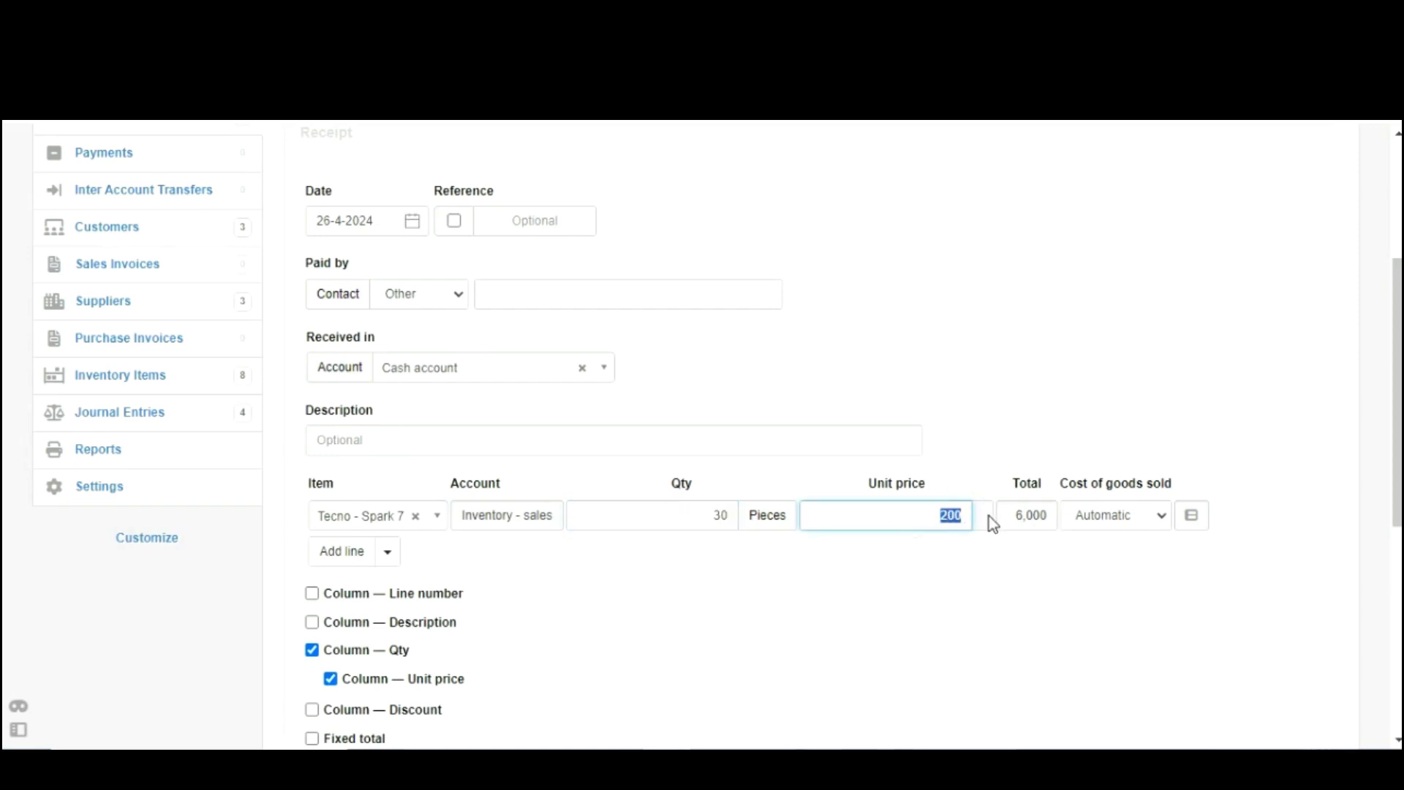
Step: Describe the Tecno Spark 7 receipt as CASH SALES and date it 5-1-2024
left_click(864, 443)
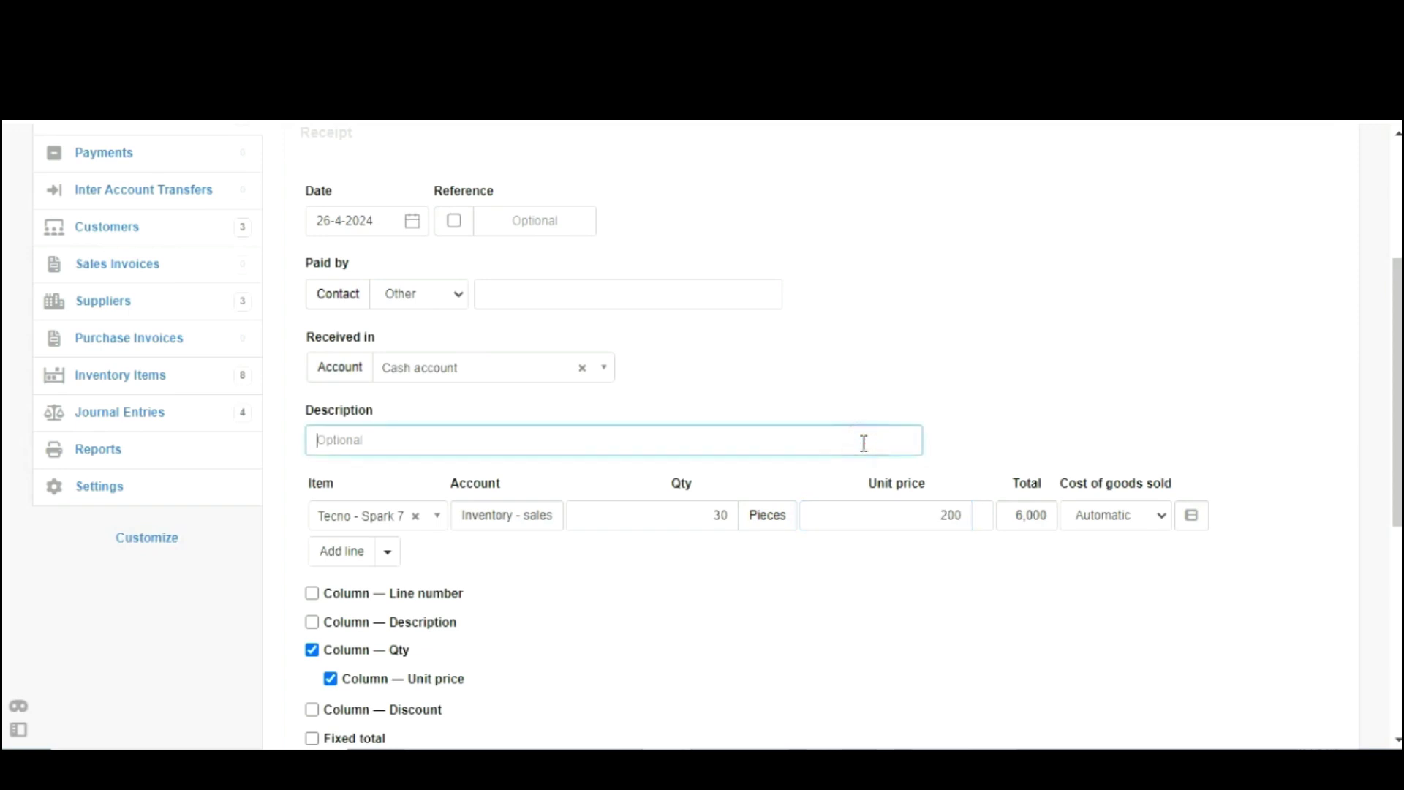
type("CH")
type("SH SALES")
left_click(395, 219)
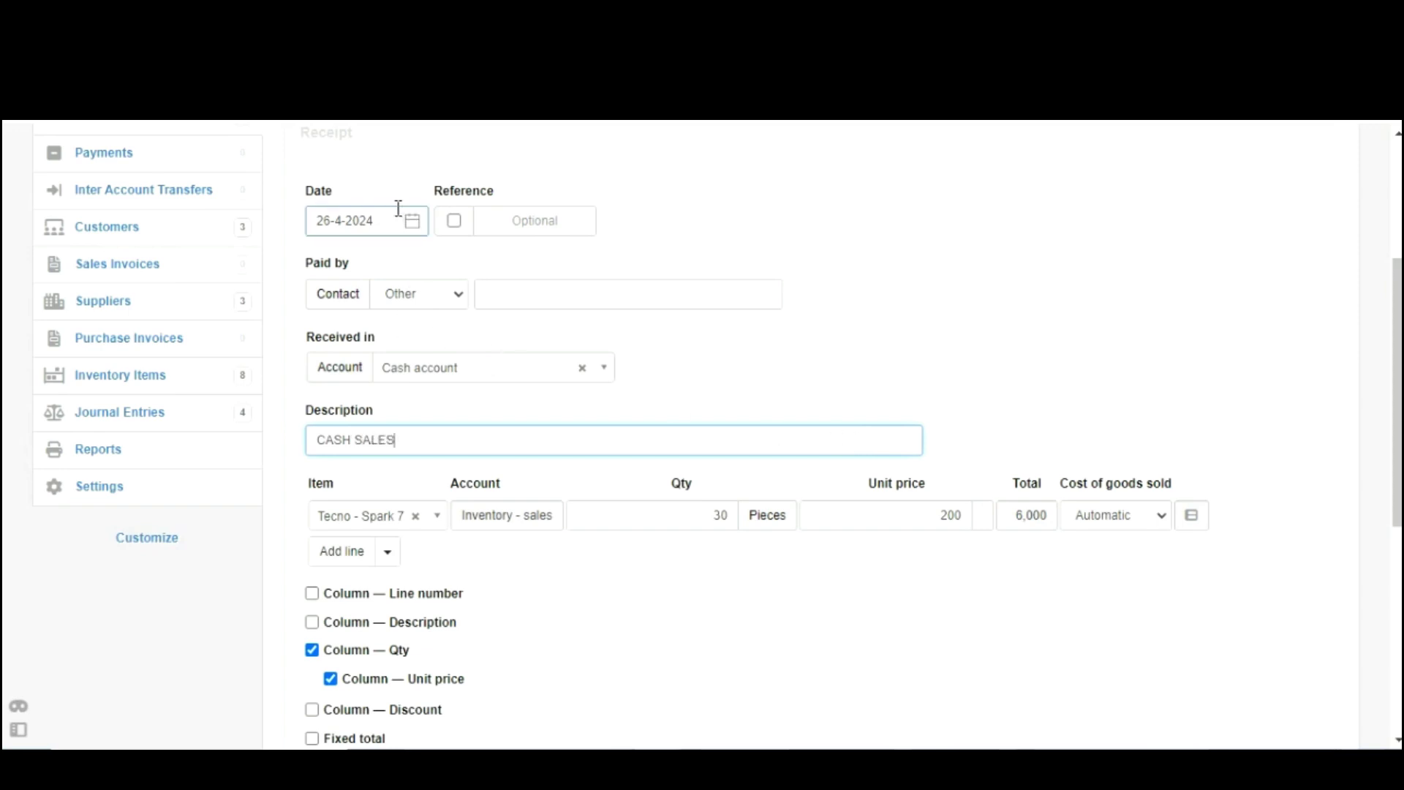
left_click(356, 264)
left_click(356, 264)
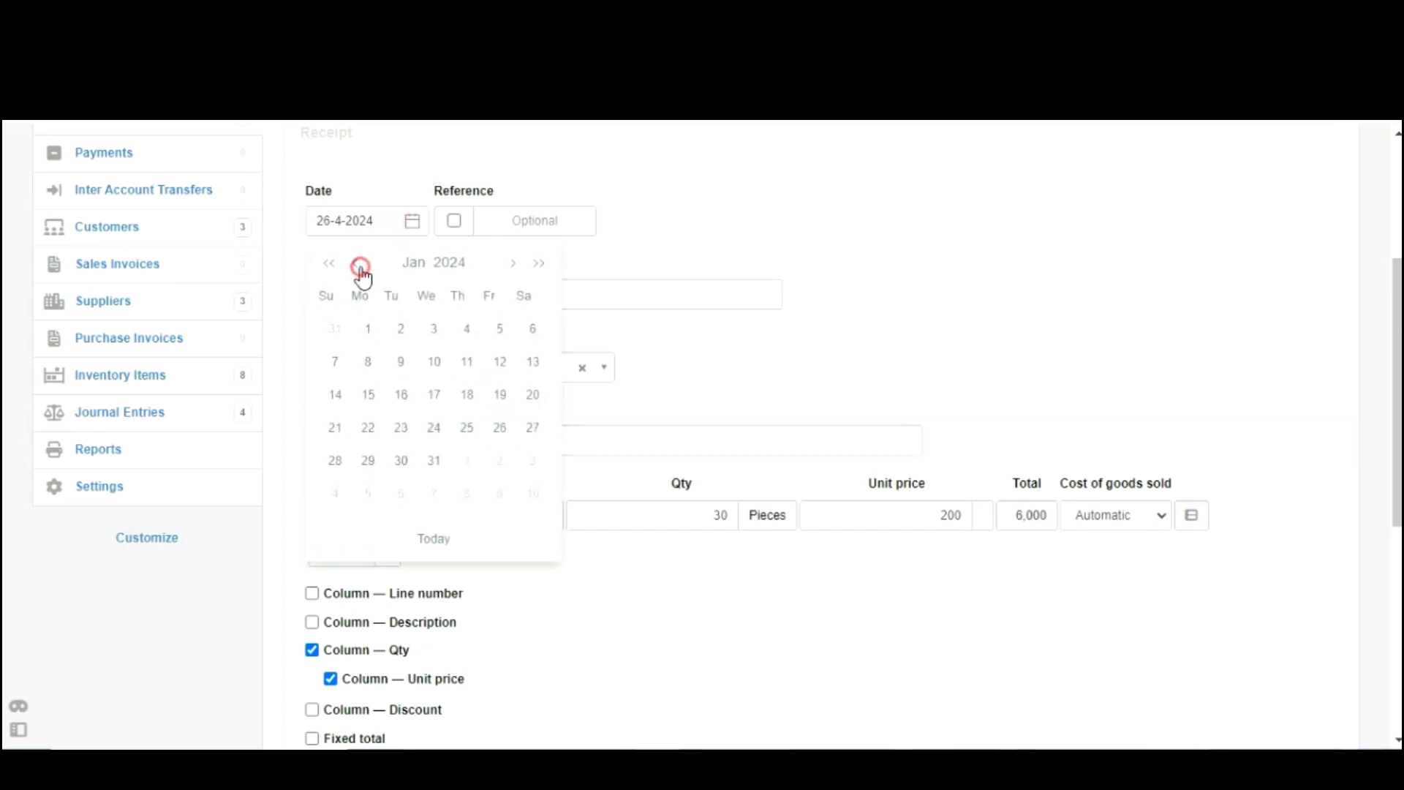
left_click(356, 265)
left_click(505, 329)
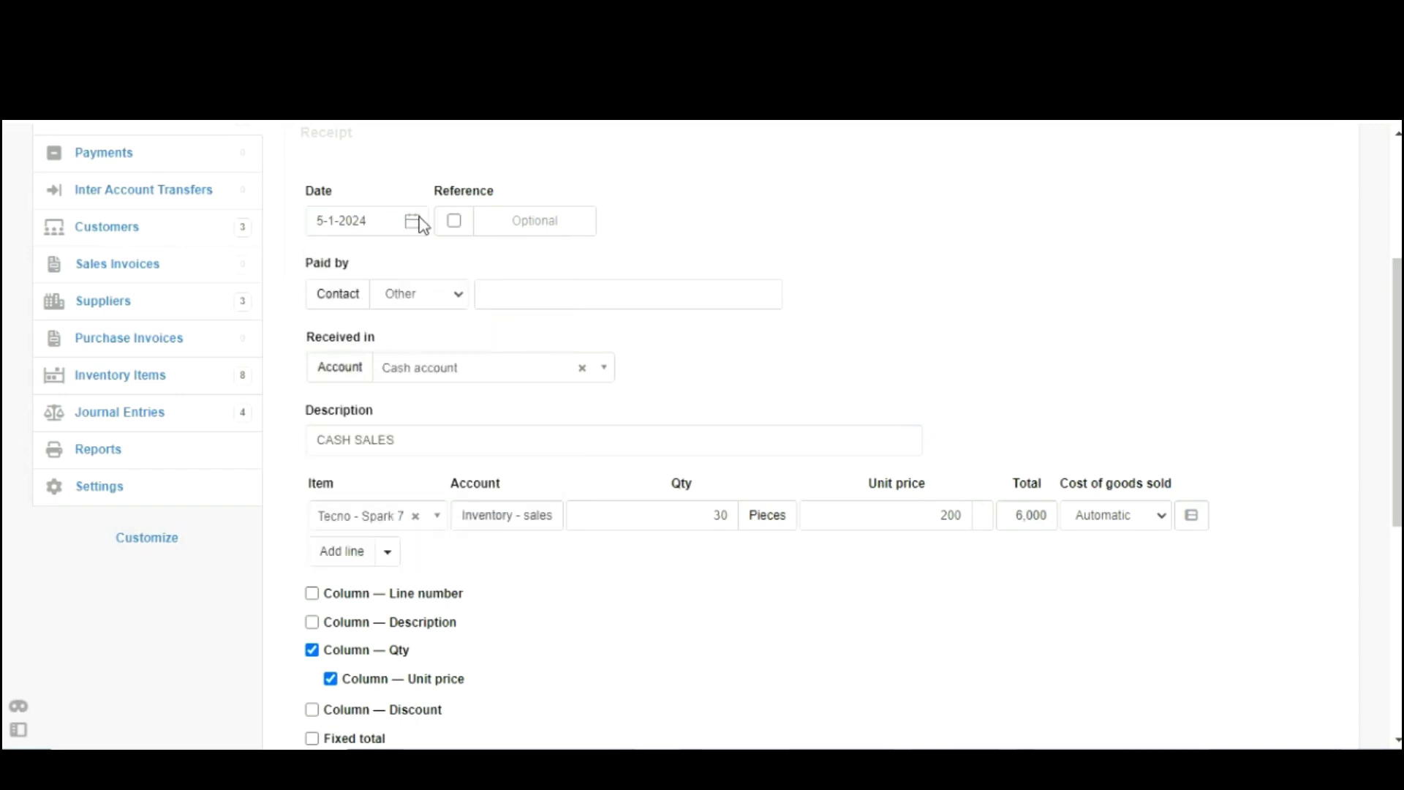
Step: Turn on automatic reference numbering for the Tecno Spark 7 receipt and create it
left_click_drag(474, 199, 504, 199)
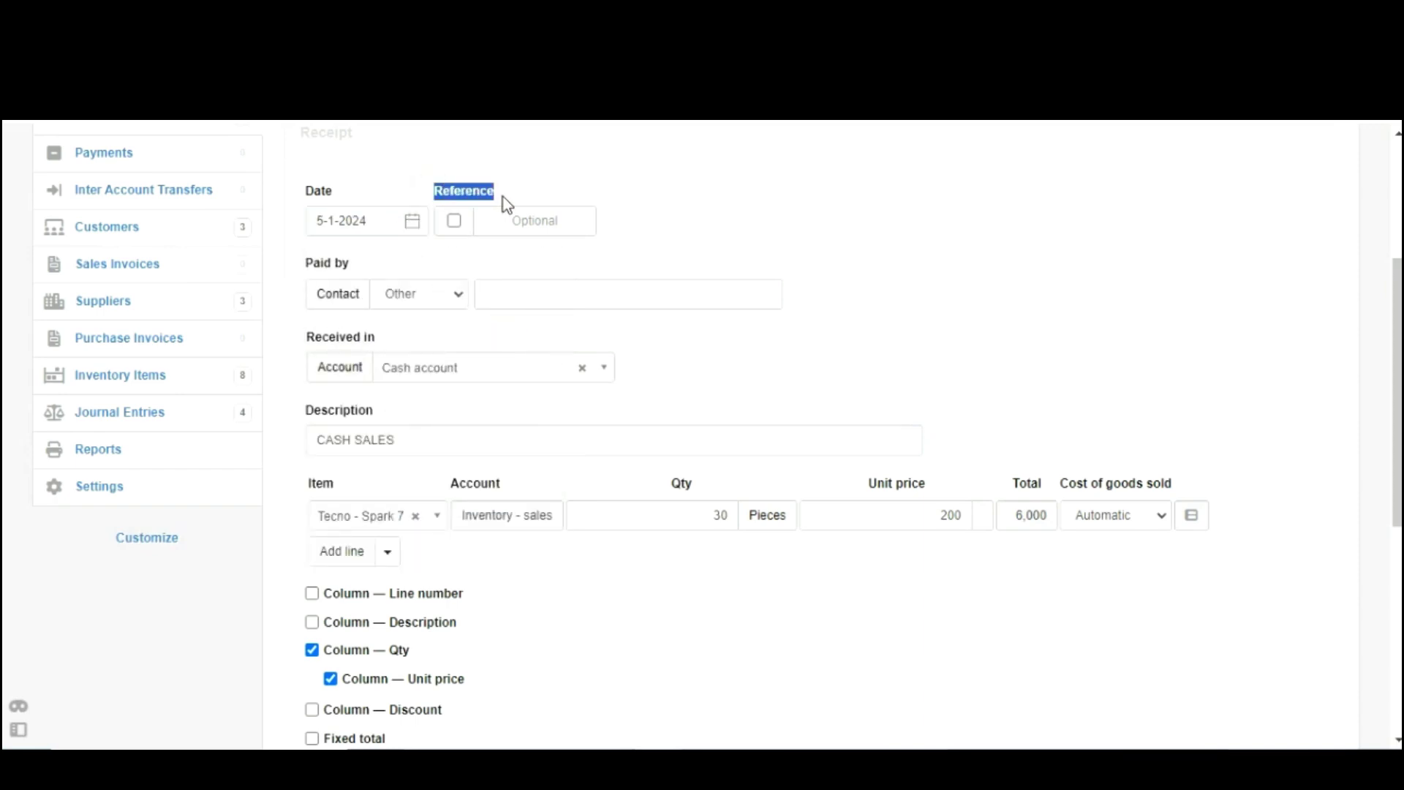
left_click(454, 222)
scroll(702, 439, "down", 5)
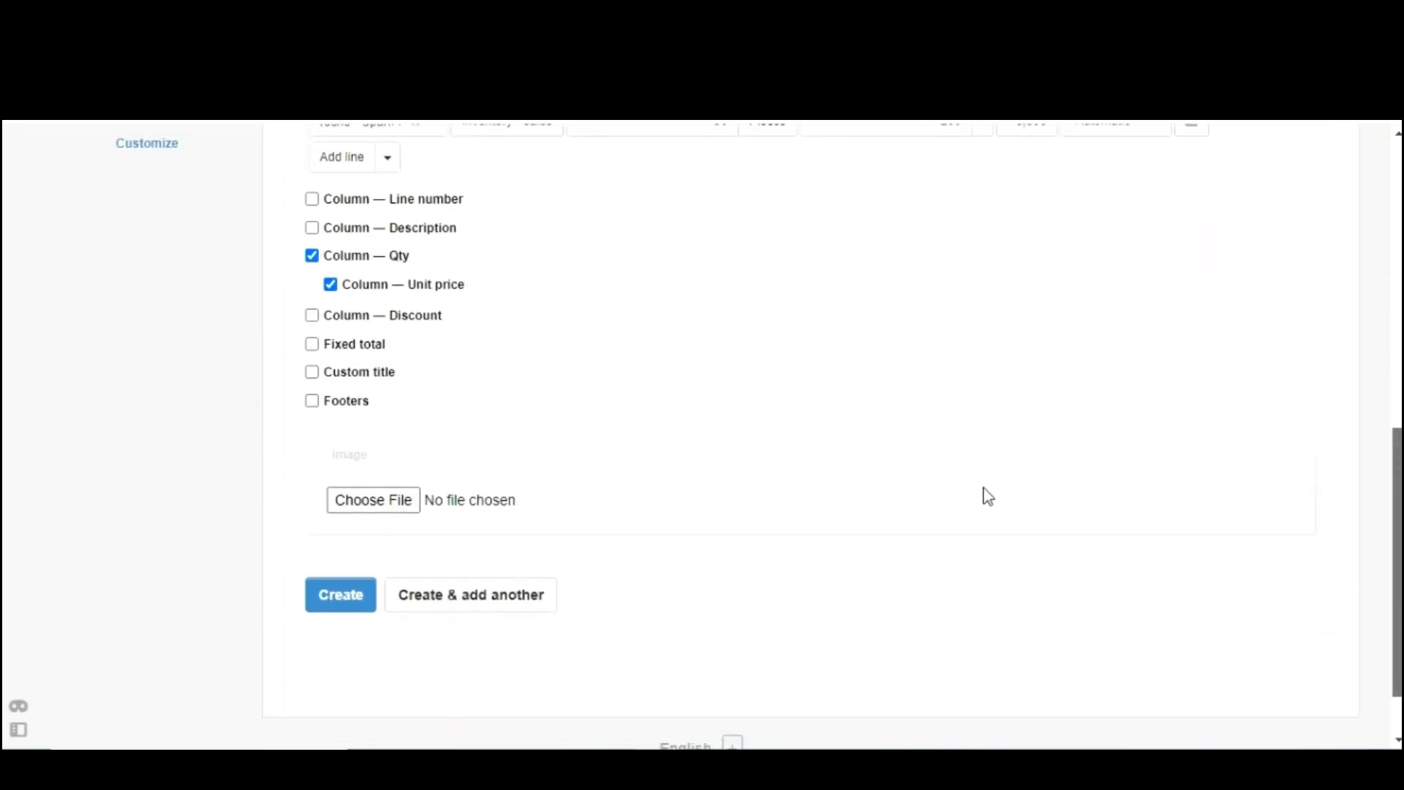
left_click(352, 592)
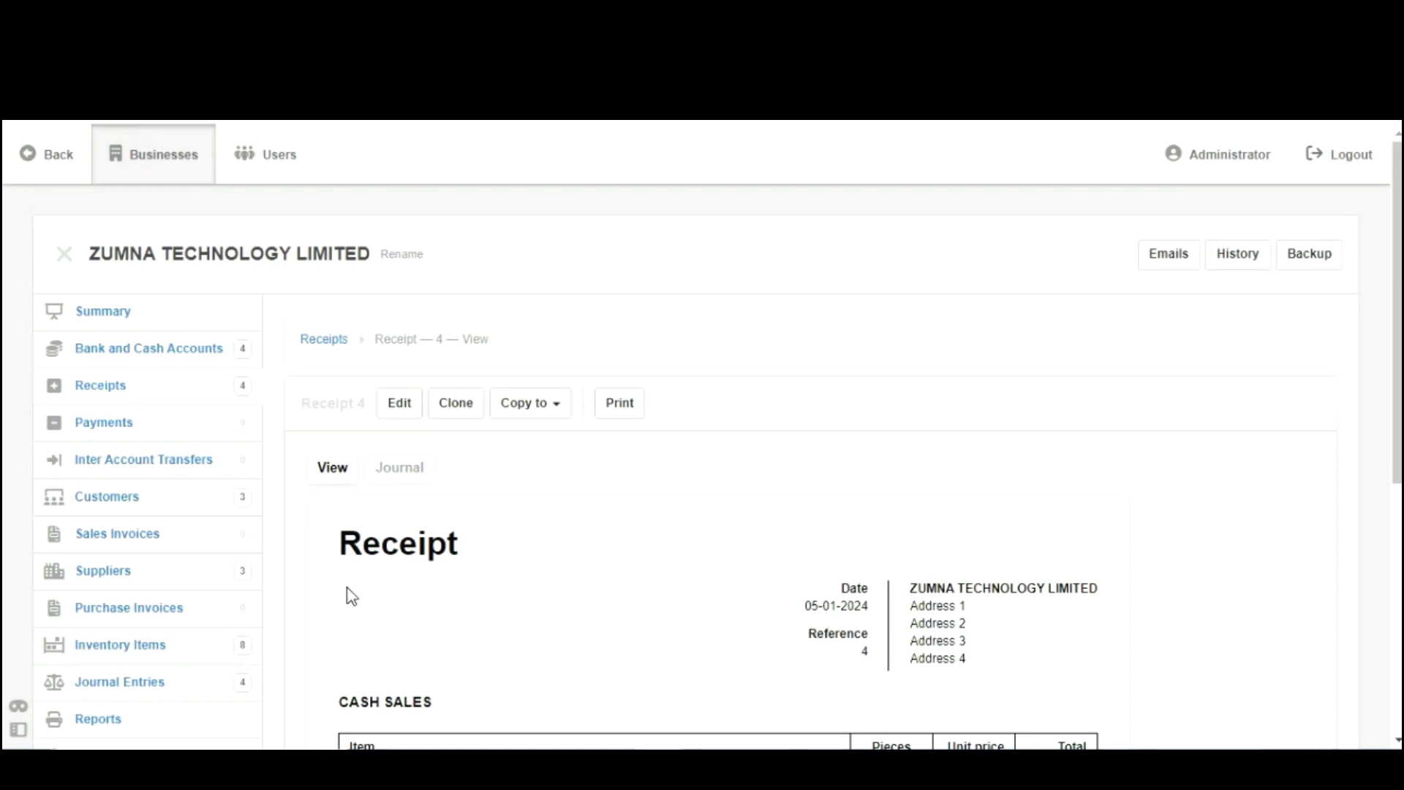
Step: Review the receipts list, checking the newest receipt's amount and the total of all cash sales
left_click(128, 394)
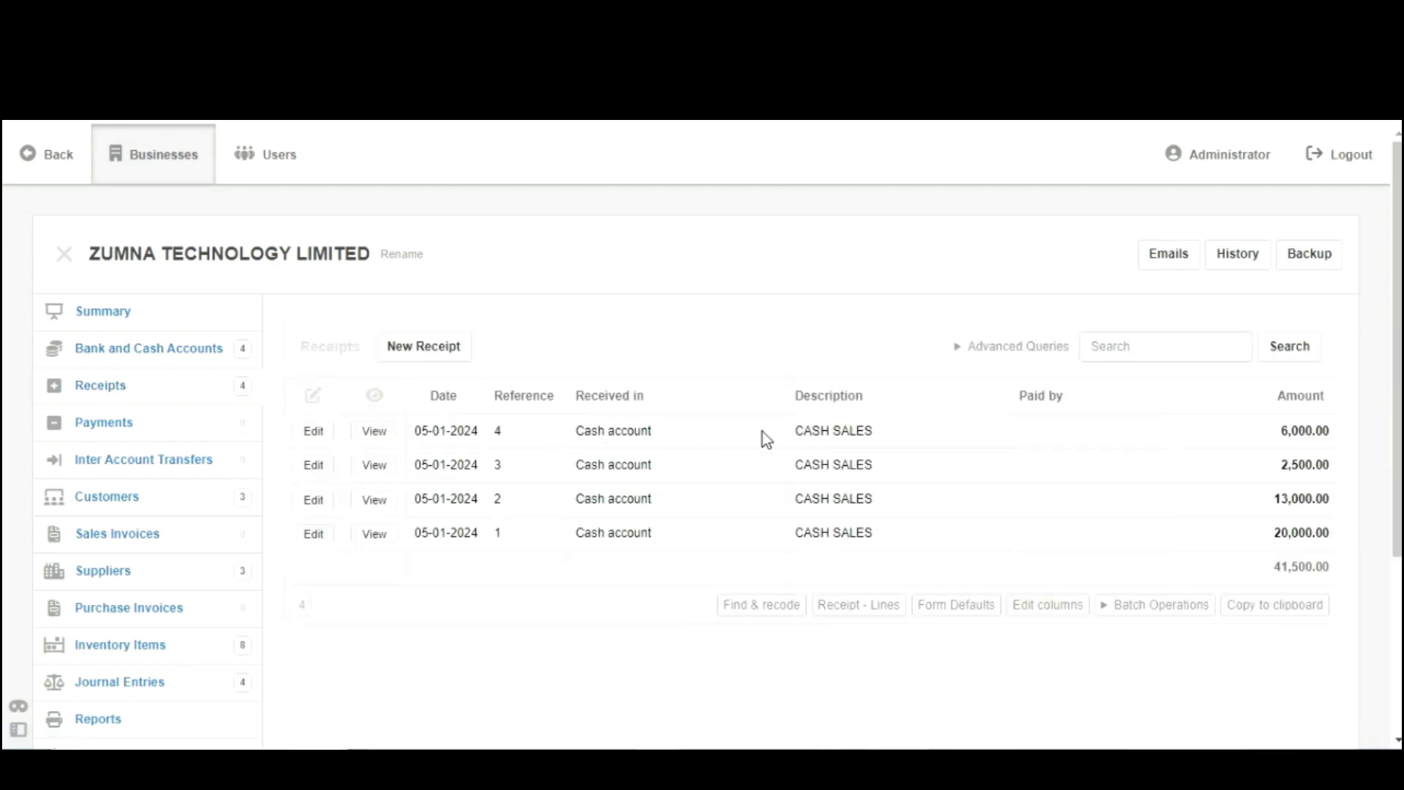
left_click_drag(1270, 436, 1333, 455)
left_click_drag(1269, 569, 1331, 571)
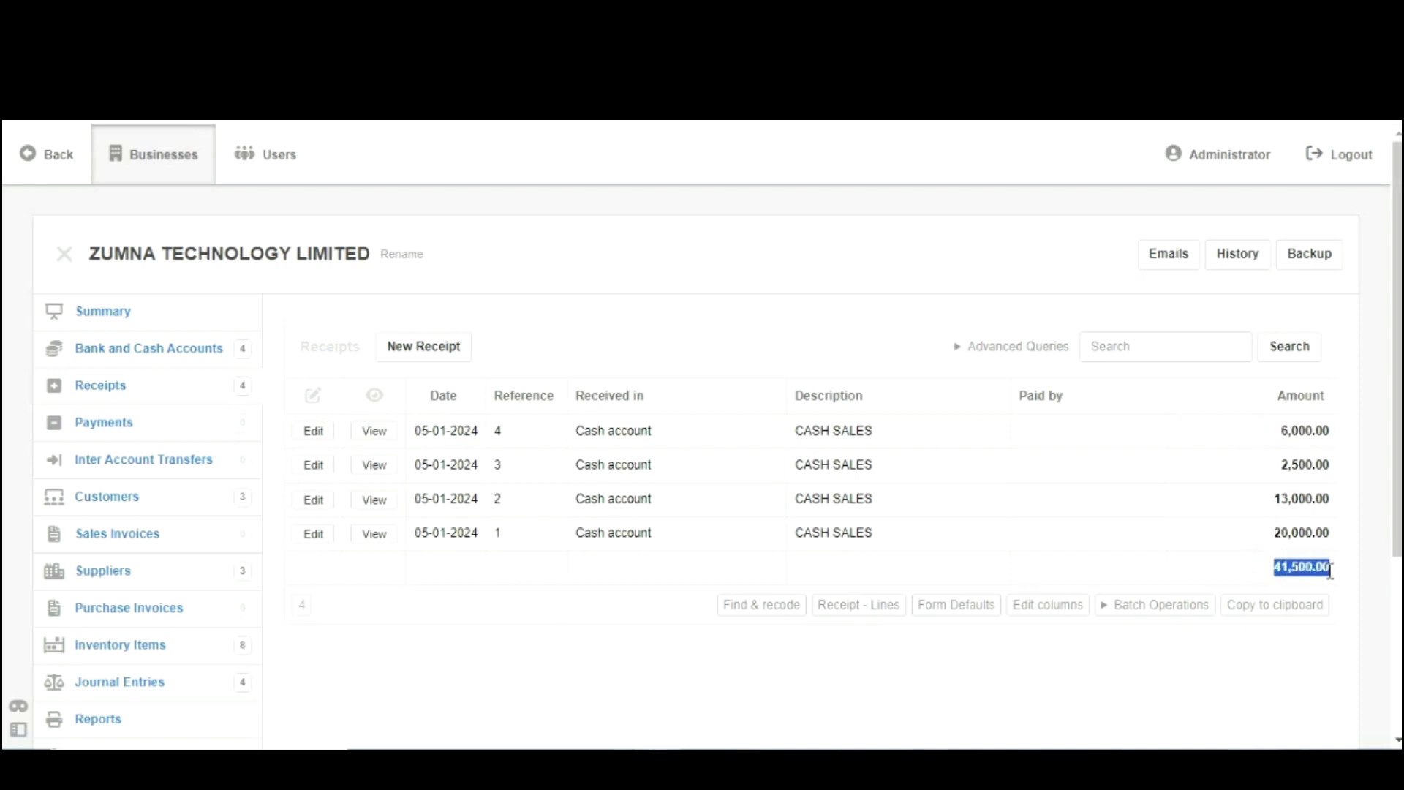